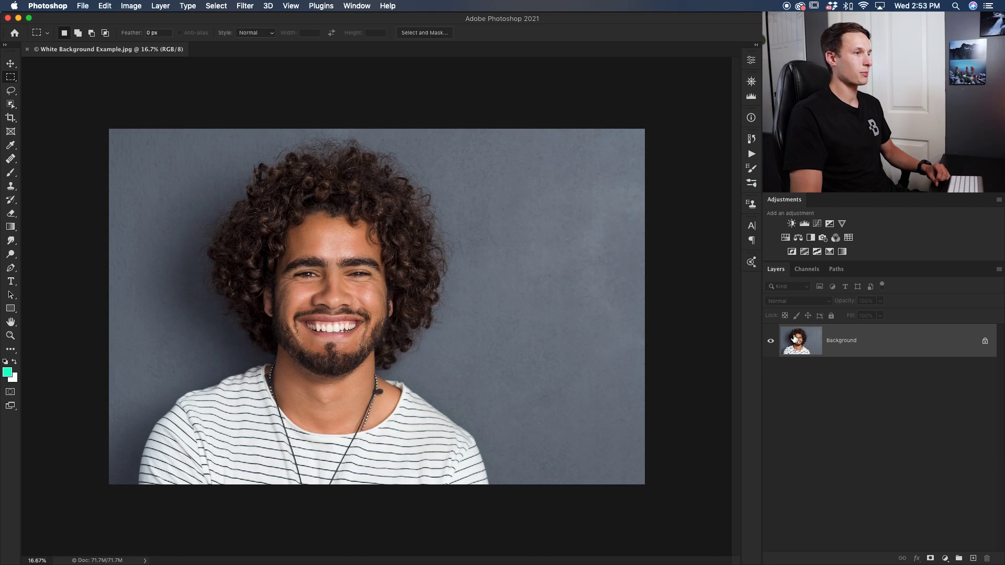
- Unlock the Background into Layer 0 and scroll the Properties panel down to Quick Actions
{"action": "left_click", "coordinate": [985, 343]}
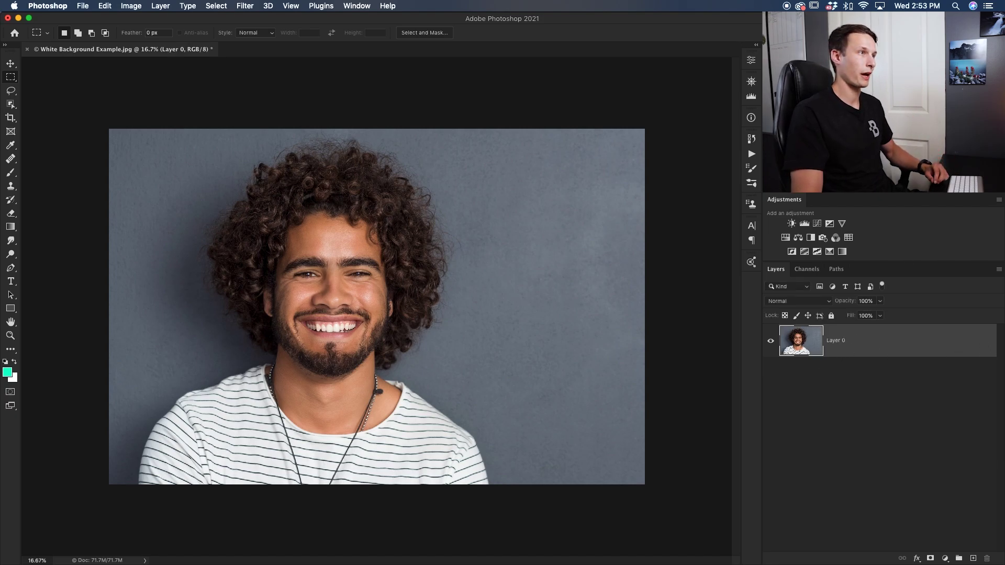
{"action": "left_click", "coordinate": [751, 62]}
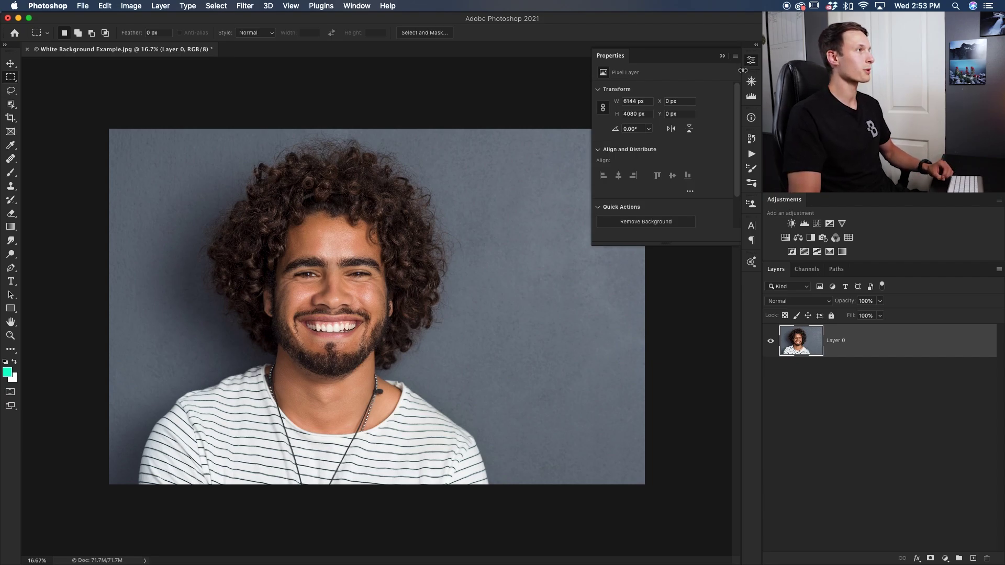
{"action": "left_click", "coordinate": [356, 7]}
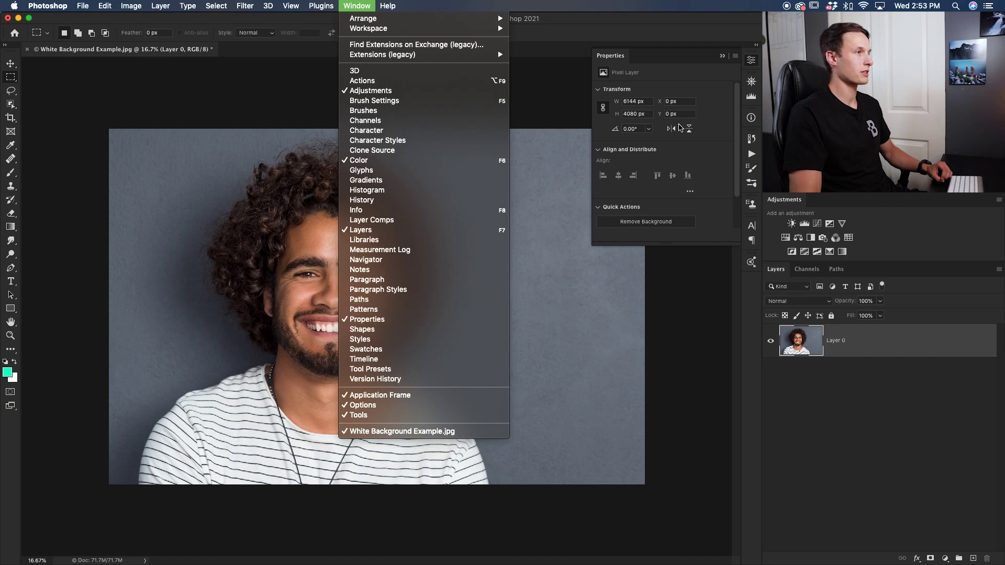
{"action": "left_click", "coordinate": [685, 71]}
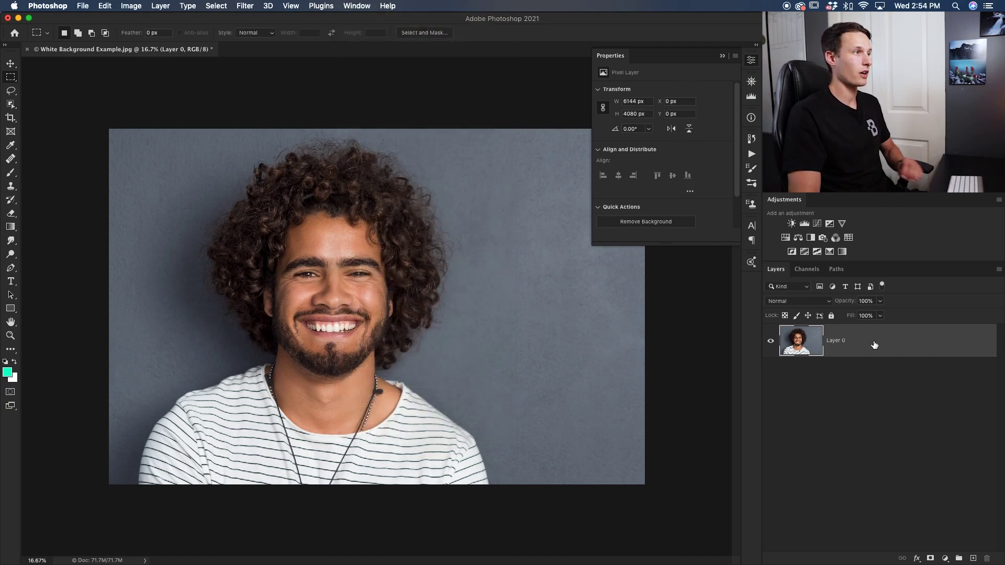
{"action": "scroll", "coordinate": [686, 175], "scroll_direction": "down", "scroll_amount": 3}
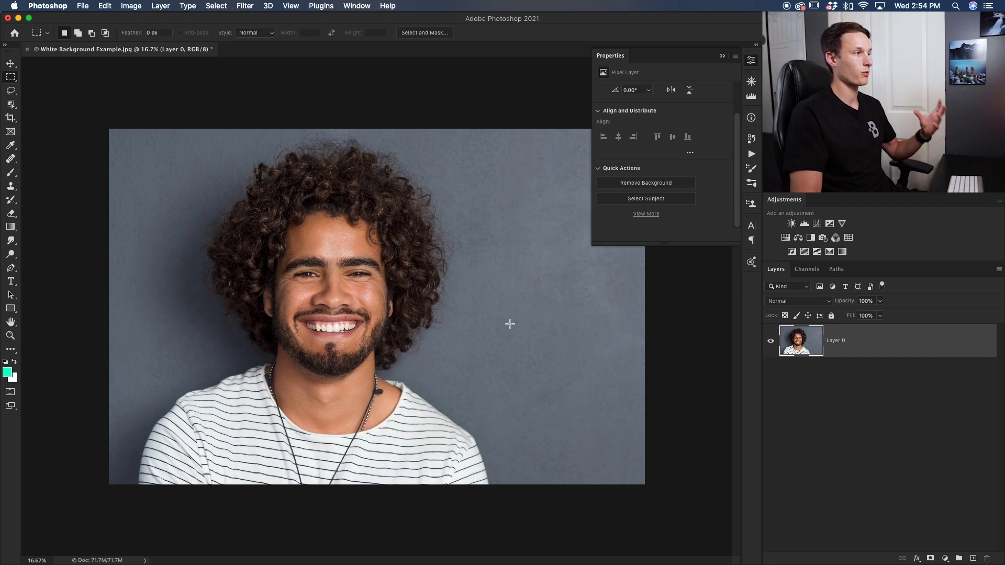
- Run Select Subject to outline the man, then switch to the Quick Selection Tool
{"action": "left_click", "coordinate": [648, 204]}
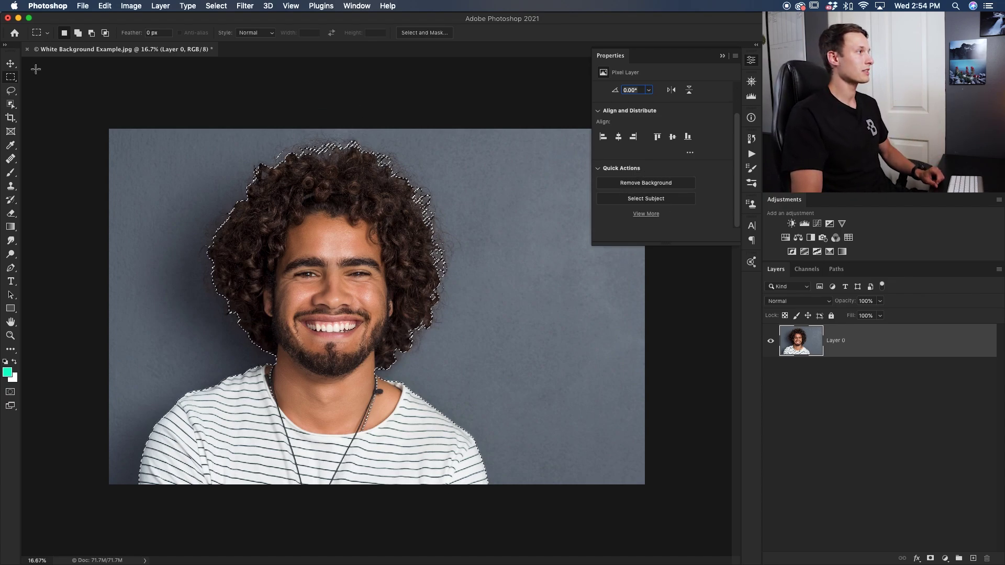
{"action": "mouse_move", "coordinate": [10, 108]}
{"action": "left_mouse_down"}
{"action": "mouse_move", "coordinate": [44, 108]}
{"action": "mouse_move", "coordinate": [31, 108]}
{"action": "left_mouse_up"}
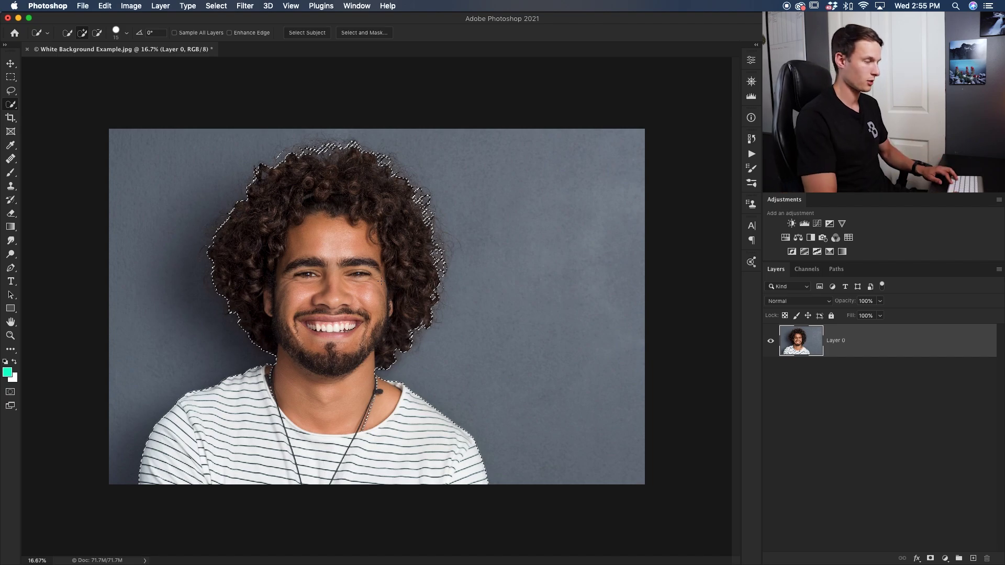
{"action": "key", "text": "super+plus"}
{"action": "key", "text": "super+plus"}
{"action": "key", "text": "super+plus"}
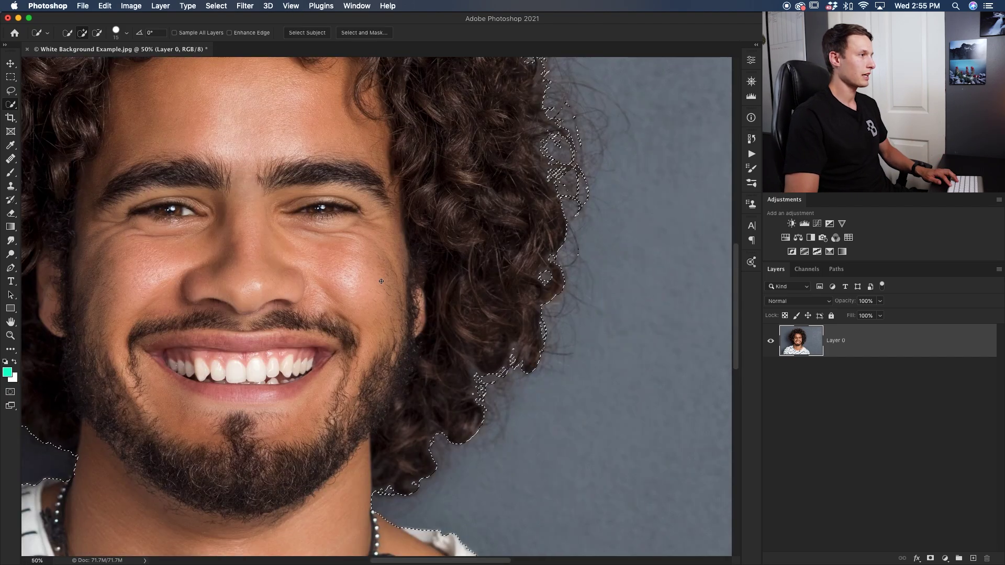
{"action": "scroll", "coordinate": [312, 342], "scroll_direction": "down", "scroll_amount": 3}
{"action": "scroll", "coordinate": [312, 342], "scroll_direction": "left", "scroll_amount": 10}
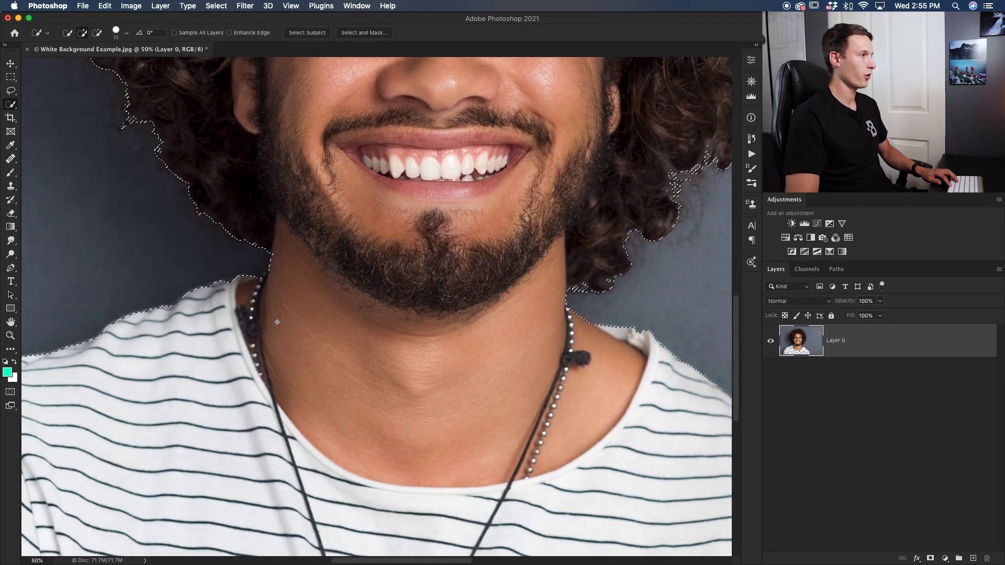
{"action": "scroll", "coordinate": [149, 398], "scroll_direction": "down", "scroll_amount": 4}
{"action": "scroll", "coordinate": [149, 398], "scroll_direction": "left", "scroll_amount": 4}
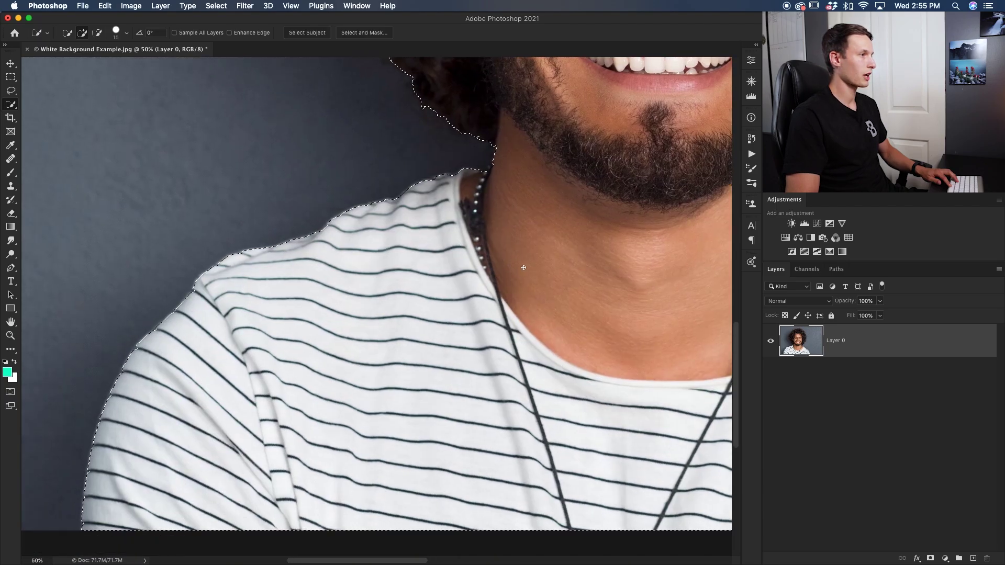
{"action": "left_click_drag", "start_coordinate": [572, 269], "coordinate": [145, 231]}
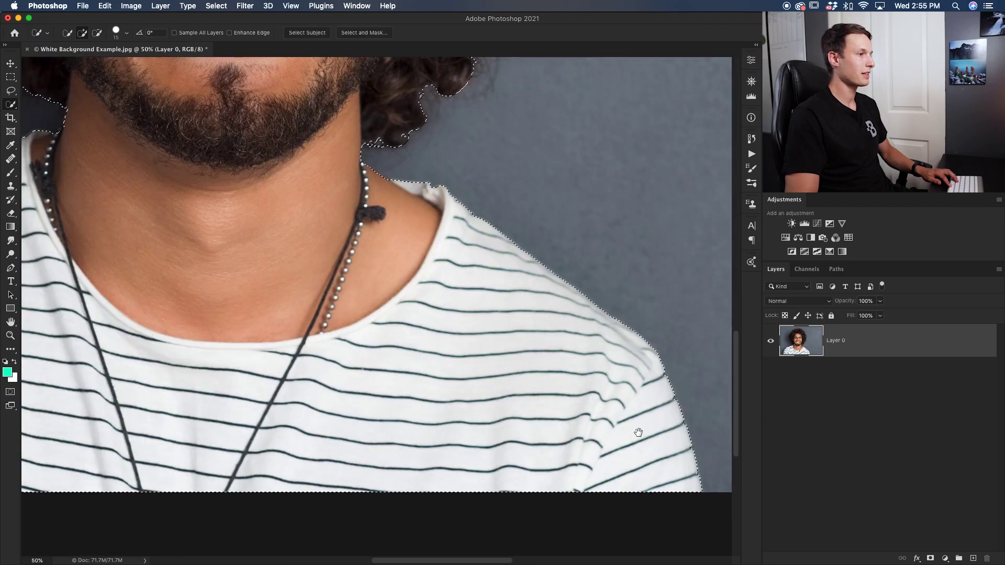
{"action": "left_click_drag", "start_coordinate": [639, 431], "coordinate": [520, 453]}
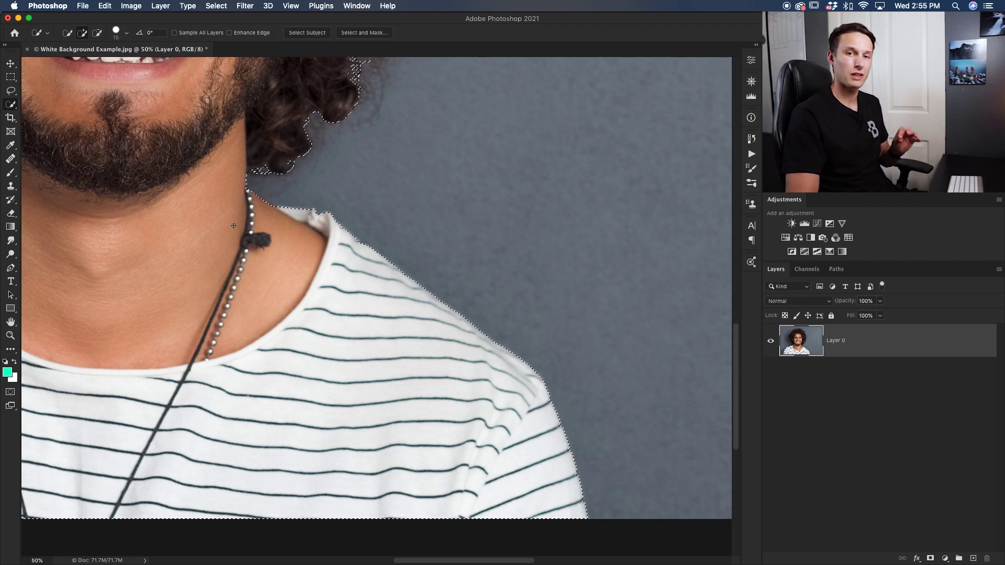
- Adjust the selection along the right shoulder and sleeve with a 70-size Quick Selection brush
{"action": "right_click", "coordinate": [9, 106]}
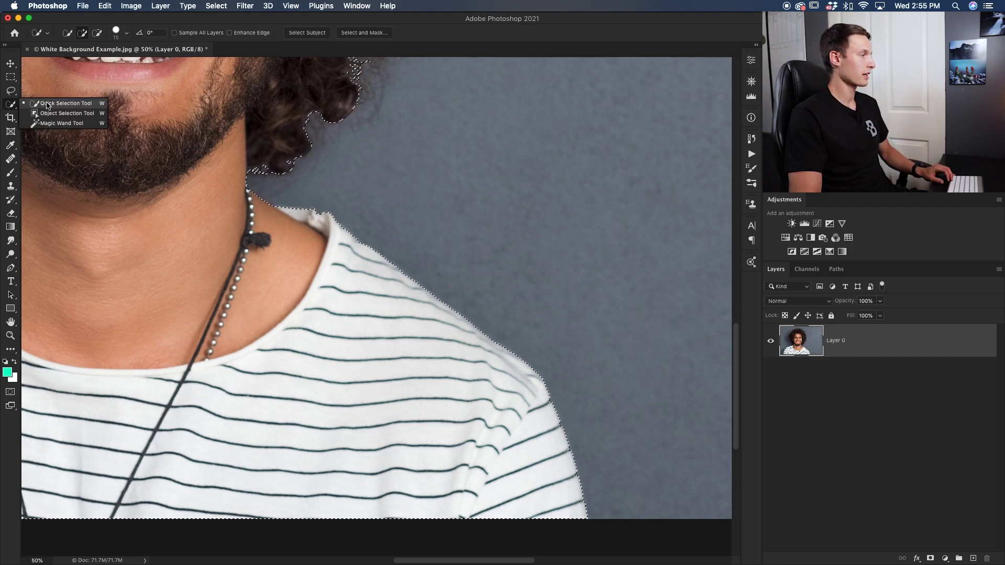
{"action": "left_click", "coordinate": [67, 106]}
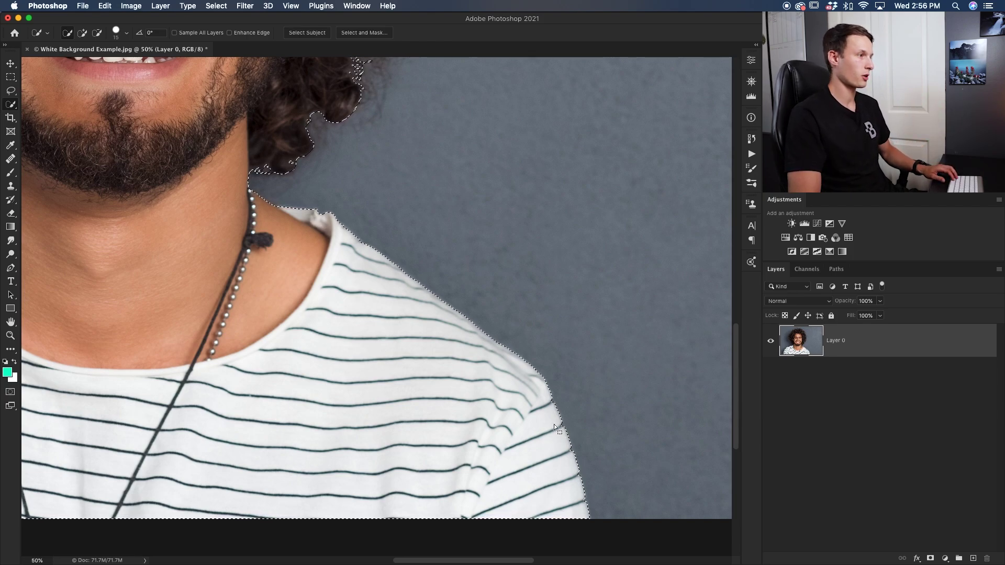
{"action": "key", "text": "shift"}
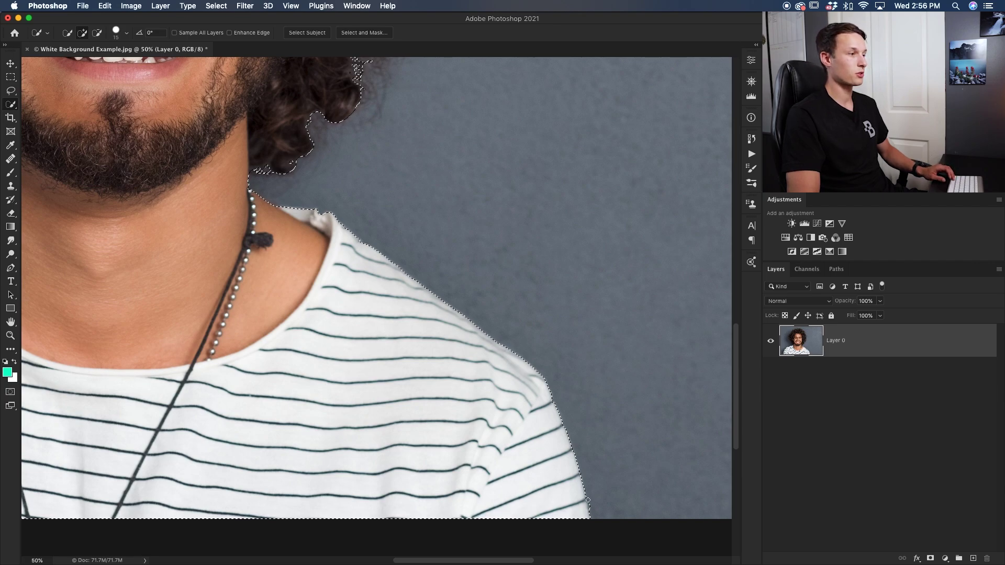
{"action": "scroll", "coordinate": [619, 475], "scroll_direction": "left", "scroll_amount": 2}
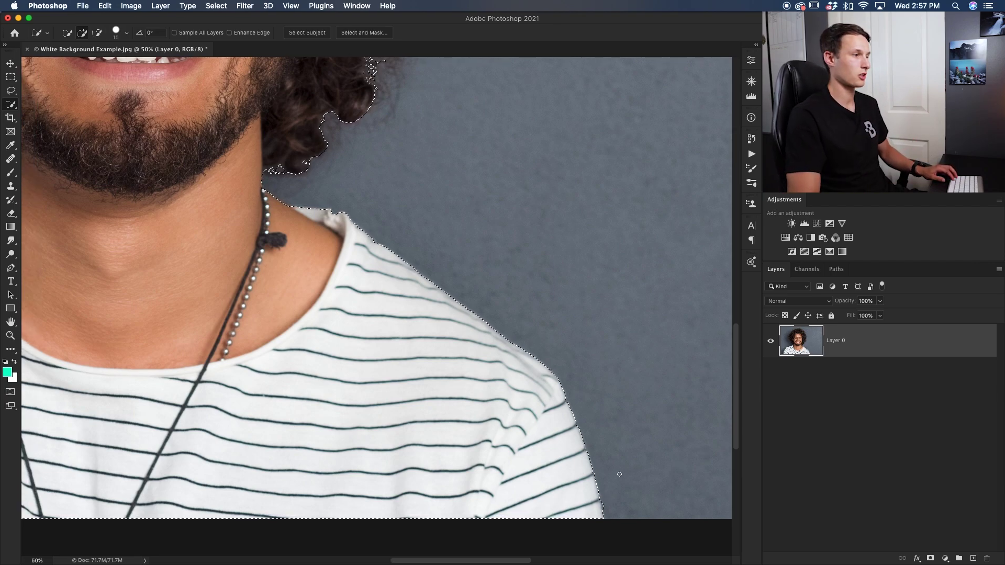
{"action": "key", "text": "alt"}
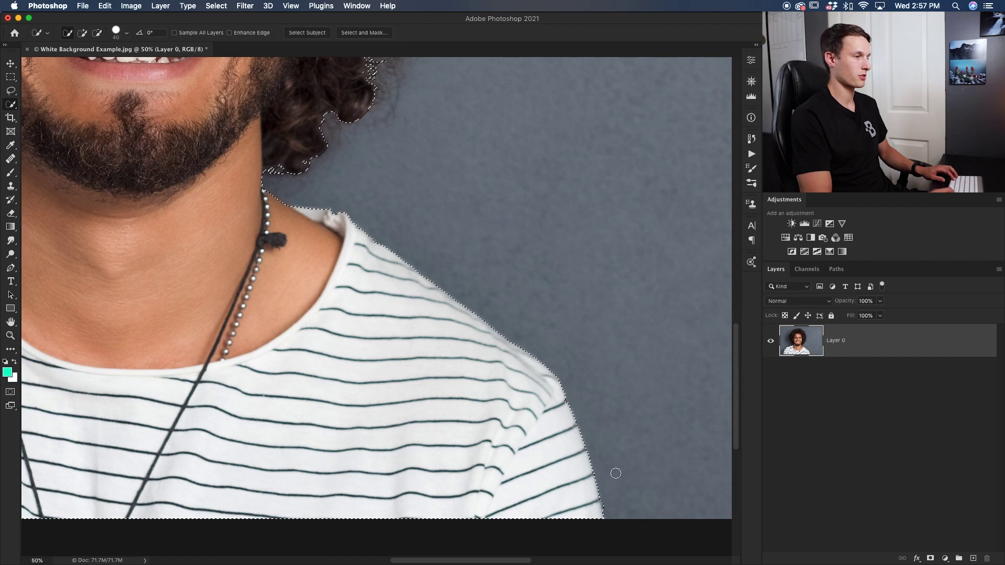
{"action": "key", "text": "bracketright"}
{"action": "key", "text": "bracketright"}
{"action": "key", "text": "bracketright"}
{"action": "key", "text": "bracketright"}
{"action": "key", "text": "bracketright"}
{"action": "key", "text": "alt"}
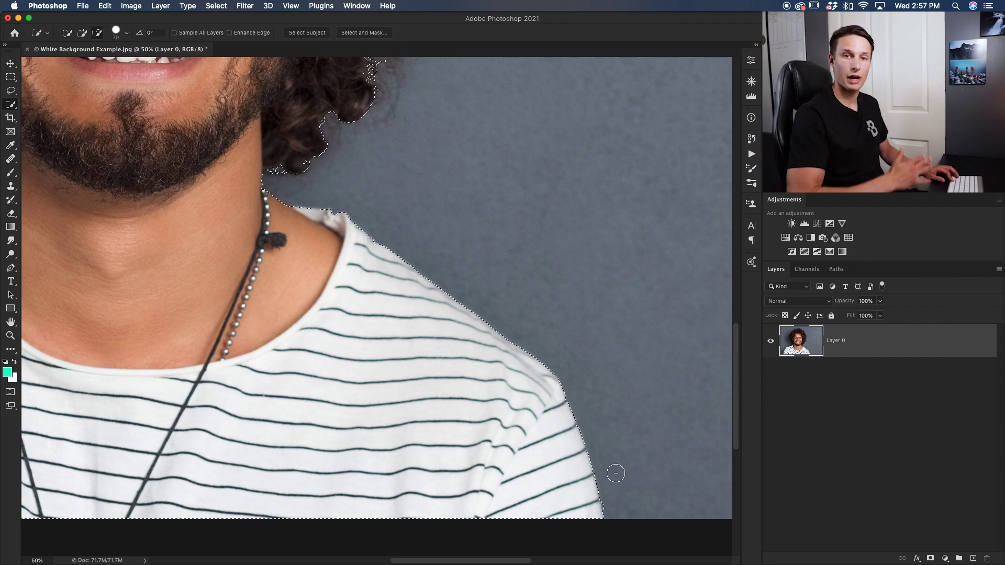
{"action": "key", "text": "alt"}
{"action": "key", "text": "alt"}
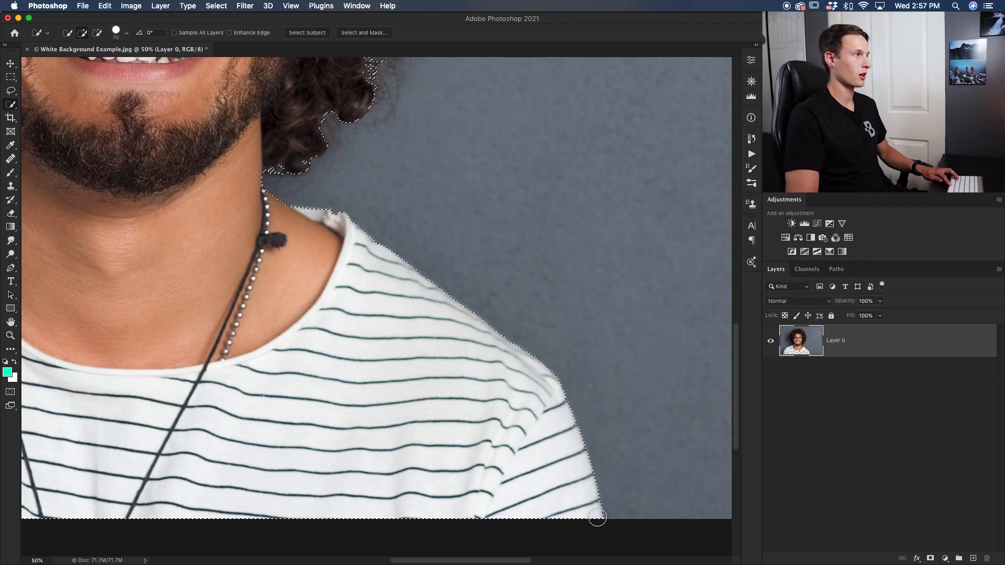
{"action": "left_click_drag", "start_coordinate": [288, 232], "coordinate": [461, 408]}
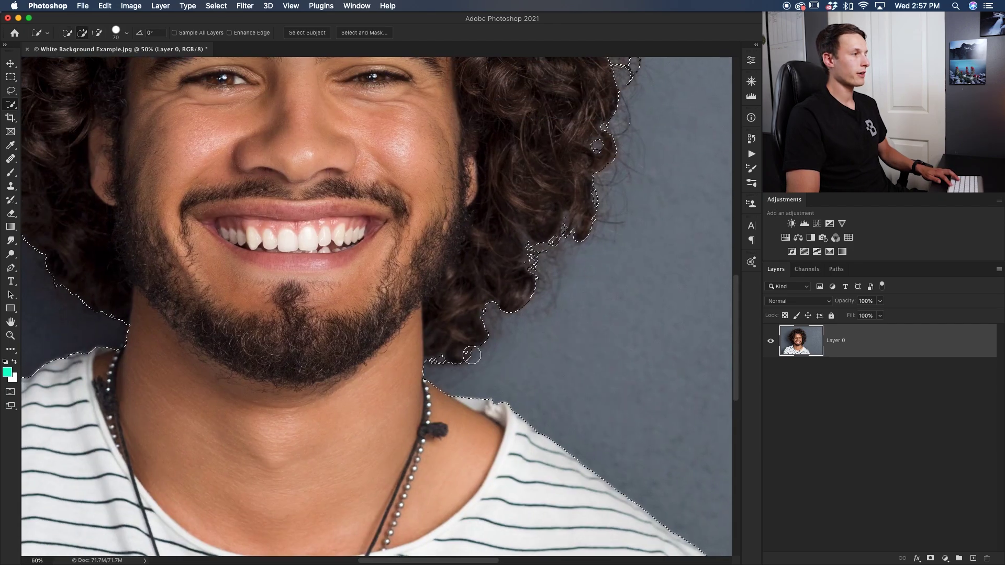
{"action": "left_click_drag", "start_coordinate": [449, 240], "coordinate": [427, 508]}
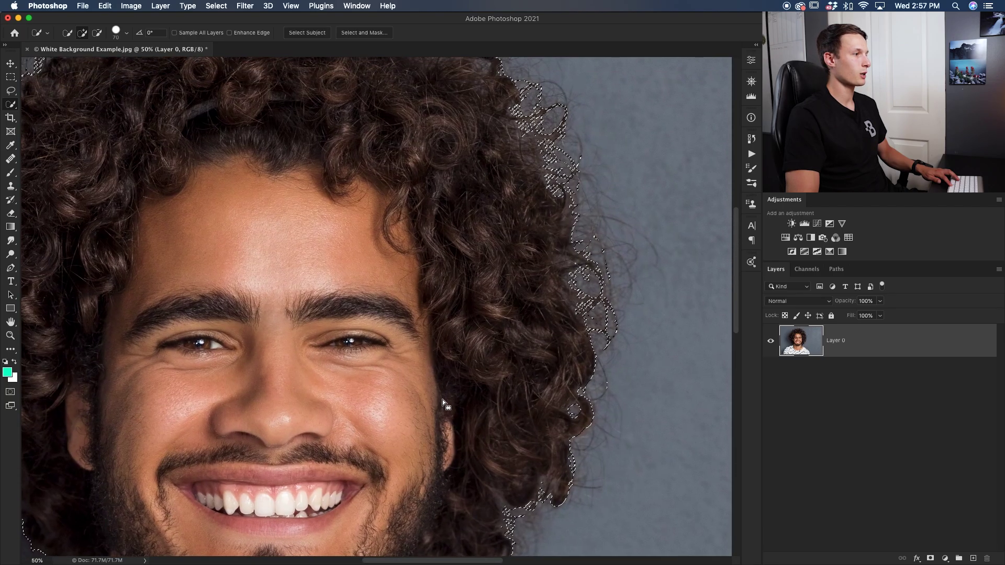
{"action": "left_click_drag", "start_coordinate": [487, 329], "coordinate": [702, 270]}
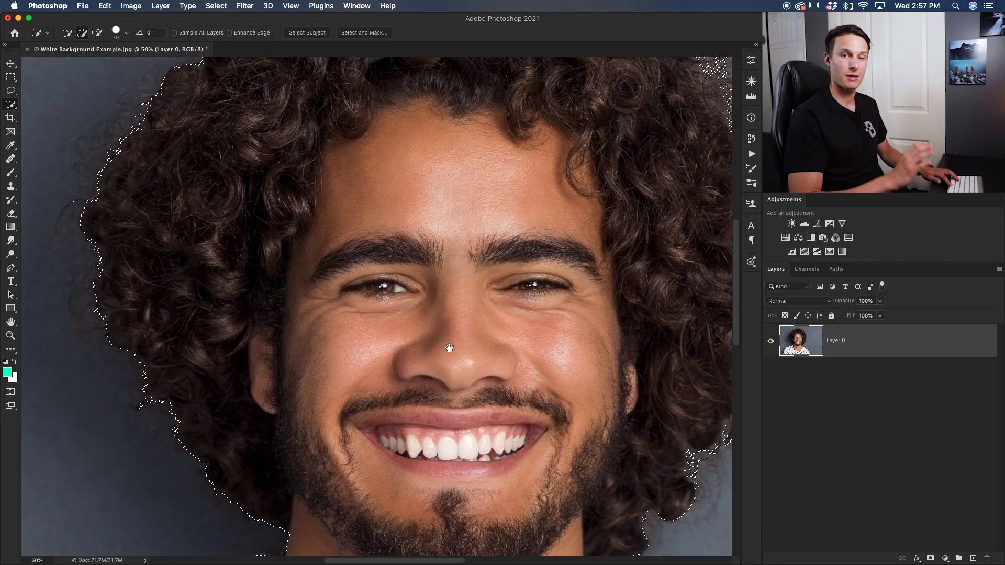
{"action": "key", "text": "super+minus"}
{"action": "key", "text": "super+minus"}
{"action": "key", "text": "super+minus"}
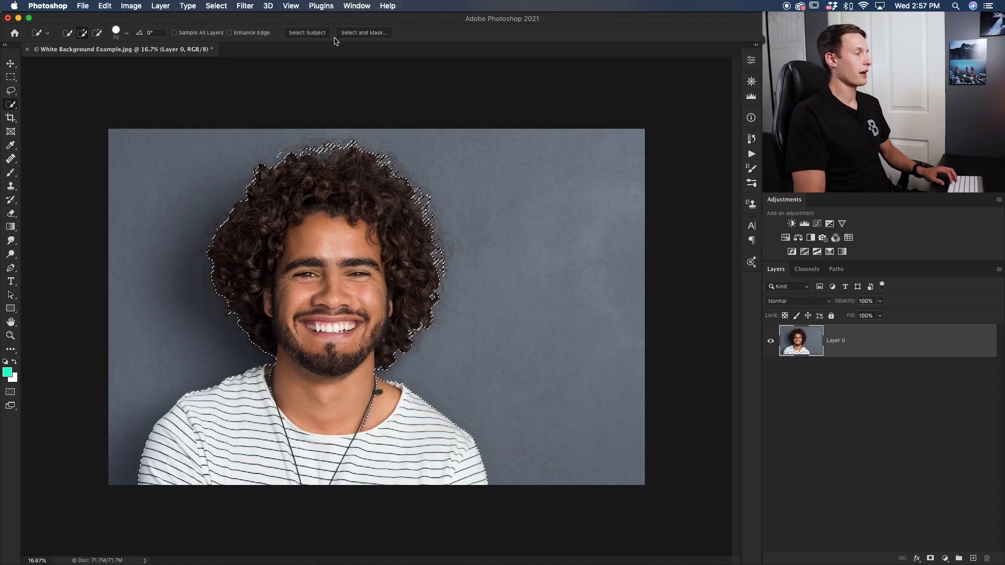
- Open Select and Mask, try Black & White, then preview On White and zoom in
{"action": "left_click", "coordinate": [363, 32]}
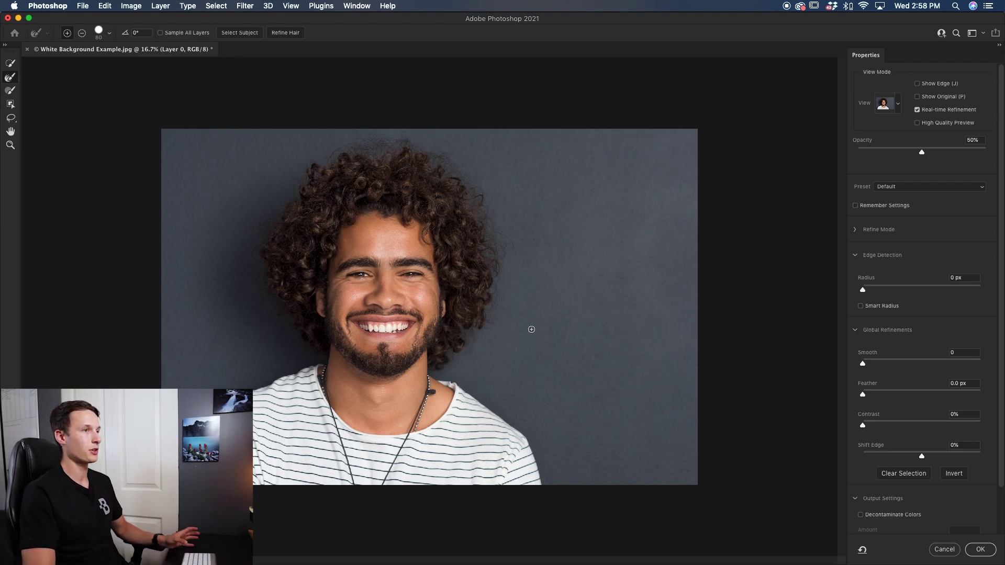
{"action": "left_click", "coordinate": [898, 105]}
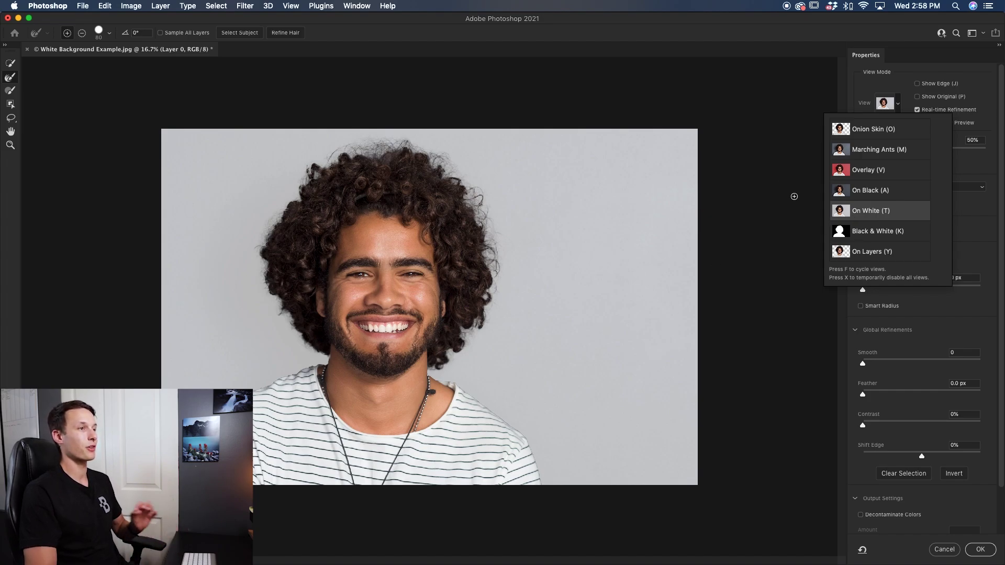
{"action": "left_click", "coordinate": [889, 239]}
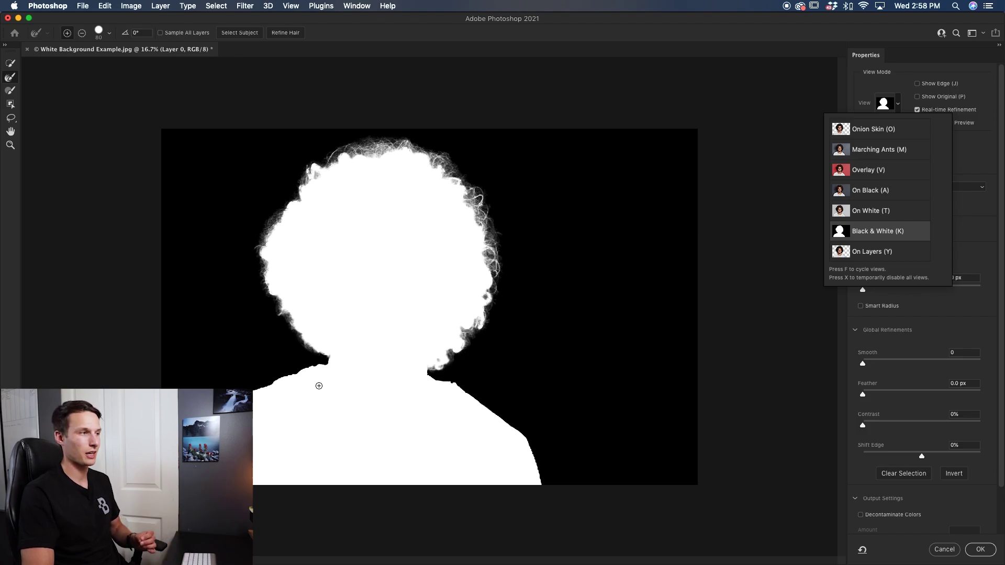
{"action": "left_click", "coordinate": [859, 206]}
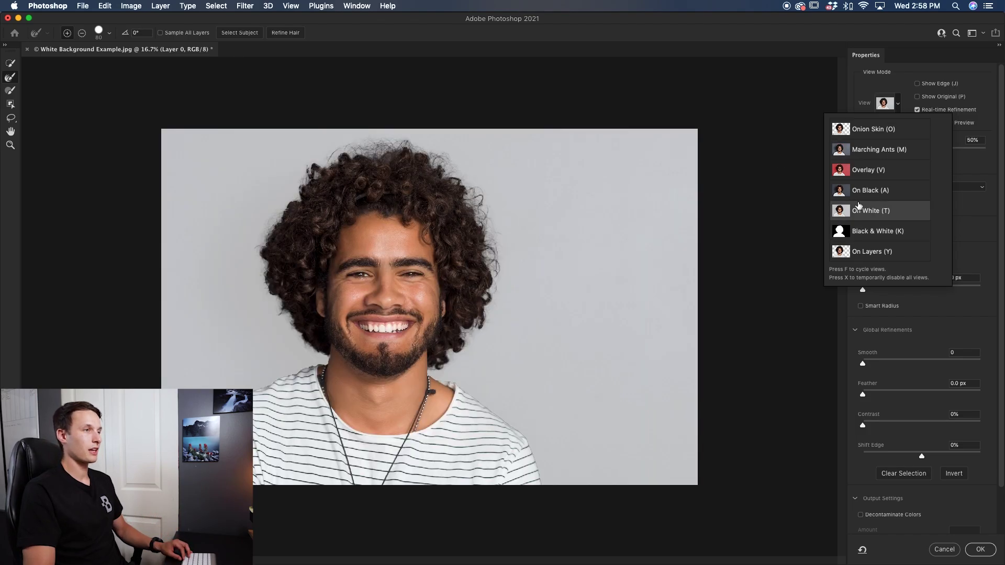
{"action": "left_click", "coordinate": [901, 104]}
{"action": "key", "text": "super+plus"}
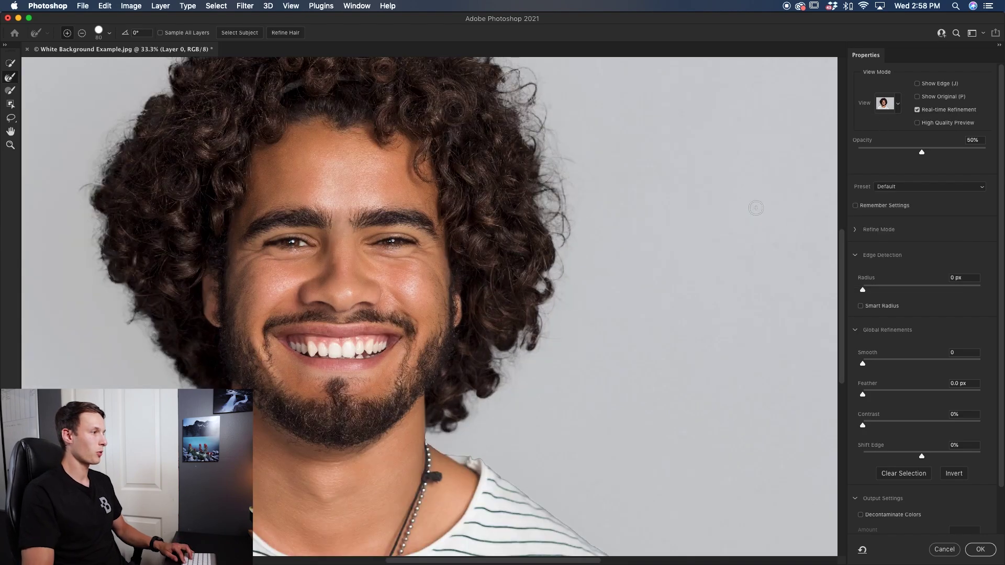
- Pan around the Select and Mask preview, then open the View mode list
{"action": "scroll", "coordinate": [451, 317], "scroll_direction": "down", "scroll_amount": 5}
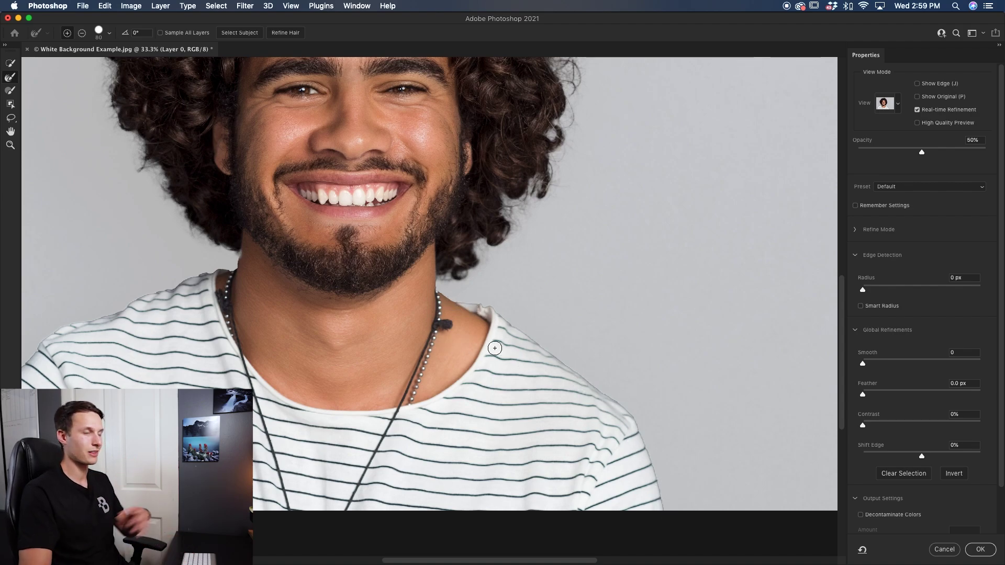
{"action": "scroll", "coordinate": [533, 327], "scroll_direction": "right", "scroll_amount": 2}
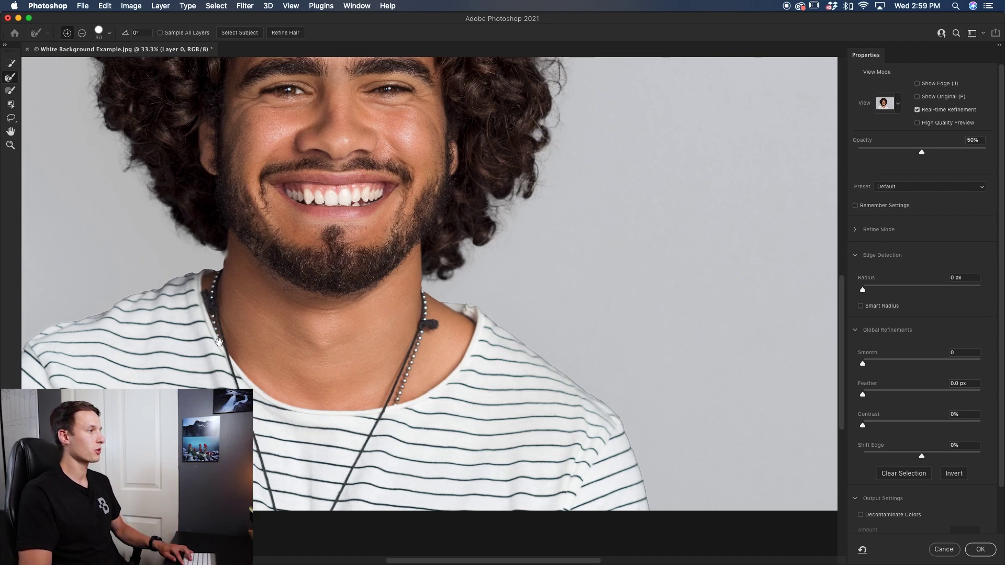
{"action": "left_click_drag", "start_coordinate": [213, 342], "coordinate": [328, 339]}
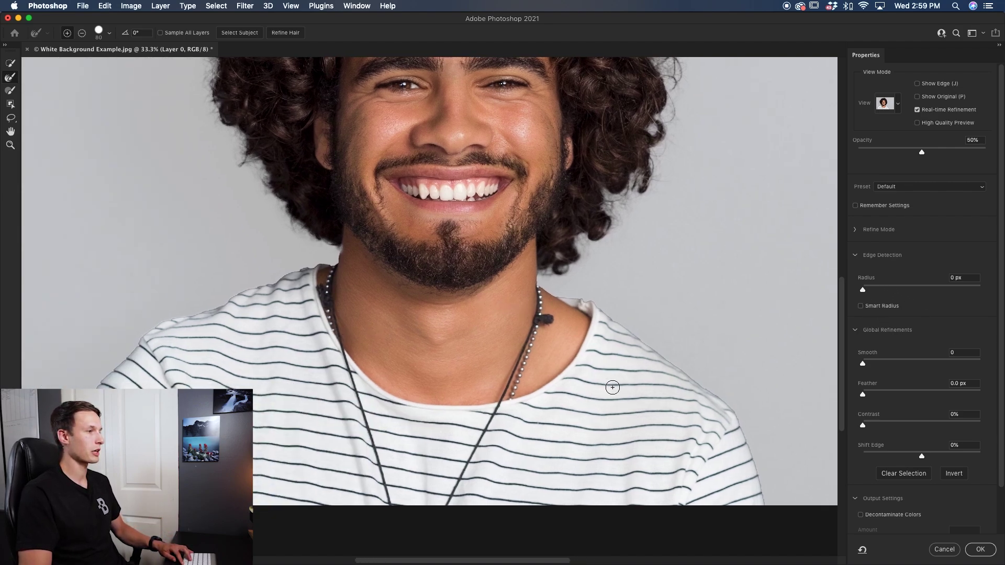
{"action": "scroll", "coordinate": [628, 398], "scroll_direction": "right", "scroll_amount": 5}
{"action": "scroll", "coordinate": [628, 397], "scroll_direction": "up", "scroll_amount": 2}
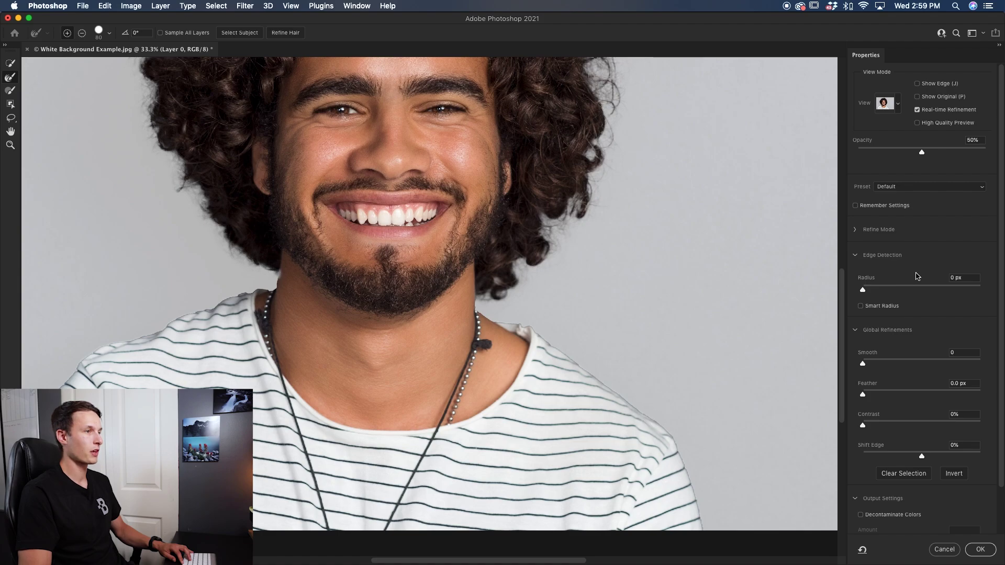
{"action": "left_click", "coordinate": [896, 107]}
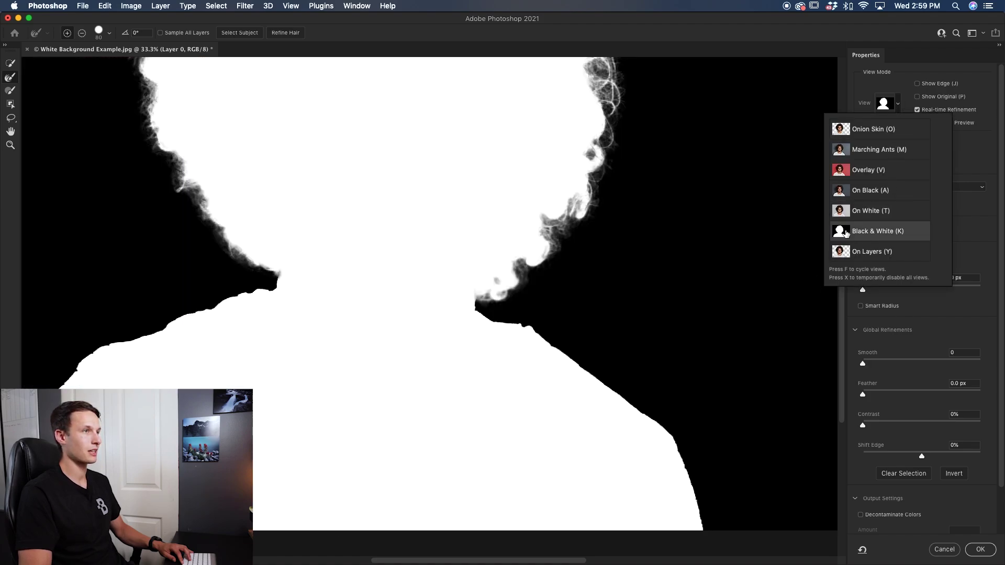
- Set Smooth 7, Feather 2.5 px and Contrast 31%, then preview the cutout On White
{"action": "left_click", "coordinate": [899, 105]}
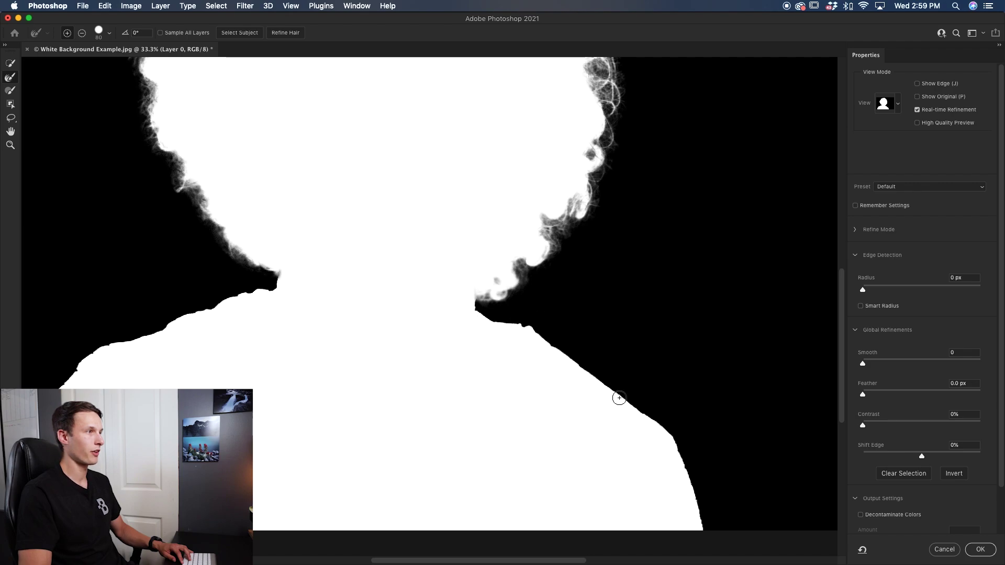
{"action": "key", "text": "super+plus"}
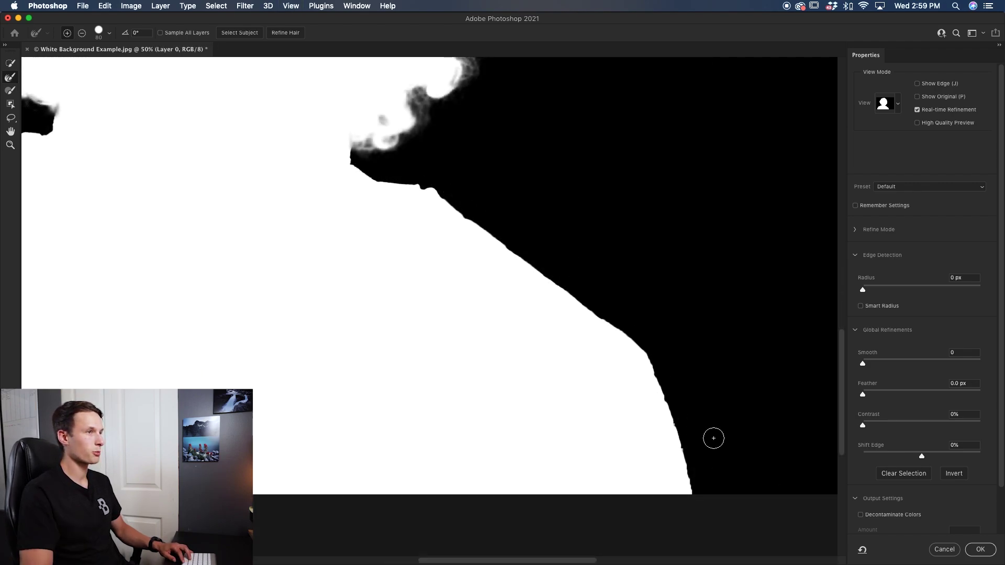
{"action": "left_click", "coordinate": [871, 365]}
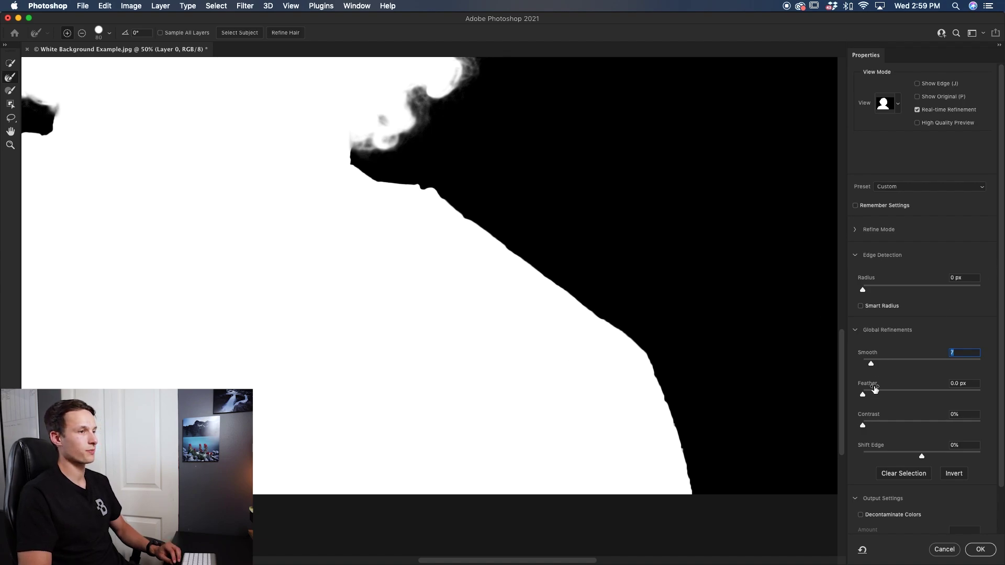
{"action": "left_click_drag", "start_coordinate": [867, 396], "coordinate": [873, 398]}
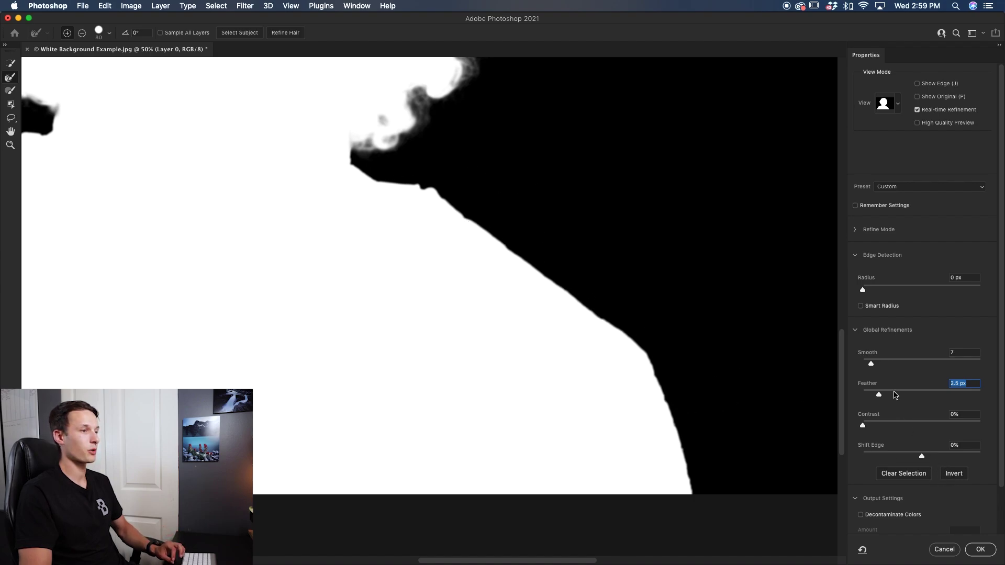
{"action": "left_click", "coordinate": [899, 427]}
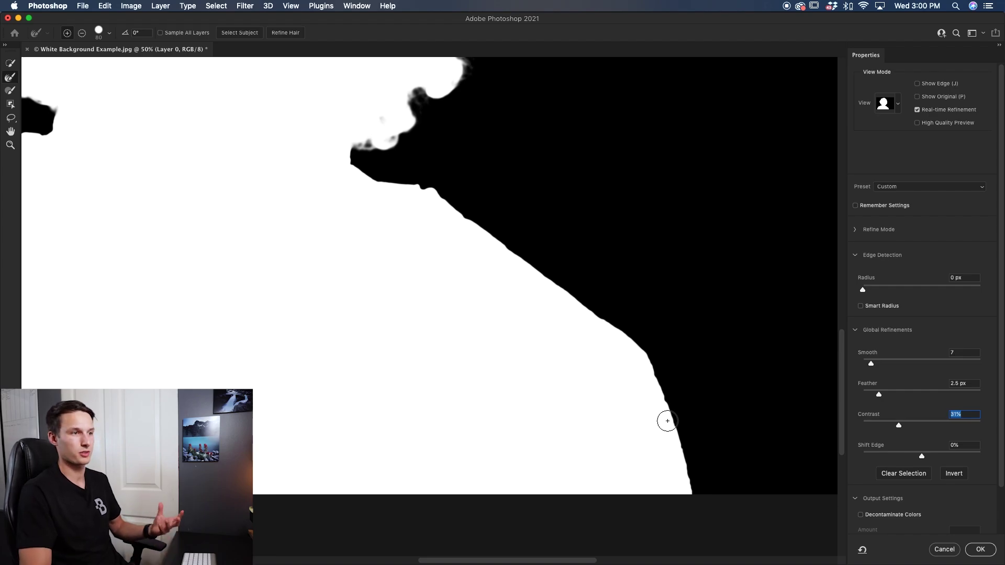
{"action": "scroll", "coordinate": [581, 278], "scroll_direction": "left", "scroll_amount": 1}
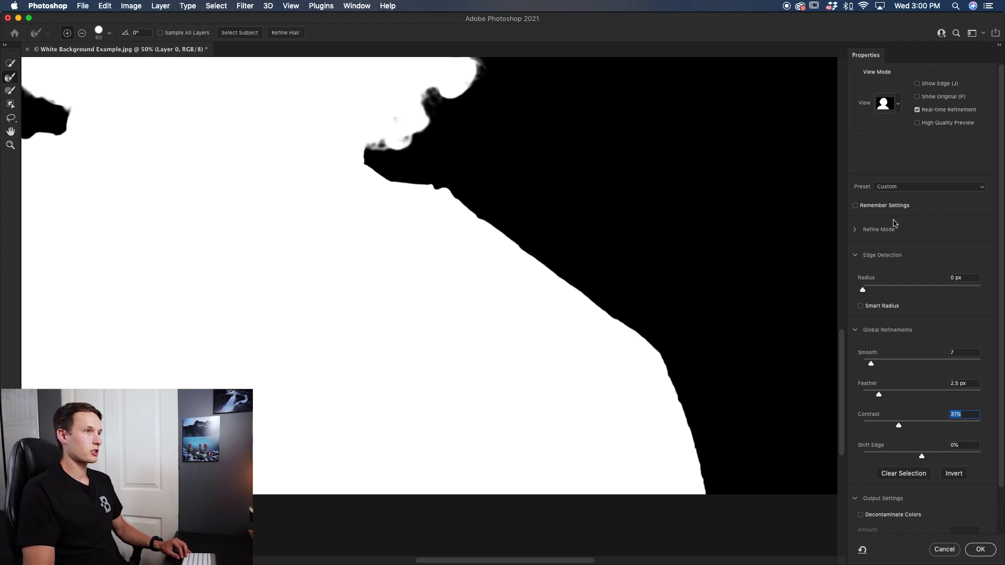
{"action": "left_click", "coordinate": [898, 104]}
{"action": "left_click", "coordinate": [864, 211]}
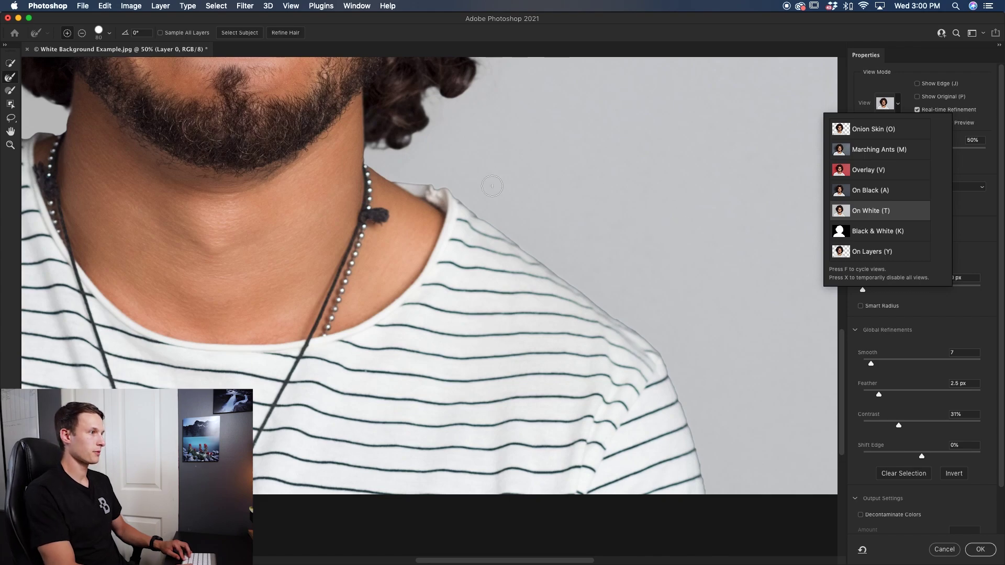
- Zoom out to the whole face, take the Refine Edge Brush and set preview opacity to 100%
{"action": "key", "text": "z"}
{"action": "left_click", "coordinate": [321, 349], "text": "alt"}
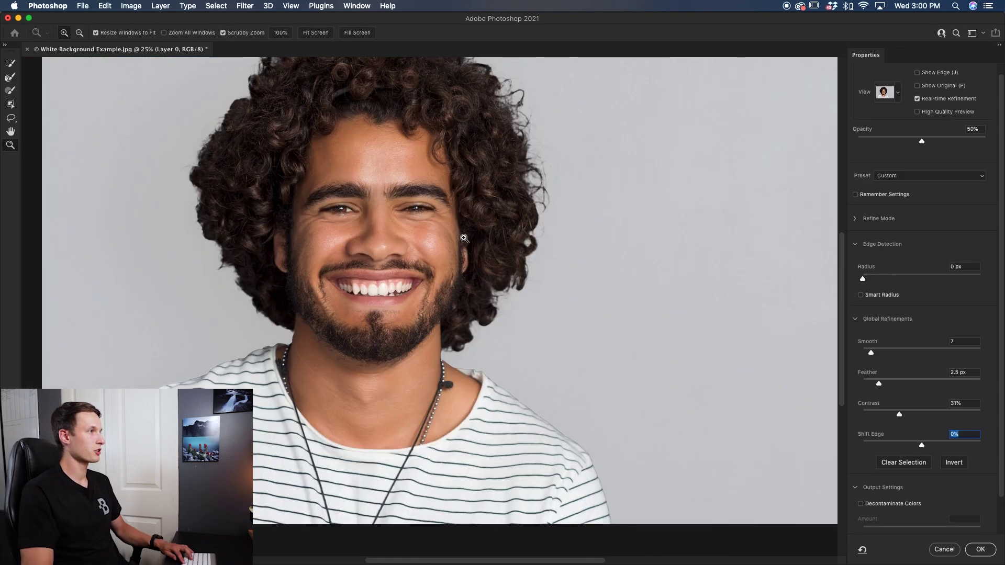
{"action": "scroll", "coordinate": [459, 244], "scroll_direction": "up", "scroll_amount": 5}
{"action": "key", "text": "r"}
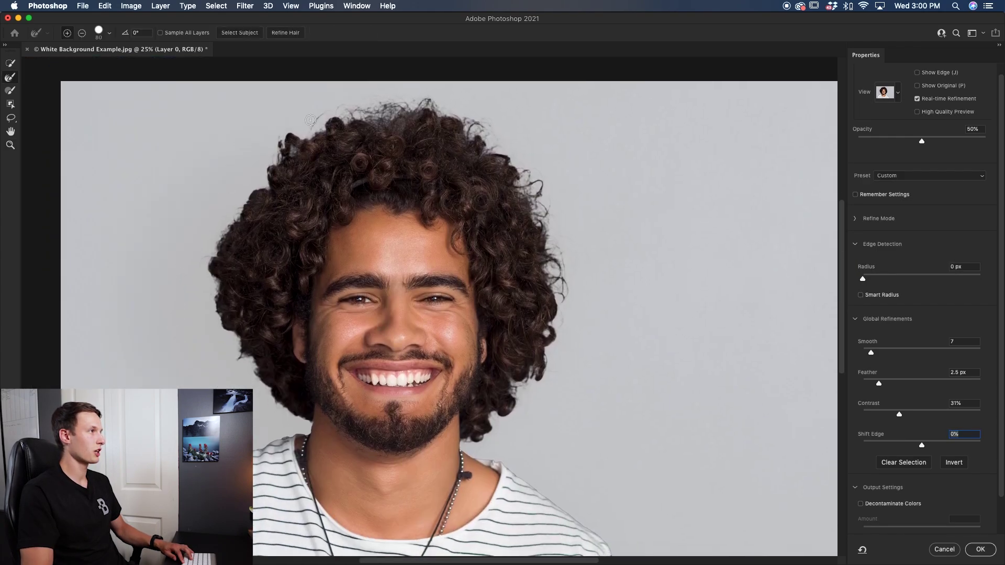
{"action": "scroll", "coordinate": [372, 160], "scroll_direction": "right", "scroll_amount": 2}
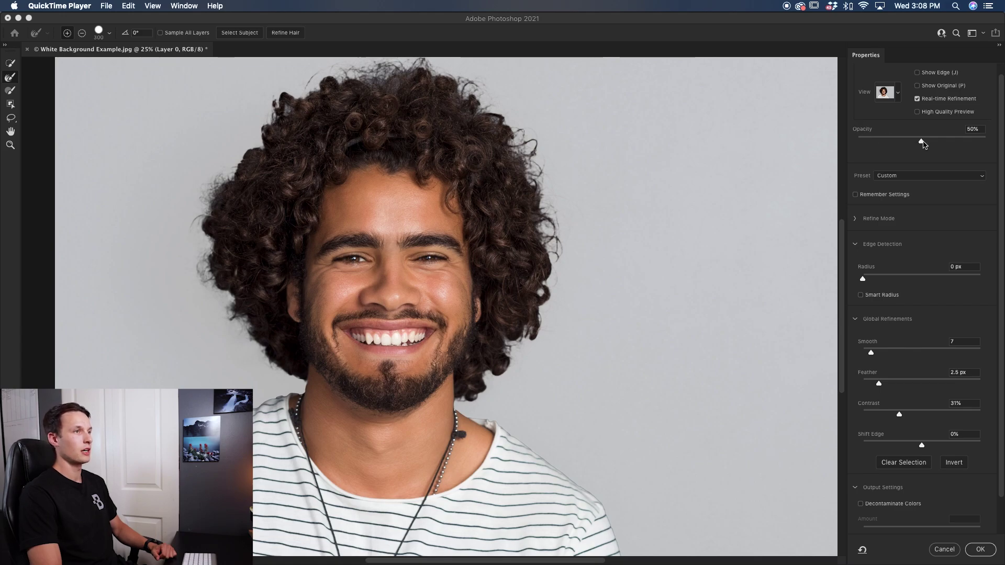
{"action": "left_click_drag", "start_coordinate": [922, 142], "coordinate": [986, 143]}
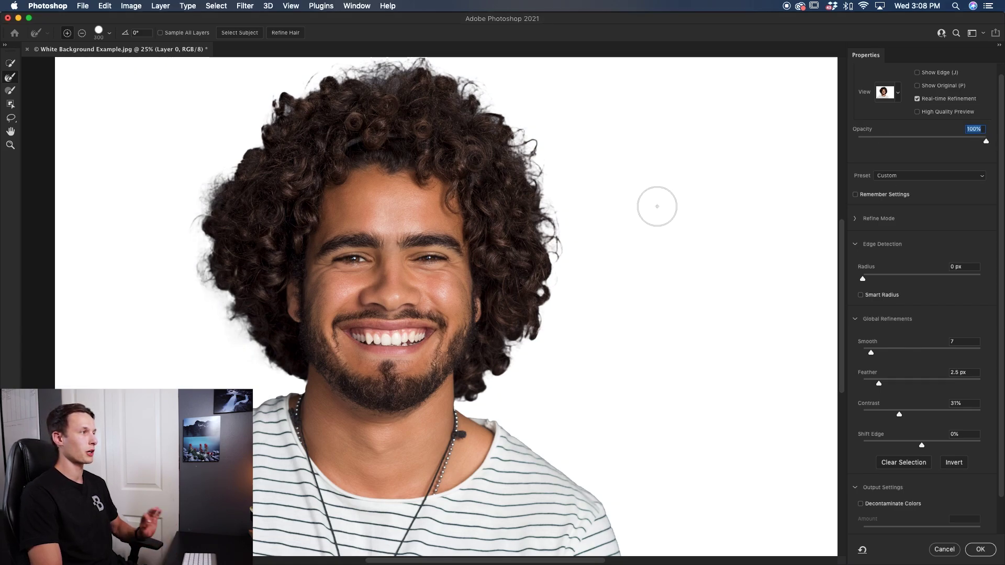
{"action": "mouse_move", "coordinate": [283, 356]}
{"action": "left_mouse_down"}
{"action": "mouse_move", "coordinate": [199, 252]}
{"action": "mouse_move", "coordinate": [214, 182]}
{"action": "mouse_move", "coordinate": [249, 119]}
{"action": "mouse_move", "coordinate": [285, 95]}
{"action": "mouse_move", "coordinate": [392, 61]}
{"action": "mouse_move", "coordinate": [506, 123]}
{"action": "left_mouse_up"}
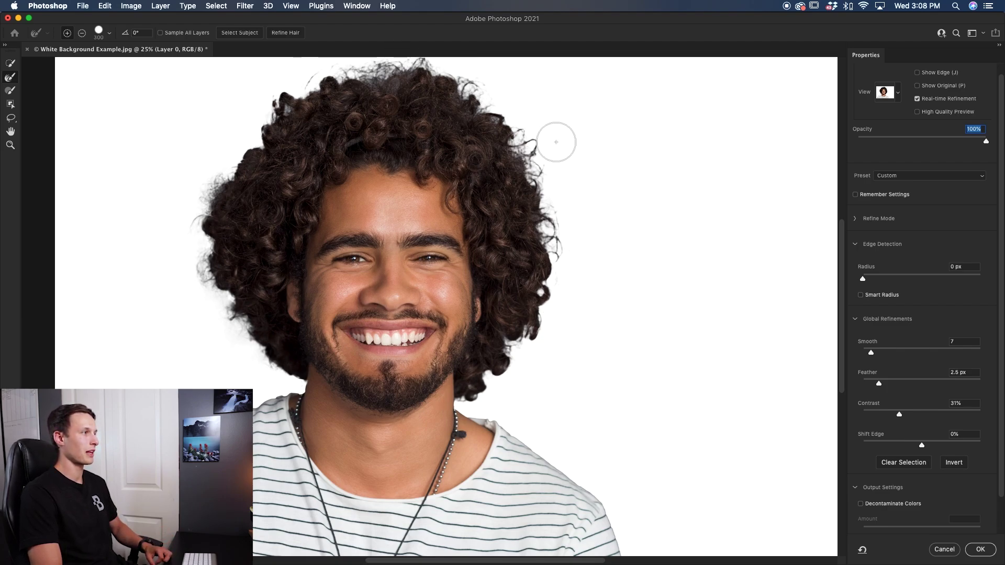
- Brush the left side and top of the curly hair to recover fine strands
{"action": "left_click_drag", "start_coordinate": [246, 157], "coordinate": [243, 167]}
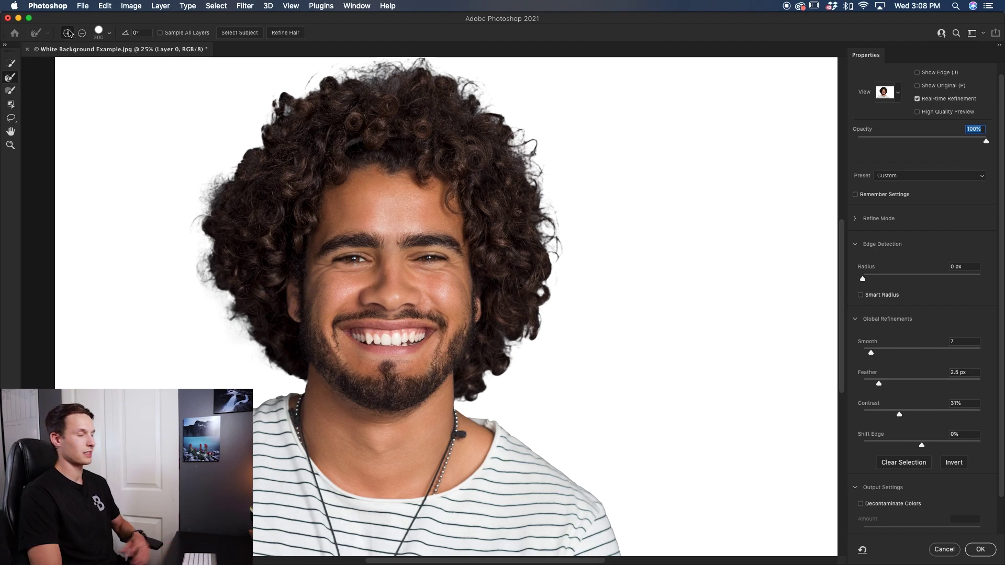
{"action": "left_click_drag", "start_coordinate": [213, 303], "coordinate": [224, 329]}
{"action": "mouse_move", "coordinate": [292, 367]}
{"action": "left_mouse_down"}
{"action": "mouse_move", "coordinate": [275, 369]}
{"action": "mouse_move", "coordinate": [247, 341]}
{"action": "mouse_move", "coordinate": [208, 279]}
{"action": "mouse_move", "coordinate": [231, 146]}
{"action": "mouse_move", "coordinate": [194, 239]}
{"action": "mouse_move", "coordinate": [234, 335]}
{"action": "mouse_move", "coordinate": [262, 369]}
{"action": "mouse_move", "coordinate": [187, 212]}
{"action": "mouse_move", "coordinate": [221, 333]}
{"action": "mouse_move", "coordinate": [251, 359]}
{"action": "mouse_move", "coordinate": [191, 262]}
{"action": "mouse_move", "coordinate": [193, 247]}
{"action": "left_mouse_up"}
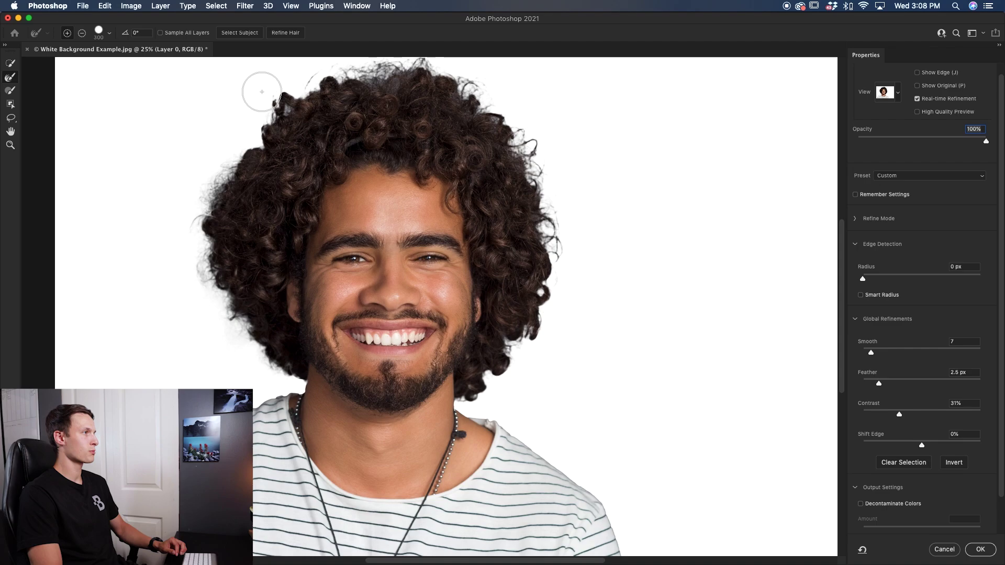
{"action": "left_click_drag", "start_coordinate": [309, 85], "coordinate": [317, 74]}
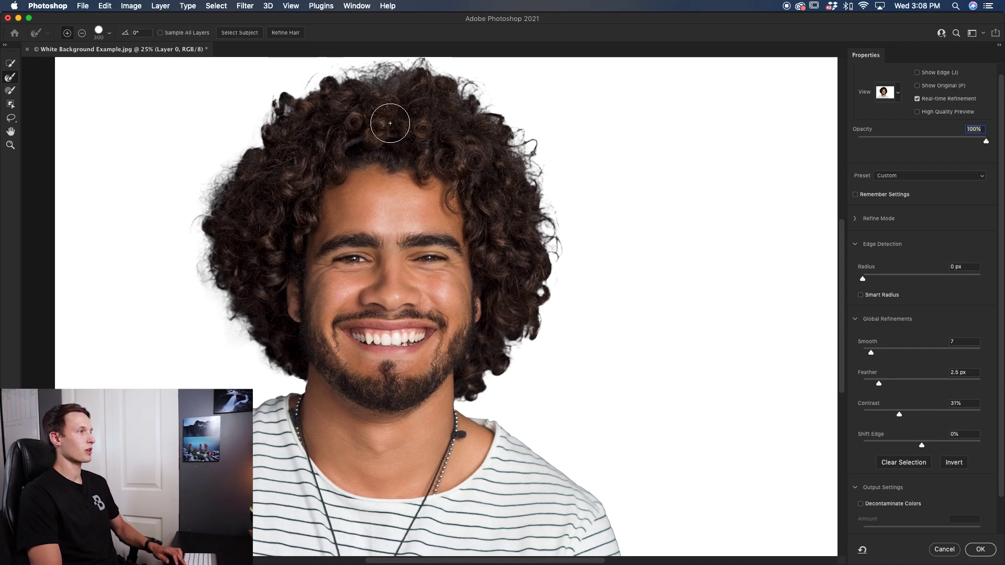
{"action": "scroll", "coordinate": [403, 136], "scroll_direction": "up", "scroll_amount": 2}
{"action": "mouse_move", "coordinate": [314, 105]}
{"action": "left_mouse_down"}
{"action": "mouse_move", "coordinate": [366, 90]}
{"action": "mouse_move", "coordinate": [442, 94]}
{"action": "mouse_move", "coordinate": [325, 98]}
{"action": "mouse_move", "coordinate": [365, 107]}
{"action": "left_mouse_up"}
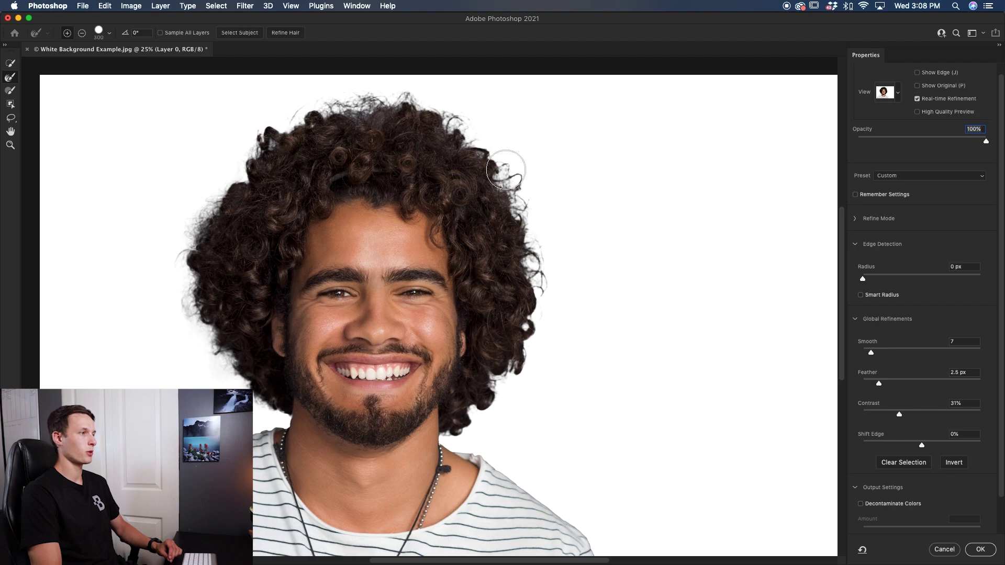
- Brush the right-side hair and beard-neck edge, switching brush size between 175 and 300
{"action": "left_click", "coordinate": [525, 361]}
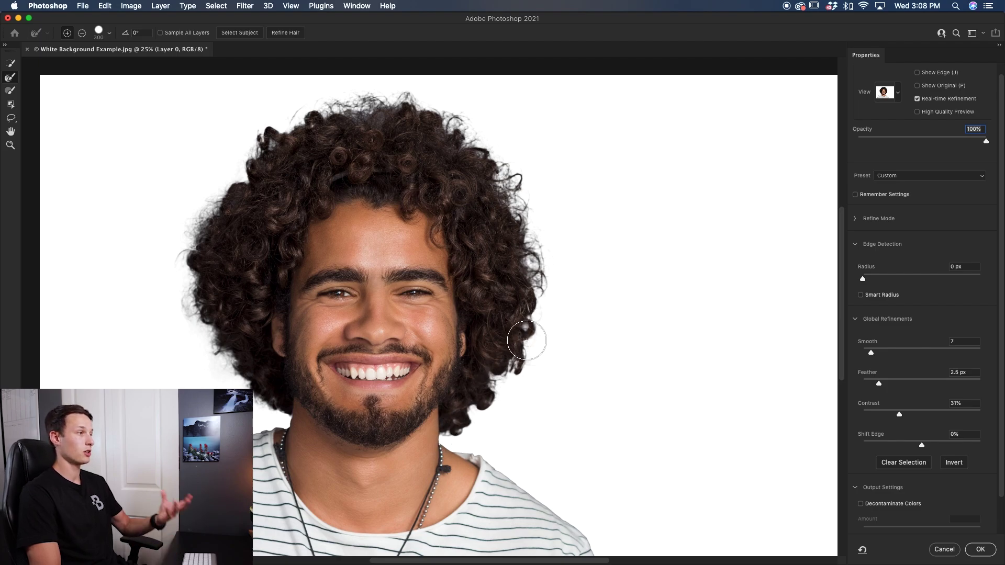
{"action": "left_click_drag", "start_coordinate": [529, 337], "coordinate": [566, 354]}
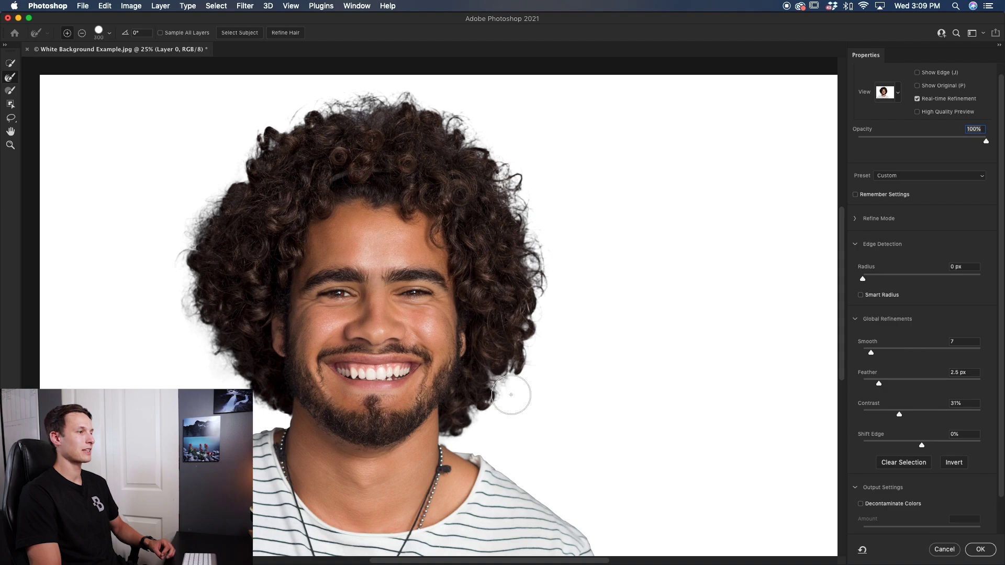
{"action": "left_click_drag", "start_coordinate": [547, 312], "coordinate": [578, 343]}
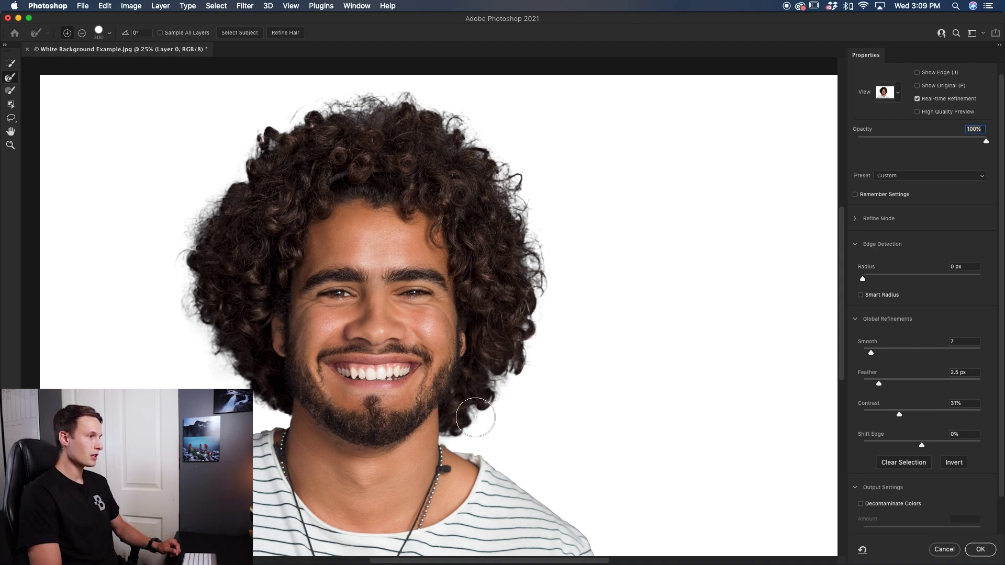
{"action": "key", "text": "bracketleft"}
{"action": "key", "text": "bracketleft"}
{"action": "key", "text": "bracketleft"}
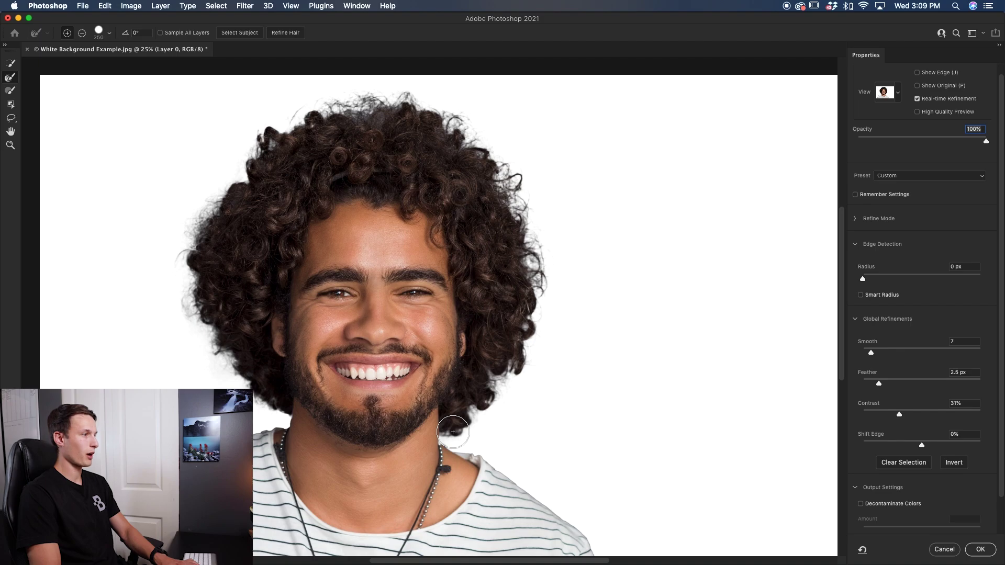
{"action": "mouse_move", "coordinate": [458, 438]}
{"action": "left_mouse_down"}
{"action": "mouse_move", "coordinate": [474, 437]}
{"action": "mouse_move", "coordinate": [532, 359]}
{"action": "mouse_move", "coordinate": [546, 289]}
{"action": "mouse_move", "coordinate": [468, 275]}
{"action": "mouse_move", "coordinate": [362, 144]}
{"action": "mouse_move", "coordinate": [283, 140]}
{"action": "left_mouse_up"}
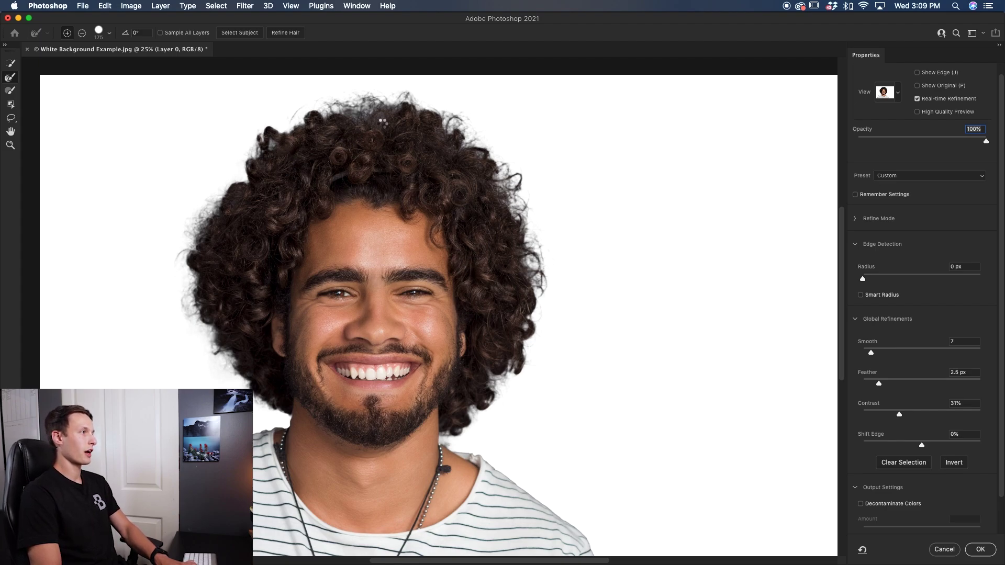
{"action": "key", "text": "bracketright"}
{"action": "key", "text": "bracketright"}
{"action": "key", "text": "bracketright"}
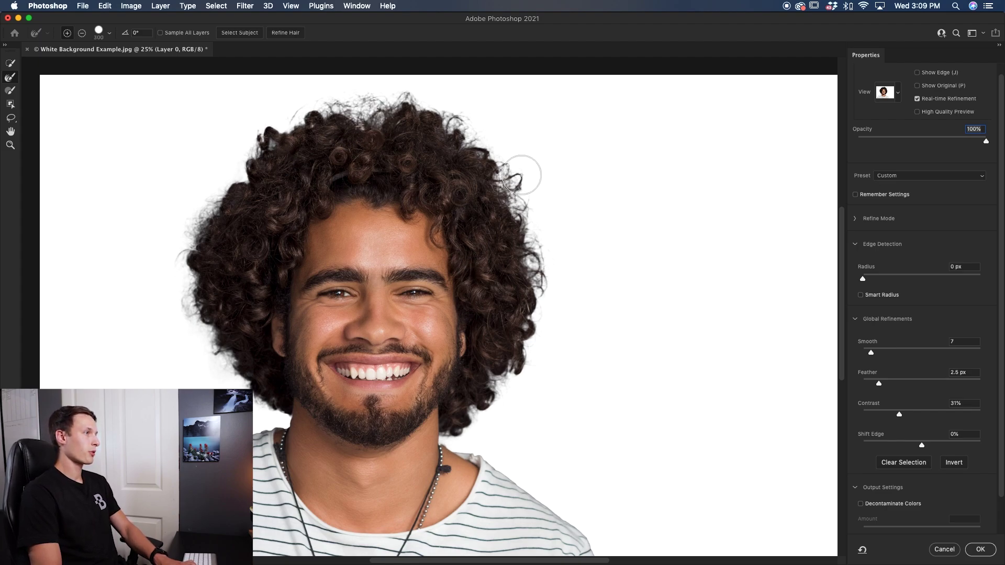
{"action": "mouse_move", "coordinate": [486, 134]}
{"action": "left_mouse_down"}
{"action": "mouse_move", "coordinate": [441, 104]}
{"action": "mouse_move", "coordinate": [395, 92]}
{"action": "mouse_move", "coordinate": [315, 103]}
{"action": "mouse_move", "coordinate": [242, 139]}
{"action": "mouse_move", "coordinate": [177, 254]}
{"action": "mouse_move", "coordinate": [220, 361]}
{"action": "left_mouse_up"}
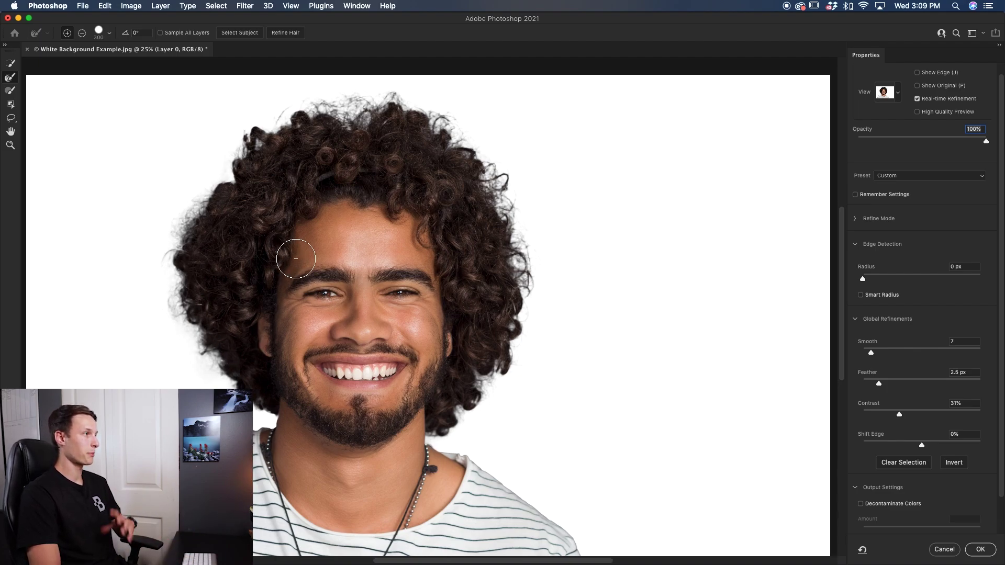
- Paint out the wispy left-edge hair strands in Subtract mode, then undo the stroke
{"action": "left_click", "coordinate": [82, 33]}
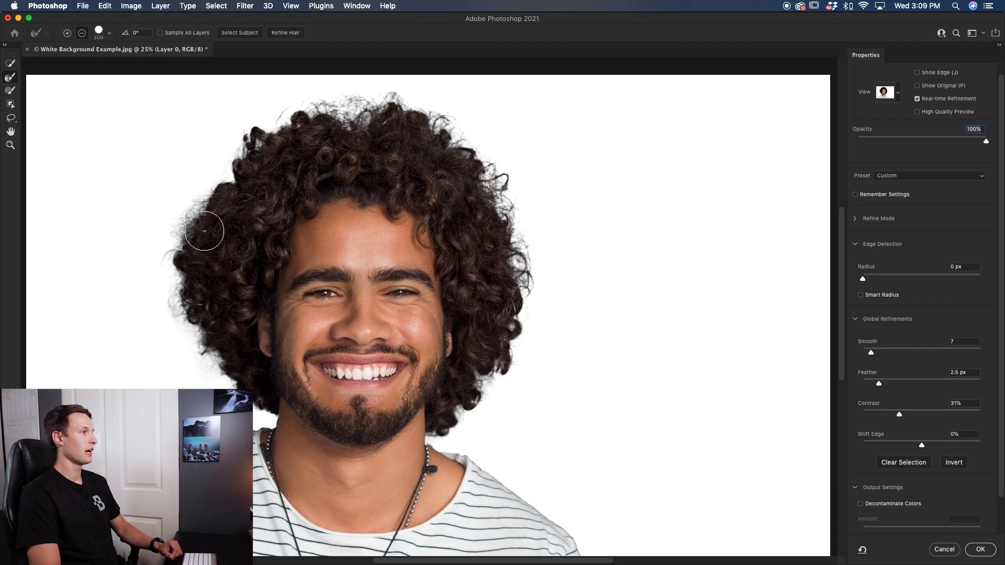
{"action": "left_click_drag", "start_coordinate": [217, 335], "coordinate": [265, 354]}
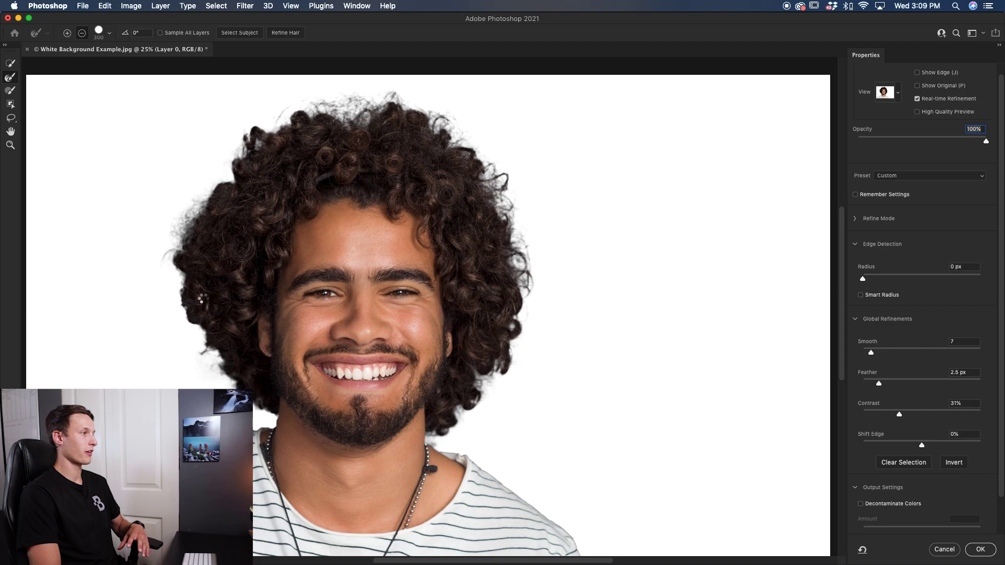
{"action": "key", "text": "super+z"}
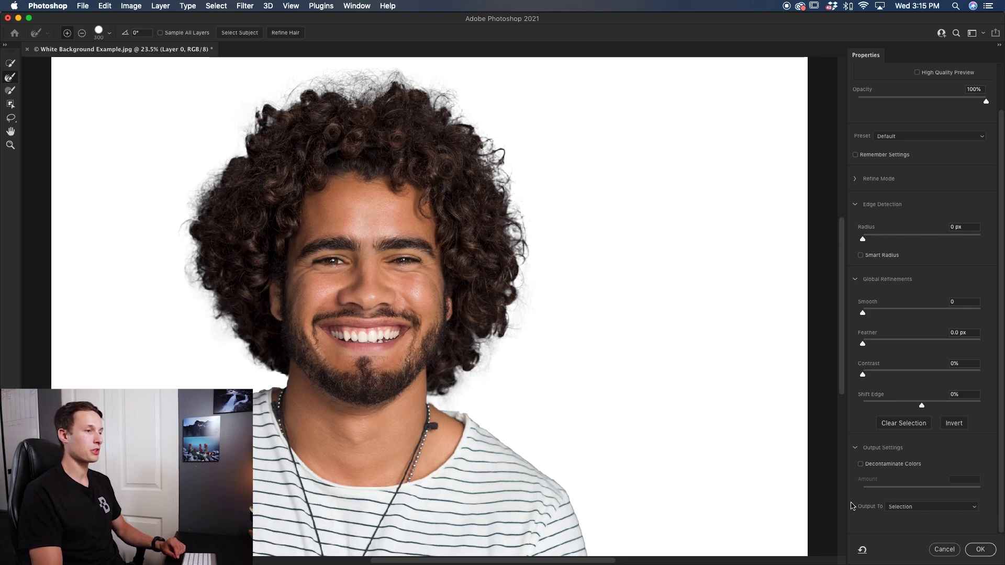
- Output the refined selection to a New Layer with Layer Mask and confirm
{"action": "left_click", "coordinate": [898, 509]}
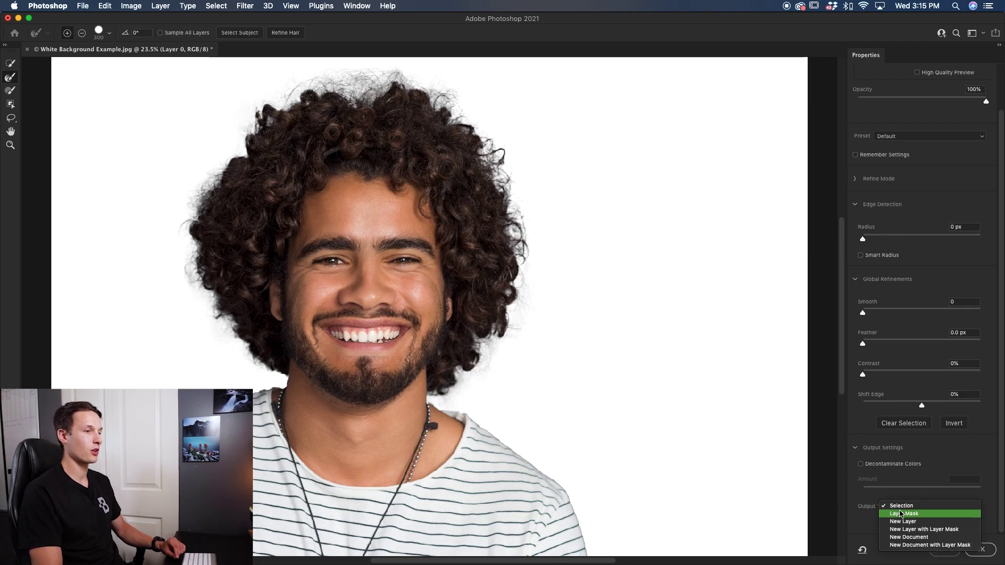
{"action": "left_click", "coordinate": [965, 529]}
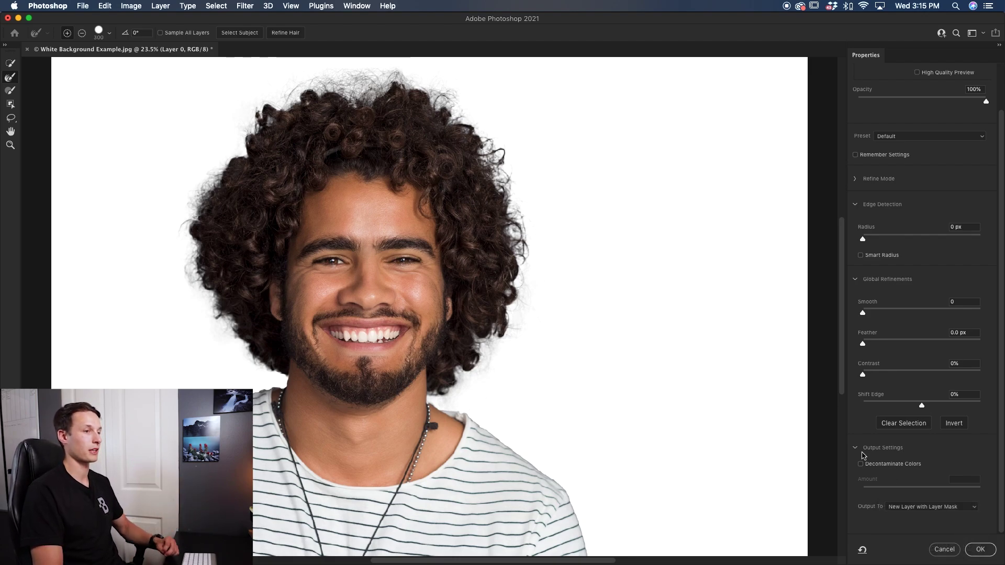
{"action": "left_click", "coordinate": [981, 550]}
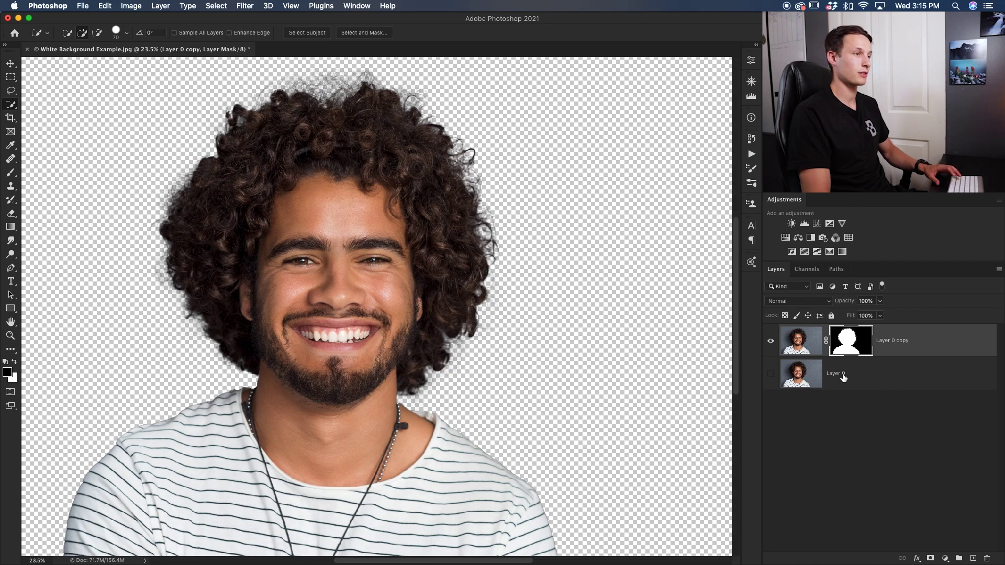
- Rename the masked Layer 0 copy to 'Cut Out'
{"action": "left_click", "coordinate": [799, 340]}
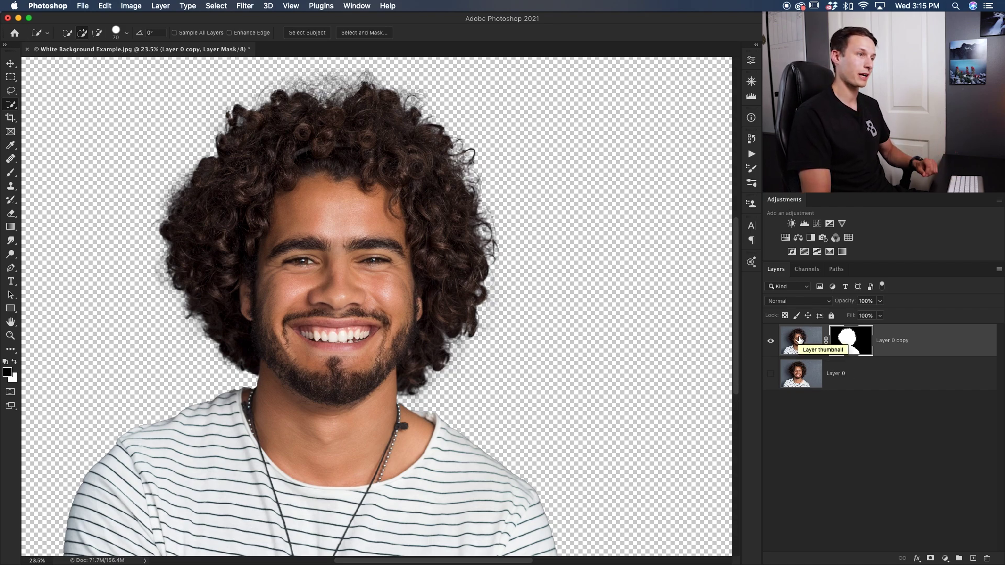
{"action": "double_click", "coordinate": [895, 341]}
{"action": "key", "text": "BackSpace"}
{"action": "type", "text": "Cut Out"}
{"action": "key", "text": "Return"}
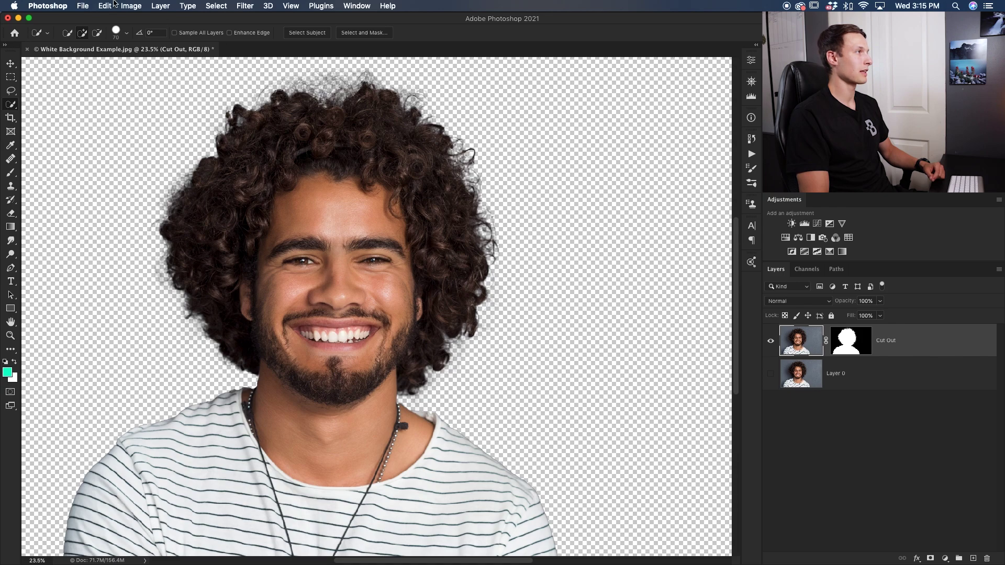
- Add a white (#ffffff) Solid Color fill layer, Color Fill 1, and place it below Cut Out
{"action": "left_click", "coordinate": [160, 8]}
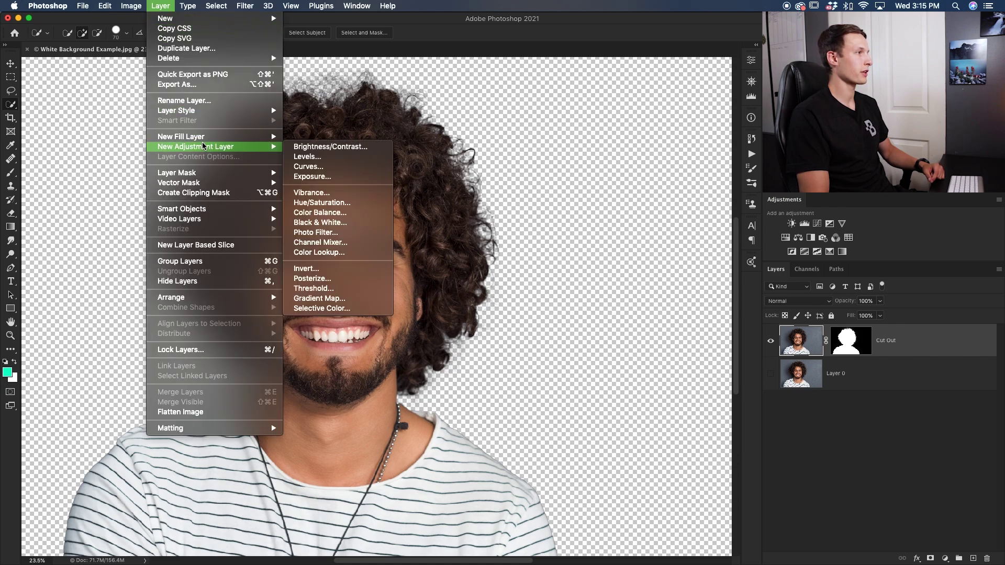
{"action": "mouse_move", "coordinate": [206, 140]}
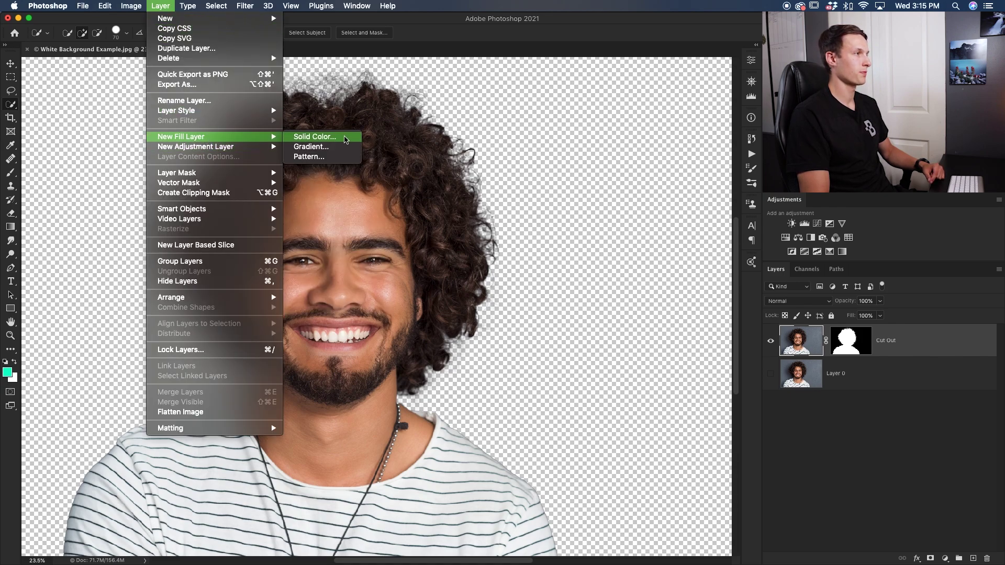
{"action": "left_click", "coordinate": [345, 140]}
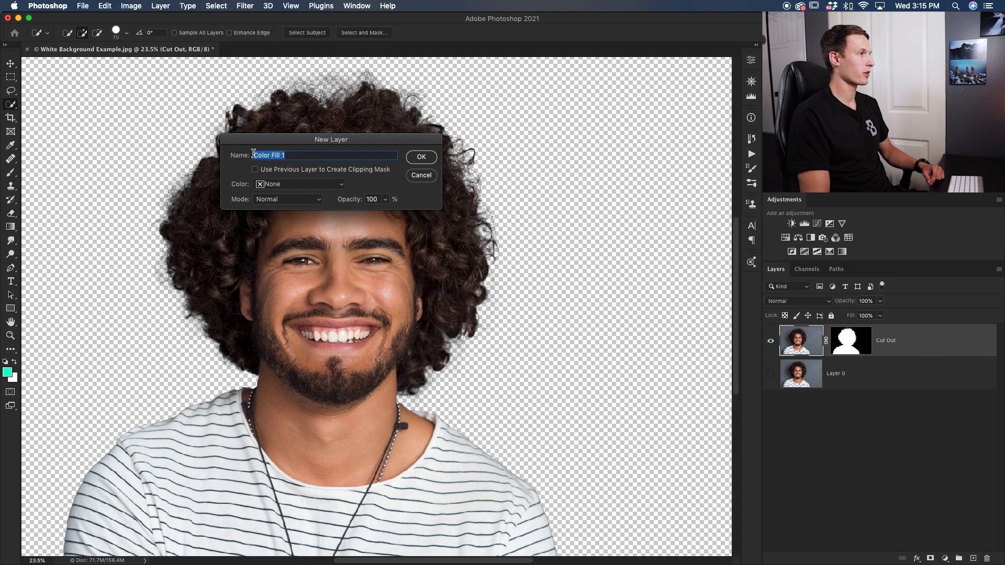
{"action": "left_click", "coordinate": [421, 158]}
{"action": "left_click_drag", "start_coordinate": [596, 162], "coordinate": [533, 160]}
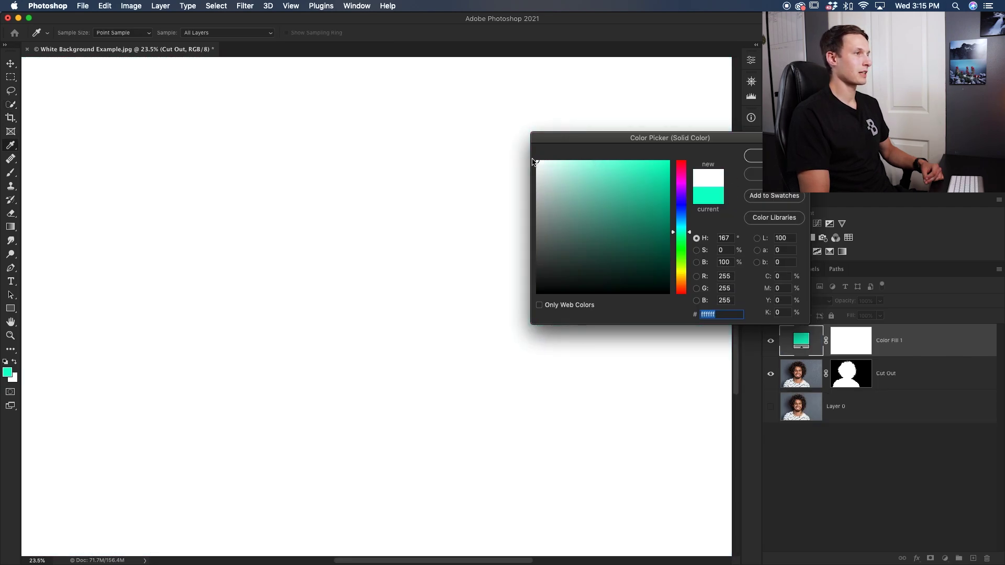
{"action": "left_click", "coordinate": [754, 156]}
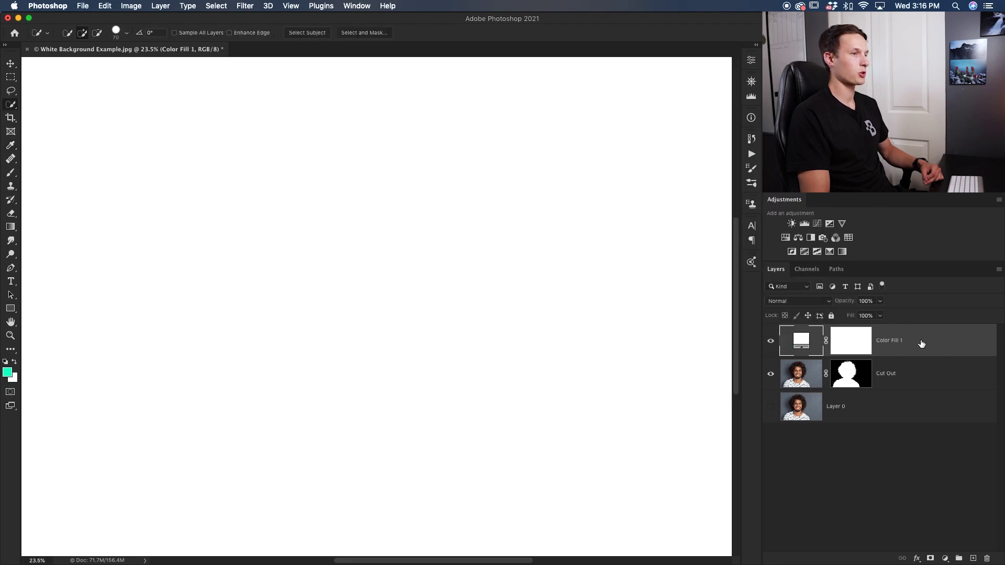
{"action": "left_click_drag", "start_coordinate": [921, 344], "coordinate": [917, 385]}
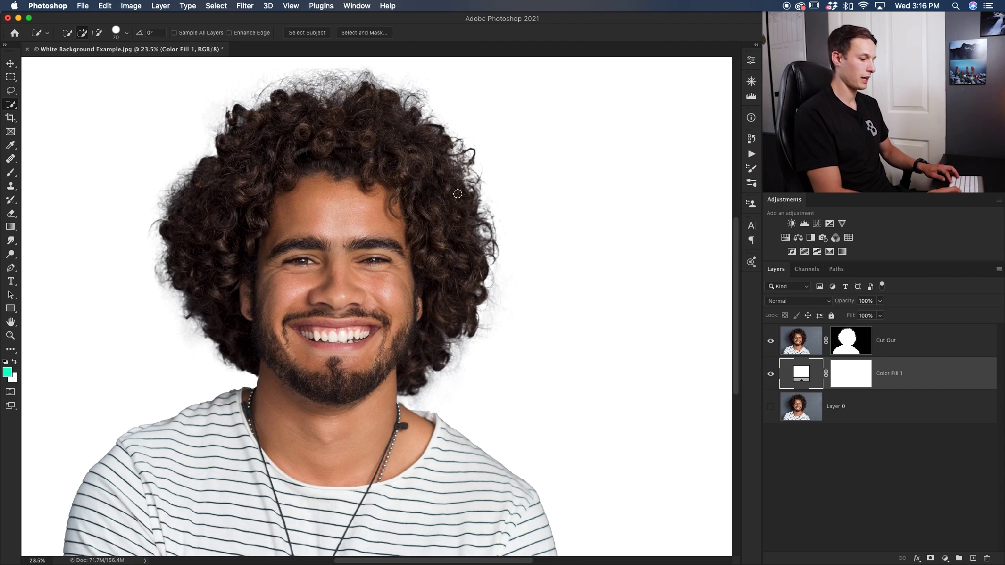
{"action": "scroll", "coordinate": [460, 199], "scroll_direction": "down", "scroll_amount": 3}
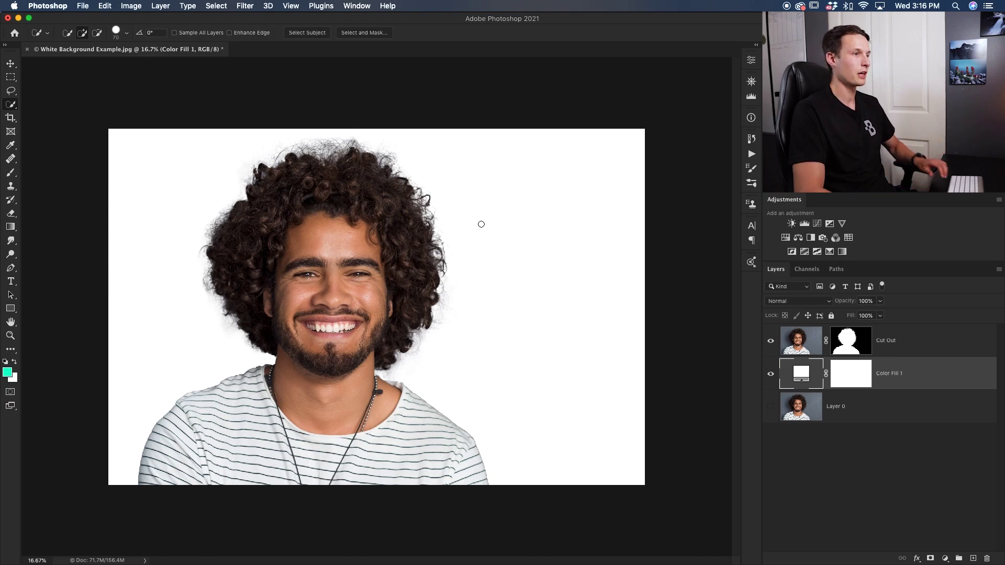
{"action": "left_click", "coordinate": [847, 348], "text": "shift"}
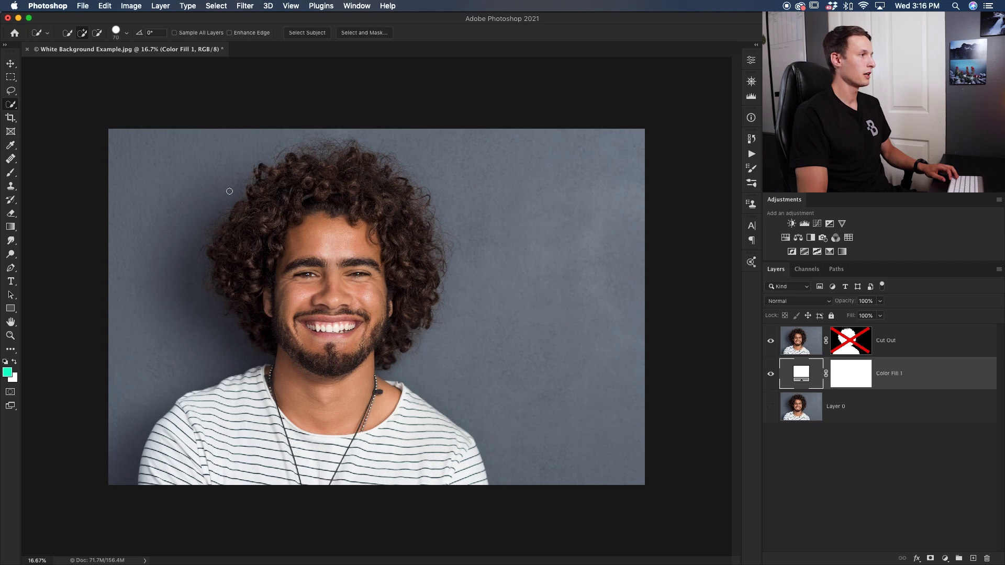
{"action": "left_click", "coordinate": [844, 334], "text": "shift"}
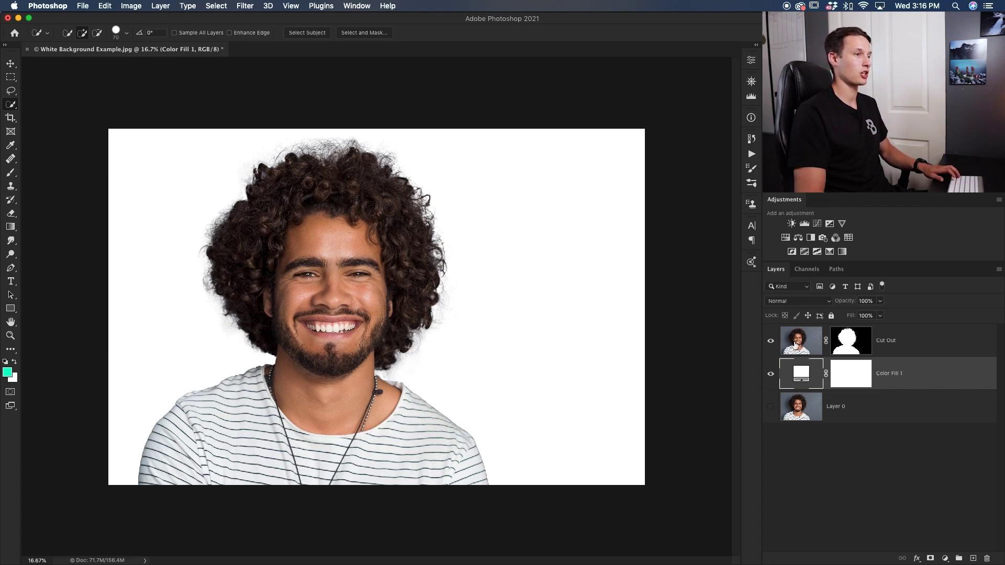
{"action": "left_click", "coordinate": [852, 346], "text": "shift"}
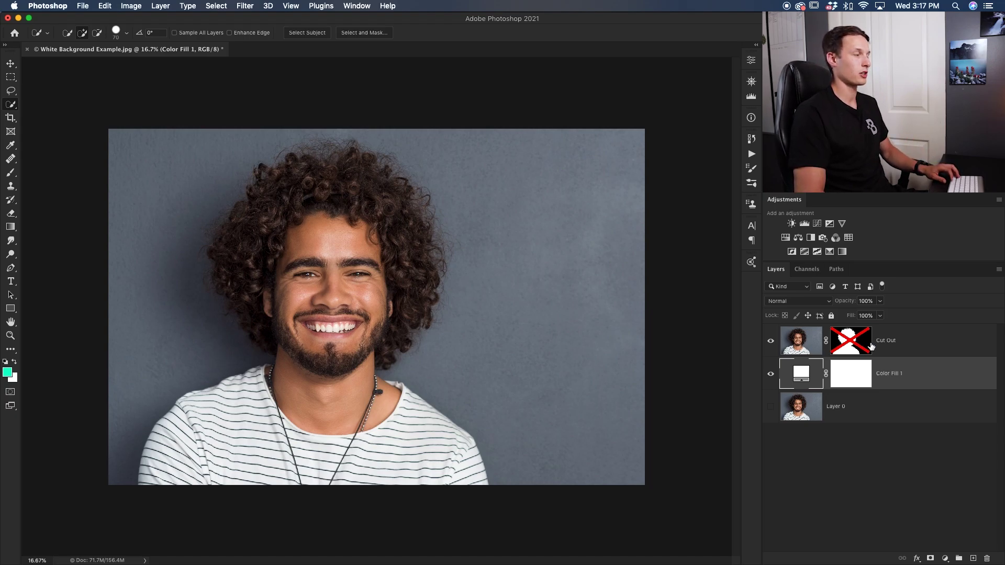
{"action": "left_click", "coordinate": [847, 345], "text": "shift"}
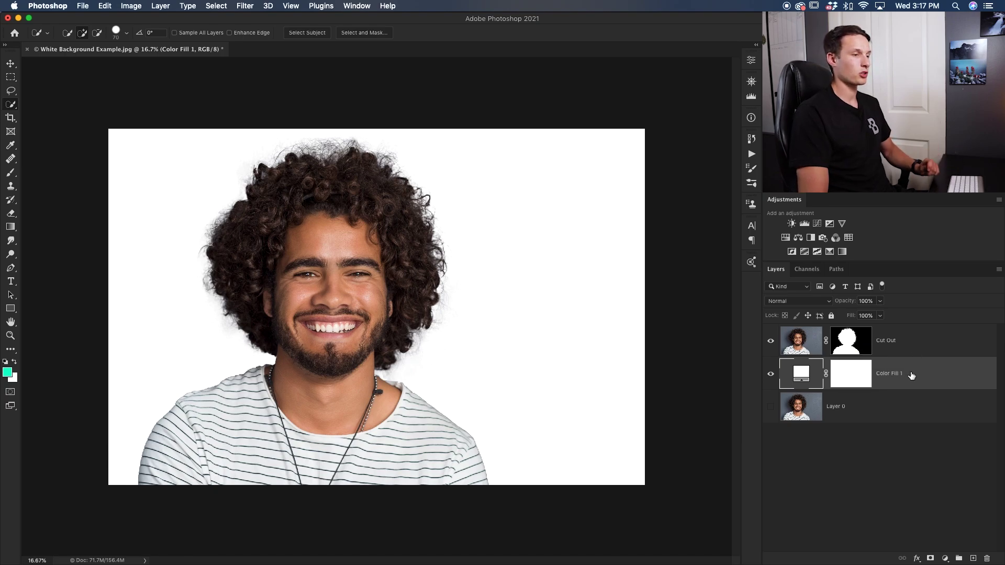
- Create a new empty layer above the white fill and name it 'Brush Shadow'
{"action": "left_click", "coordinate": [973, 559]}
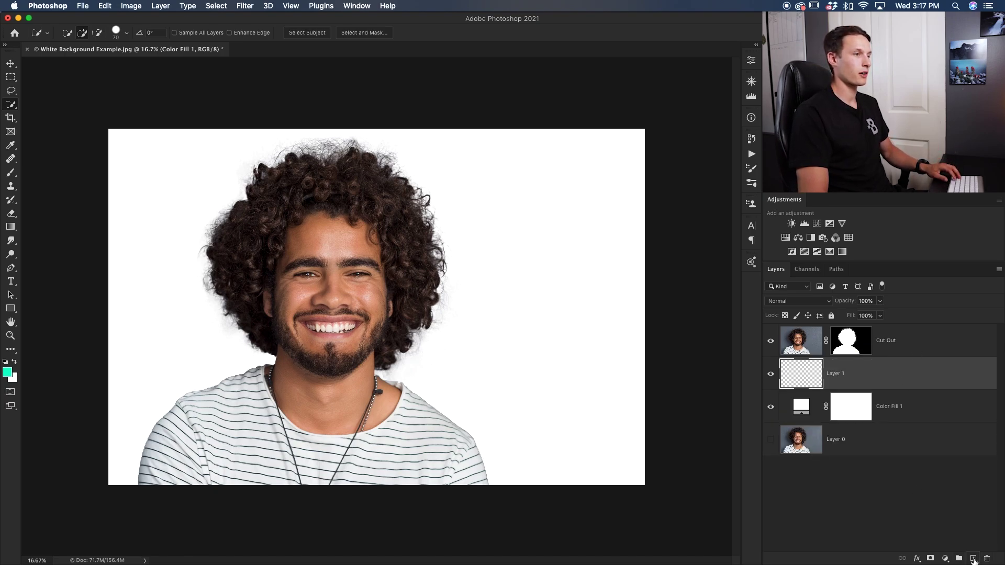
{"action": "double_click", "coordinate": [836, 373]}
{"action": "type", "text": "Brush Shadow"}
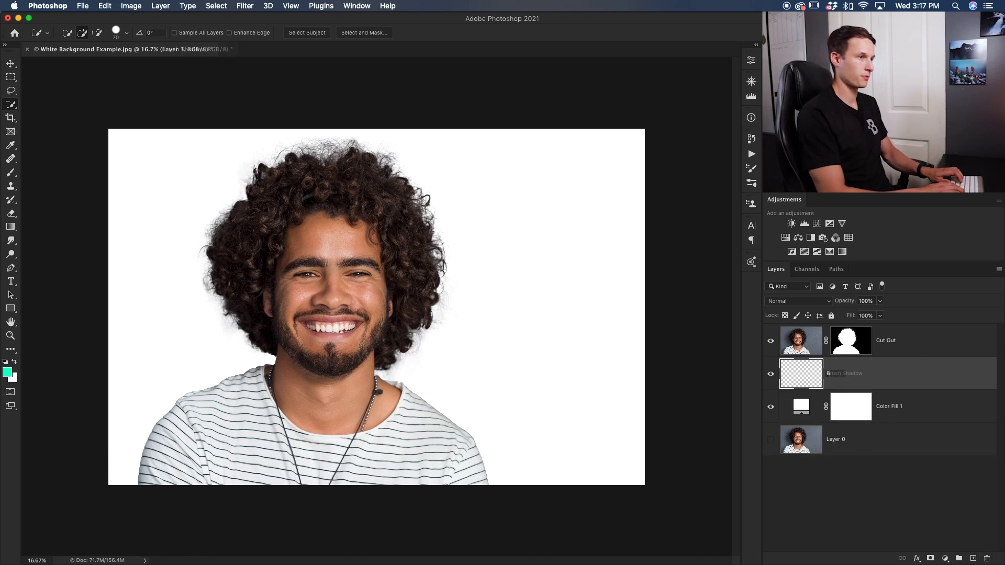
{"action": "key", "text": "Return"}
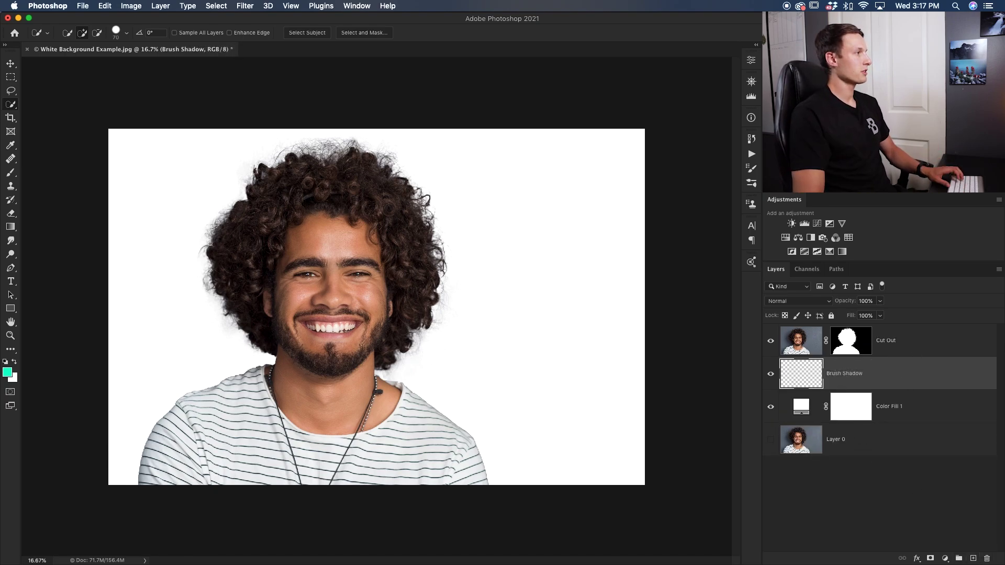
- Set up a large black Soft Round brush for painting the shadow
{"action": "left_click", "coordinate": [11, 172]}
{"action": "left_click", "coordinate": [7, 372]}
{"action": "left_click_drag", "start_coordinate": [455, 306], "coordinate": [421, 335]}
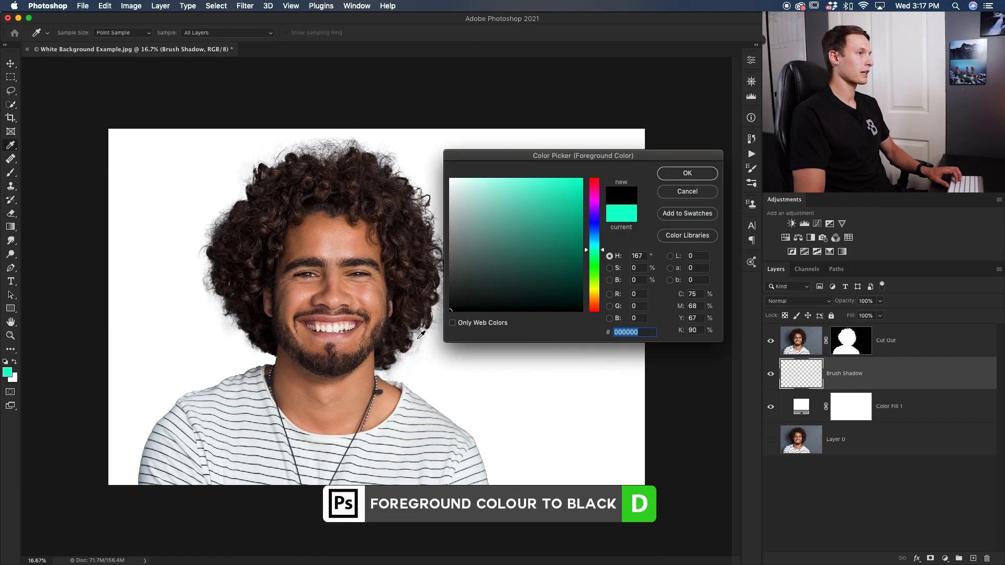
{"action": "left_click", "coordinate": [687, 173]}
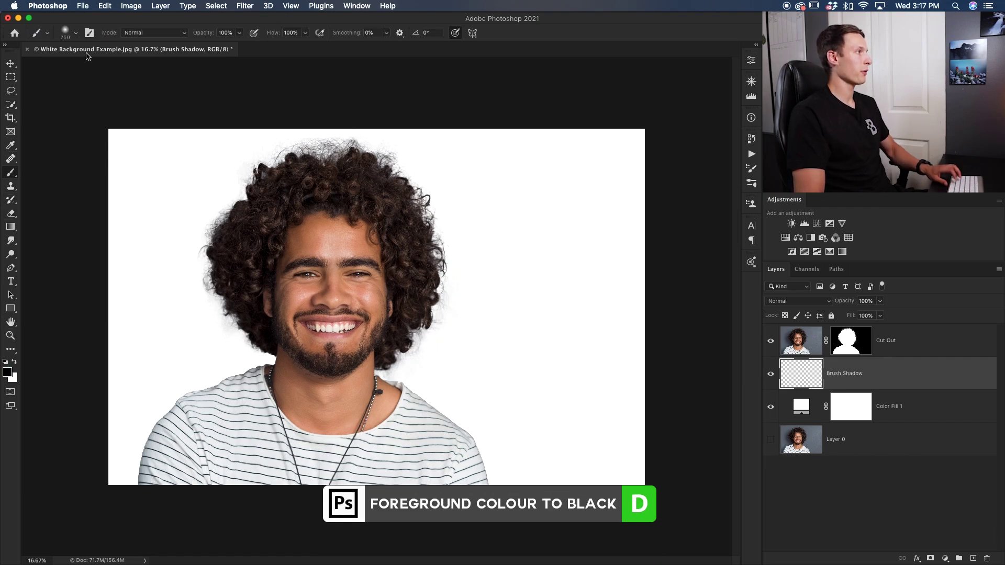
{"action": "left_click", "coordinate": [74, 34]}
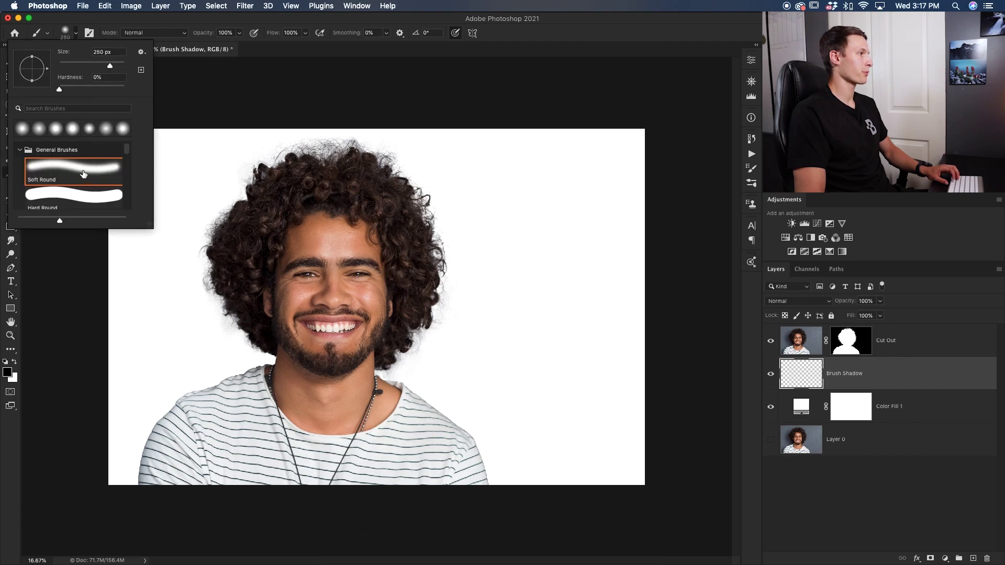
{"action": "left_click", "coordinate": [79, 347]}
{"action": "key", "text": "bracketright"}
{"action": "key", "text": "bracketright"}
{"action": "key", "text": "bracketright"}
{"action": "key", "text": "bracketright"}
{"action": "key", "text": "bracketright"}
{"action": "key", "text": "bracketright"}
{"action": "key", "text": "bracketright"}
{"action": "key", "text": "bracketright"}
{"action": "key", "text": "bracketright"}
{"action": "key", "text": "bracketright"}
{"action": "key", "text": "bracketright"}
{"action": "key", "text": "bracketright"}
{"action": "key", "text": "bracketright"}
{"action": "key", "text": "bracketright"}
{"action": "key", "text": "bracketright"}
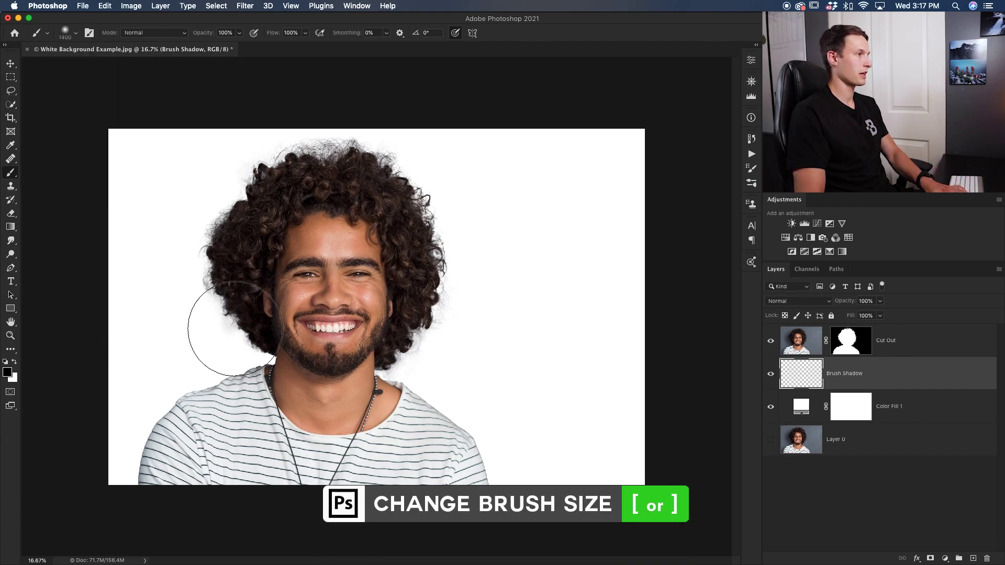
{"action": "key", "text": "bracketright"}
- Paint soft black shadow strokes along the man's left side, finishing at 30% brush opacity
{"action": "mouse_move", "coordinate": [305, 228]}
{"action": "left_mouse_down"}
{"action": "mouse_move", "coordinate": [286, 246]}
{"action": "mouse_move", "coordinate": [262, 309]}
{"action": "mouse_move", "coordinate": [246, 408]}
{"action": "mouse_move", "coordinate": [178, 489]}
{"action": "mouse_move", "coordinate": [172, 511]}
{"action": "left_mouse_up"}
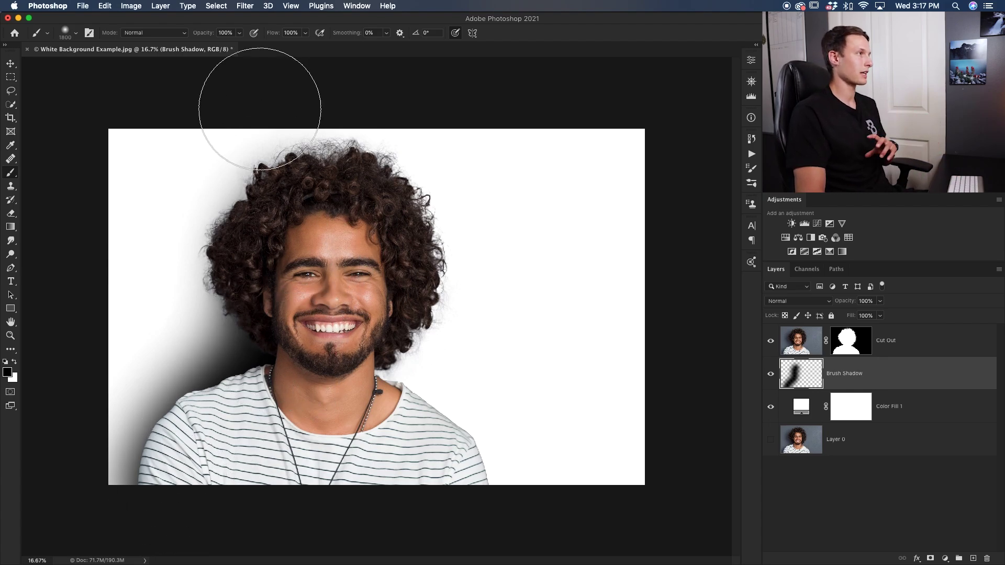
{"action": "left_click", "coordinate": [240, 33]}
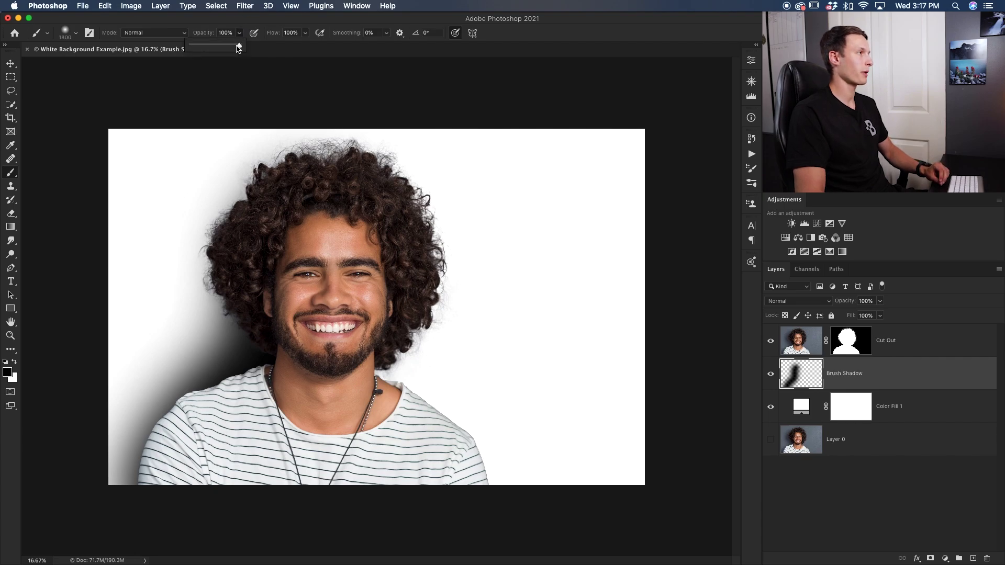
{"action": "left_click_drag", "start_coordinate": [239, 47], "coordinate": [217, 48]}
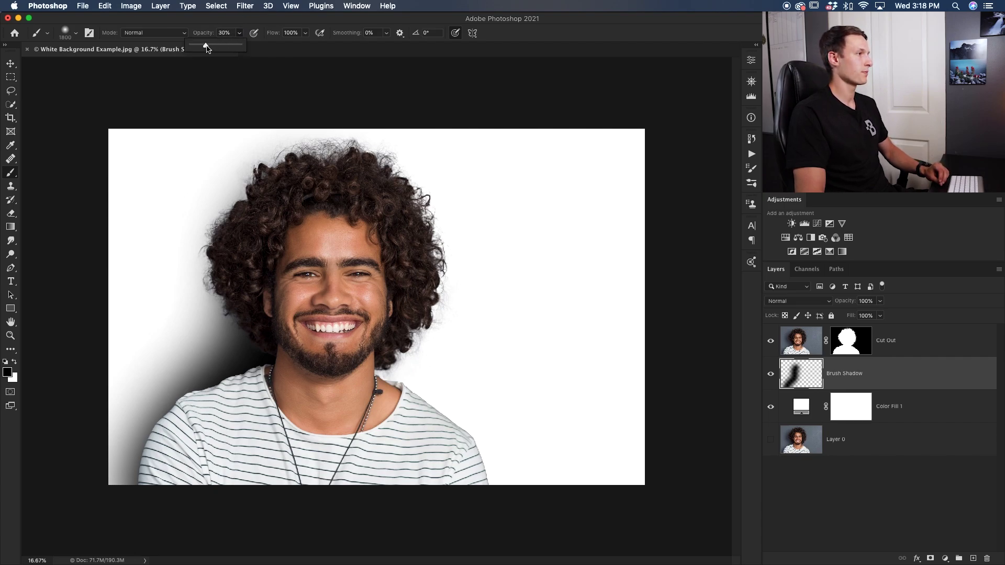
{"action": "left_click", "coordinate": [291, 222]}
{"action": "mouse_move", "coordinate": [246, 257]}
{"action": "left_mouse_down"}
{"action": "mouse_move", "coordinate": [238, 330]}
{"action": "mouse_move", "coordinate": [159, 459]}
{"action": "mouse_move", "coordinate": [160, 476]}
{"action": "mouse_move", "coordinate": [256, 354]}
{"action": "left_mouse_up"}
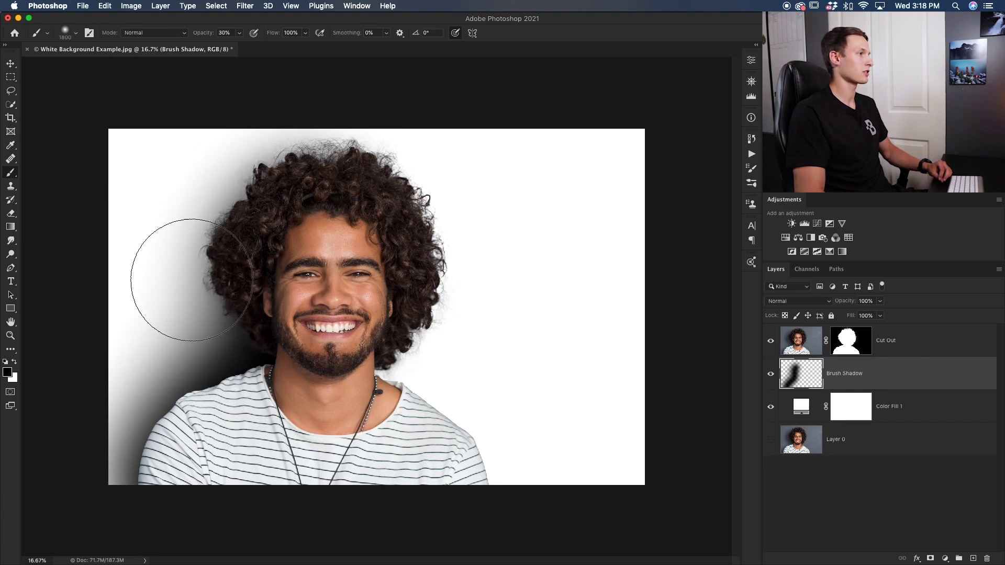
{"action": "left_click_drag", "start_coordinate": [190, 370], "coordinate": [127, 484]}
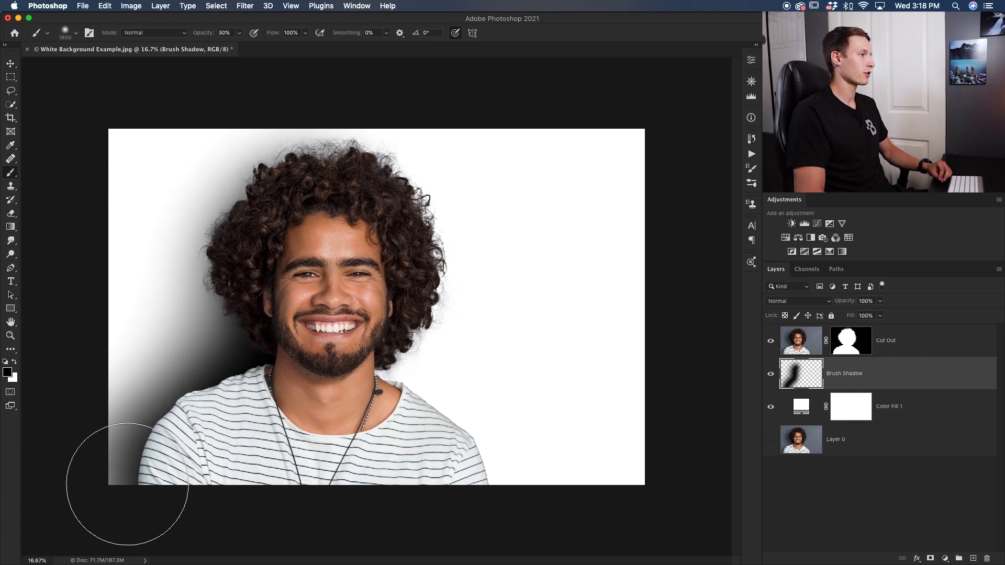
{"action": "mouse_move", "coordinate": [305, 207]}
{"action": "left_mouse_down"}
{"action": "mouse_move", "coordinate": [291, 224]}
{"action": "mouse_move", "coordinate": [252, 241]}
{"action": "left_mouse_up"}
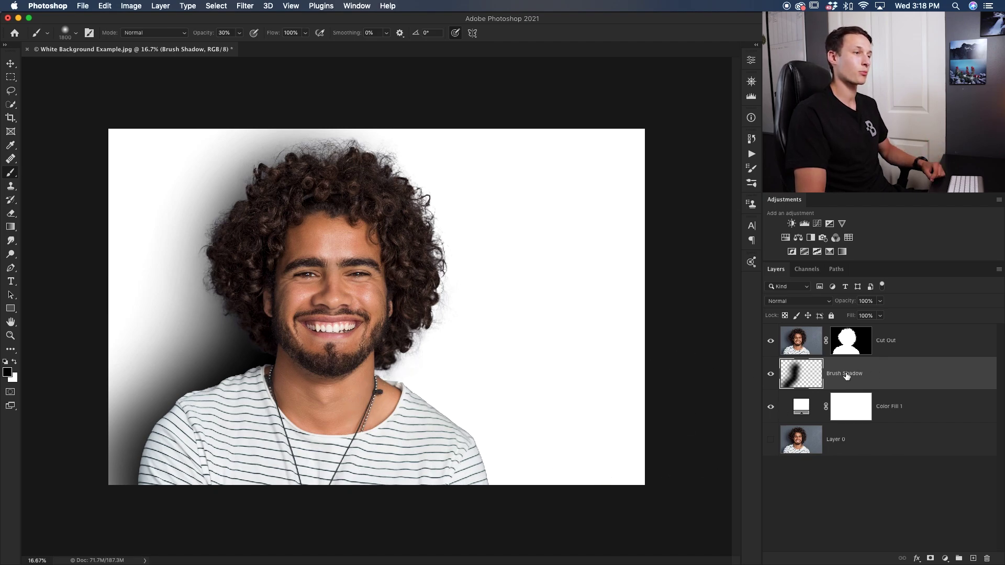
- Lower the Brush Shadow layer opacity to 65%
{"action": "left_click", "coordinate": [880, 301]}
{"action": "left_click_drag", "start_coordinate": [880, 314], "coordinate": [863, 317]}
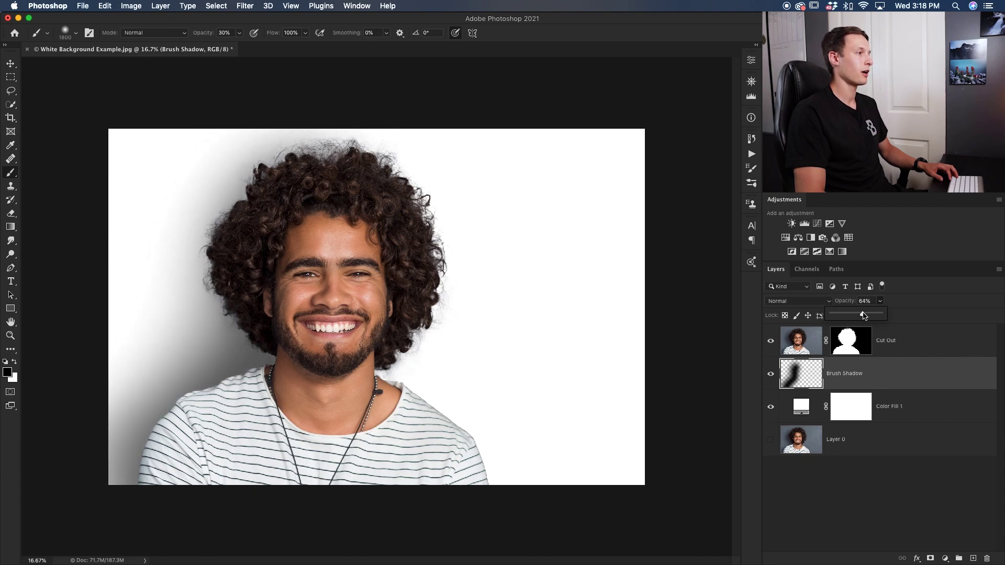
{"action": "left_click_drag", "start_coordinate": [864, 315], "coordinate": [864, 315]}
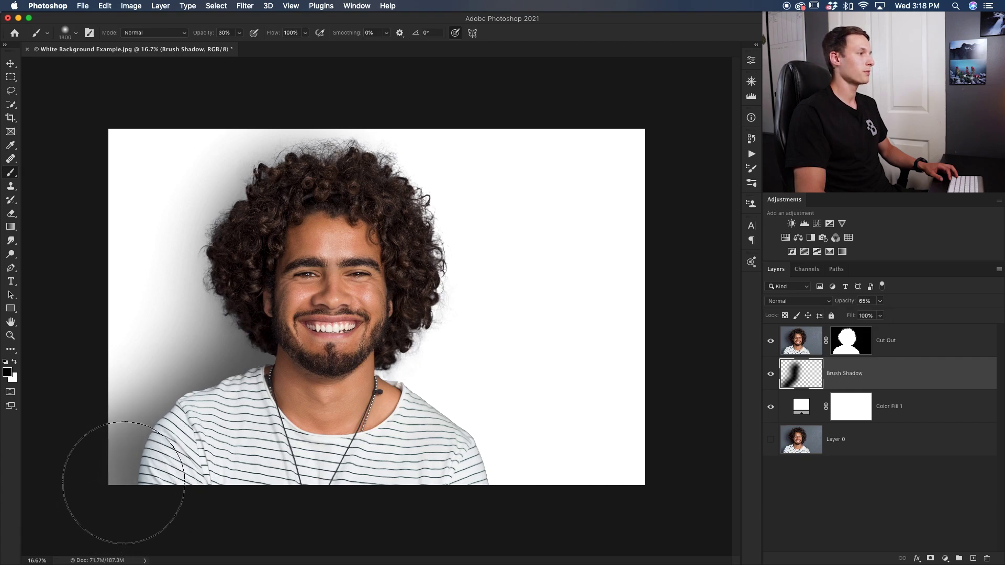
- Hide the Brush Shadow layer and disable the Cut Out mask to reveal the grey backdrop
{"action": "left_click", "coordinate": [880, 499]}
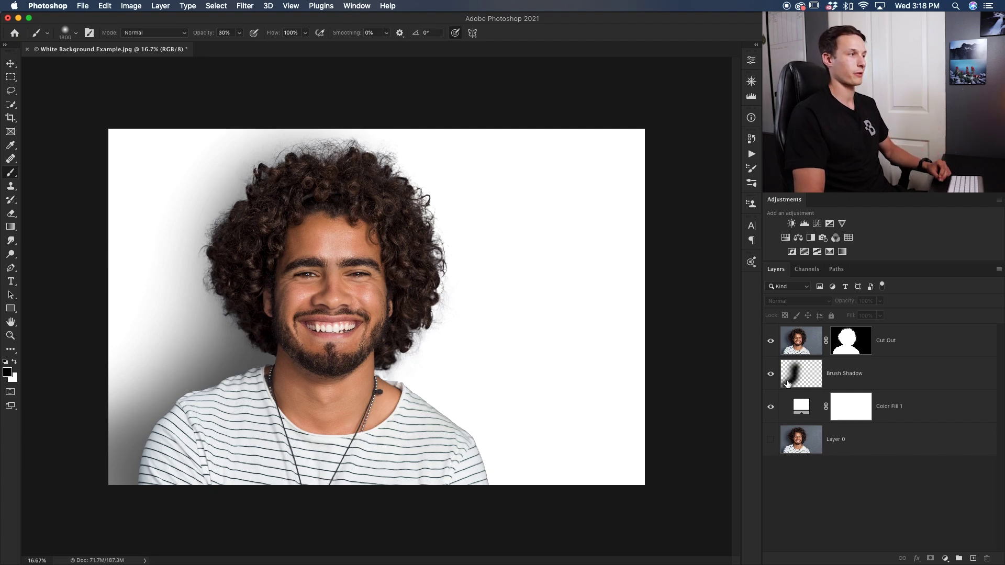
{"action": "left_click", "coordinate": [772, 374]}
{"action": "left_click", "coordinate": [771, 375]}
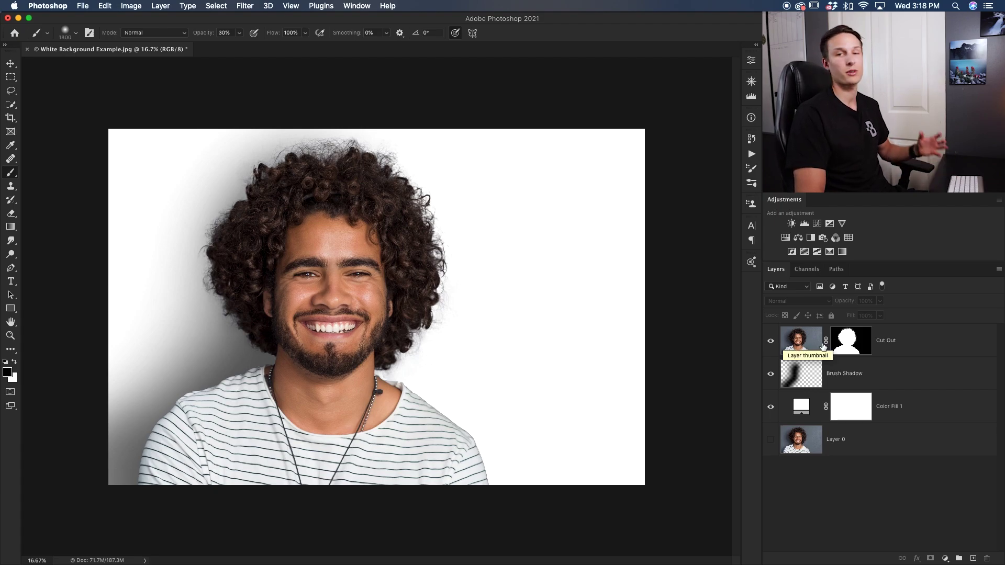
{"action": "left_click", "coordinate": [770, 373]}
{"action": "left_click", "coordinate": [854, 347], "text": "shift"}
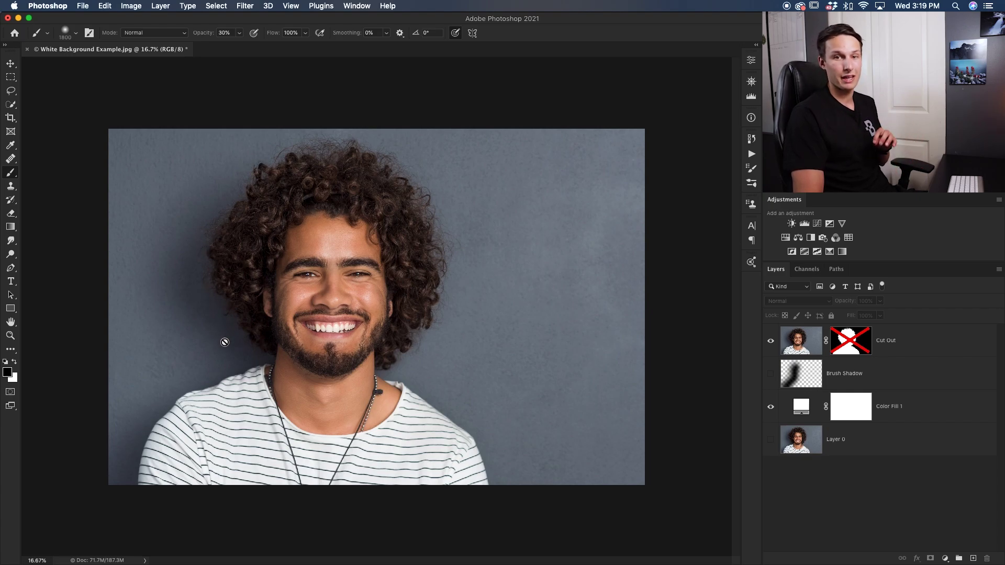
- Re-enable the Cut Out mask and duplicate Layer 0 to just below Cut Out
{"action": "left_click", "coordinate": [854, 342], "text": "shift"}
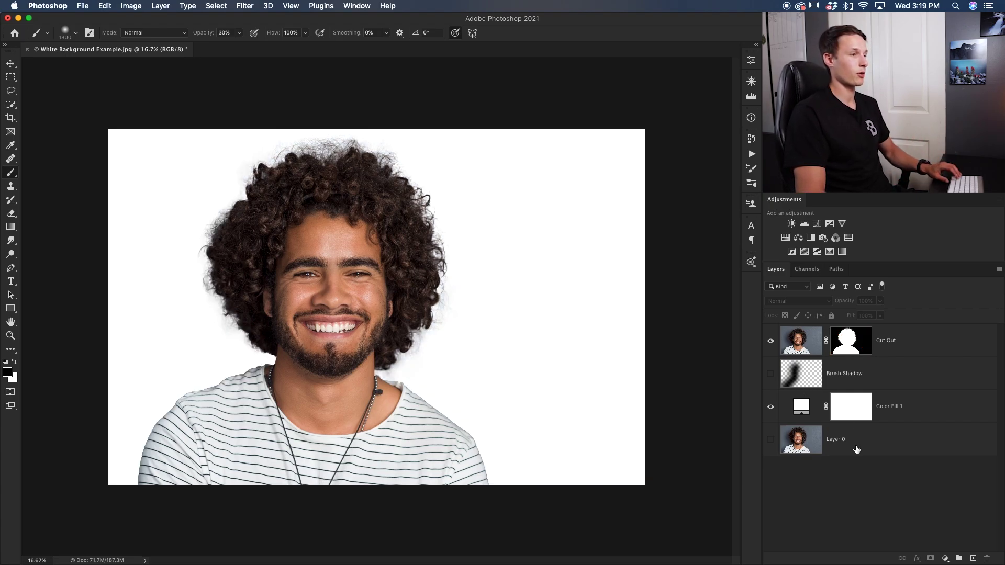
{"action": "left_click", "coordinate": [853, 444]}
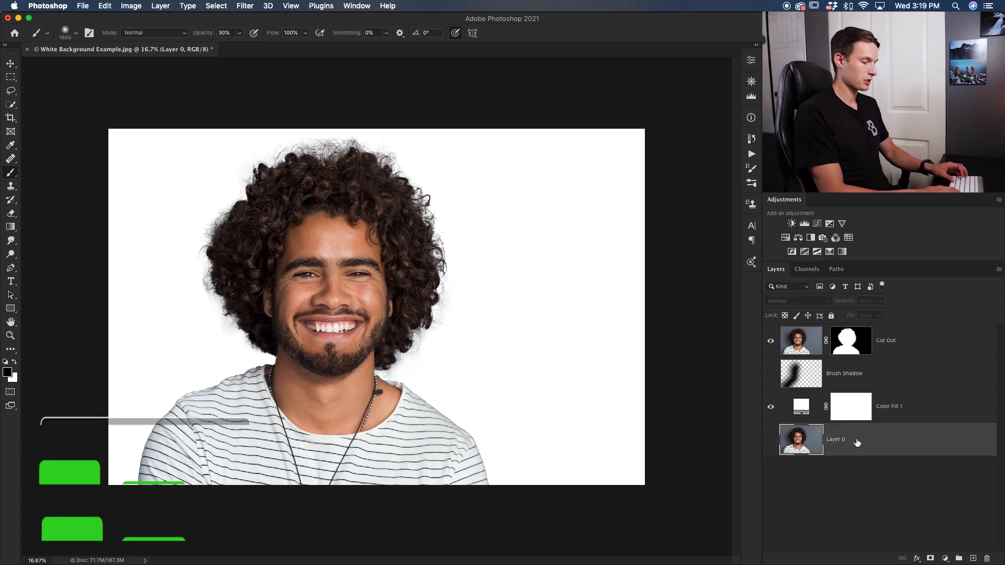
{"action": "key", "text": "super+j"}
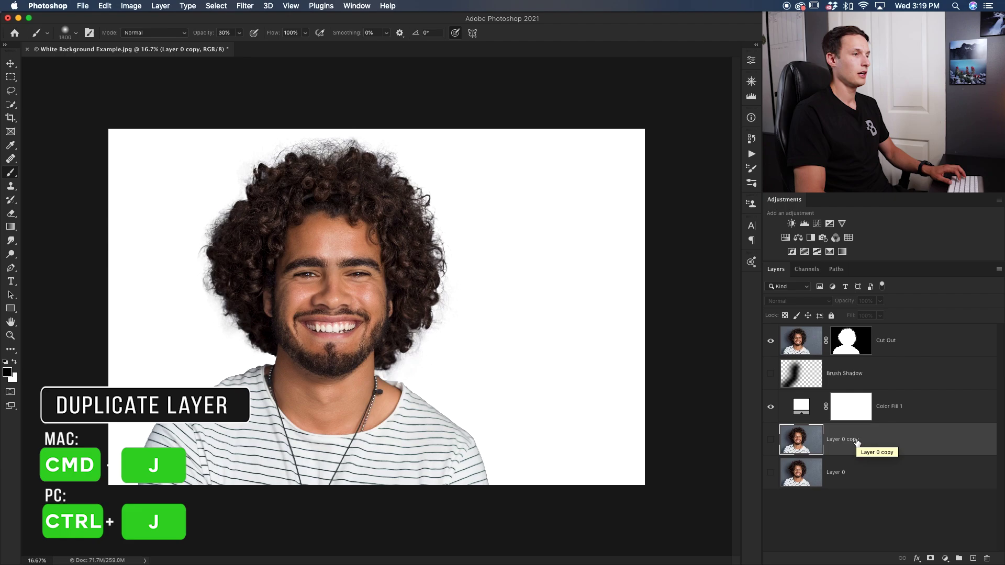
{"action": "left_click_drag", "start_coordinate": [901, 444], "coordinate": [896, 363]}
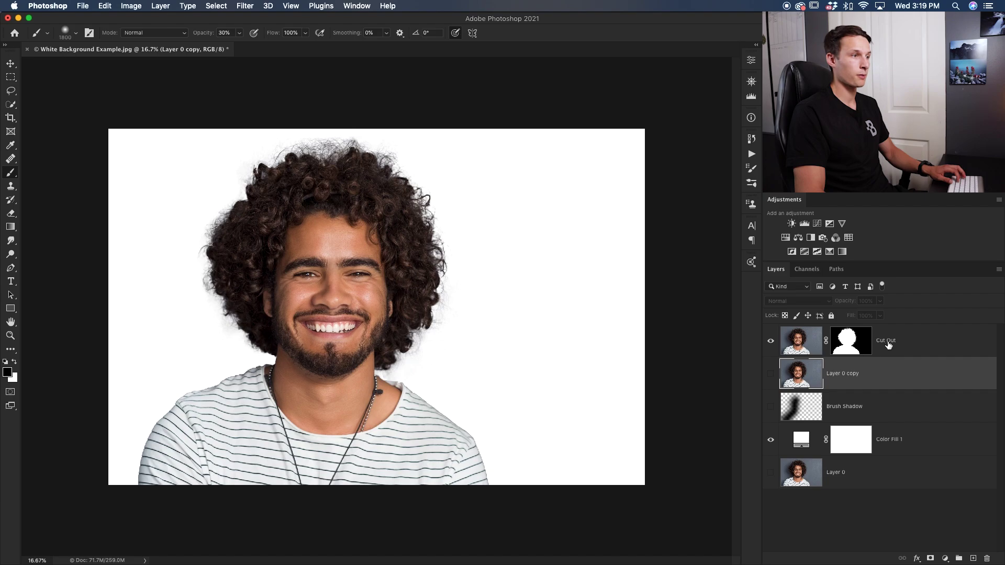
- Rename the copied layer 'SHADOW' and make it visible
{"action": "double_click", "coordinate": [840, 374]}
{"action": "type", "text": "SHADOW"}
{"action": "key", "text": "Return"}
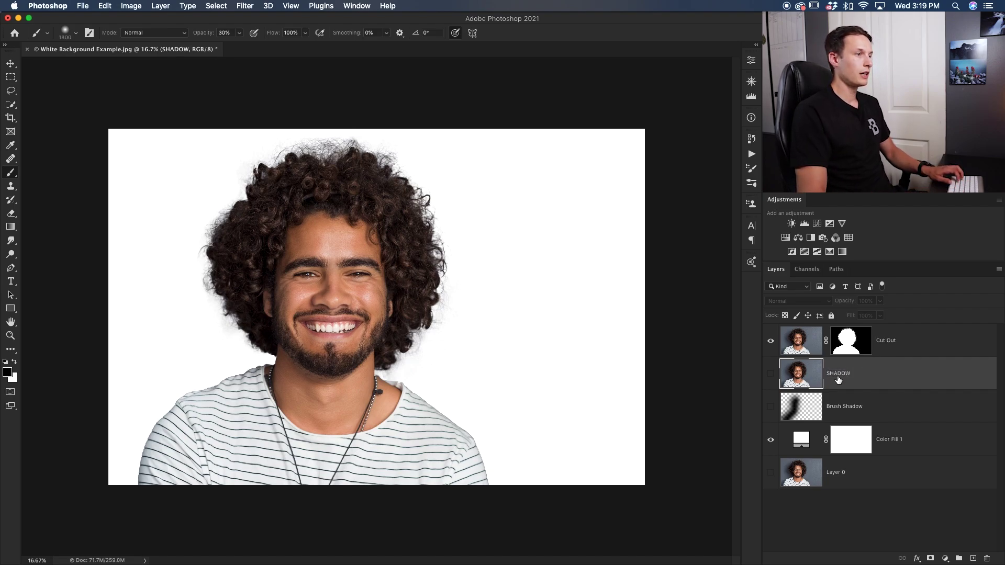
{"action": "left_click", "coordinate": [769, 374]}
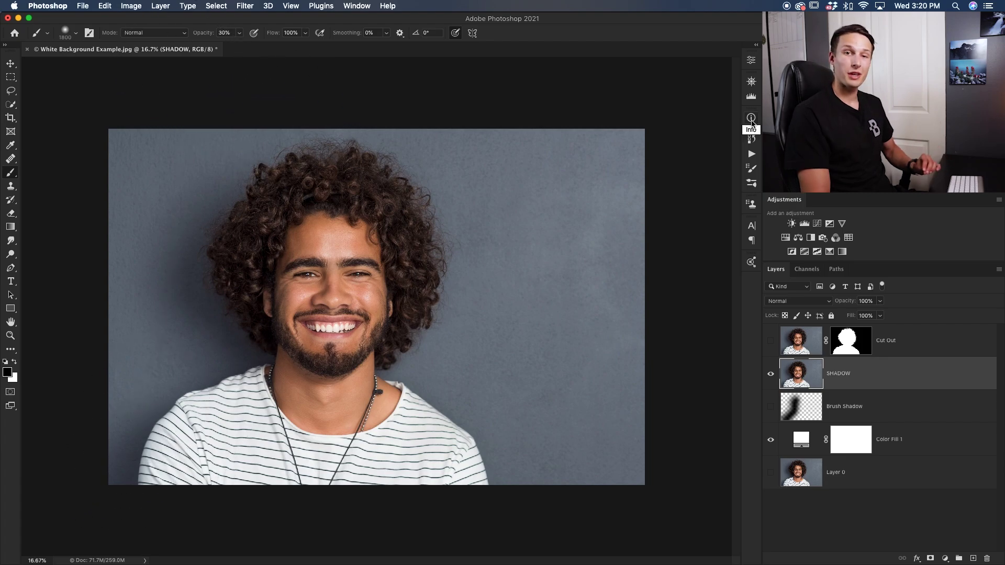
- Apply Image > Adjustments > Desaturate to the SHADOW layer
{"action": "left_click", "coordinate": [130, 9]}
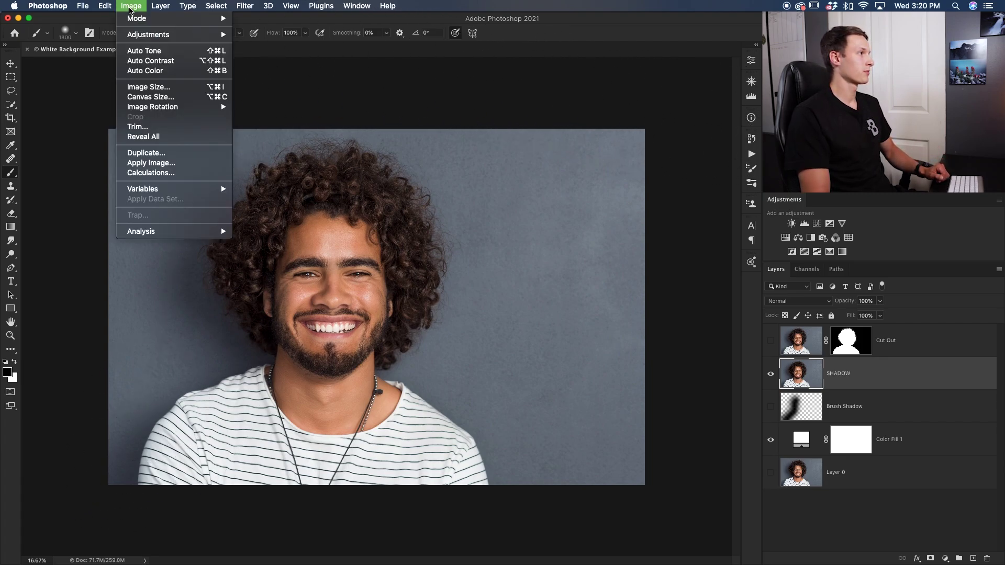
{"action": "mouse_move", "coordinate": [138, 34]}
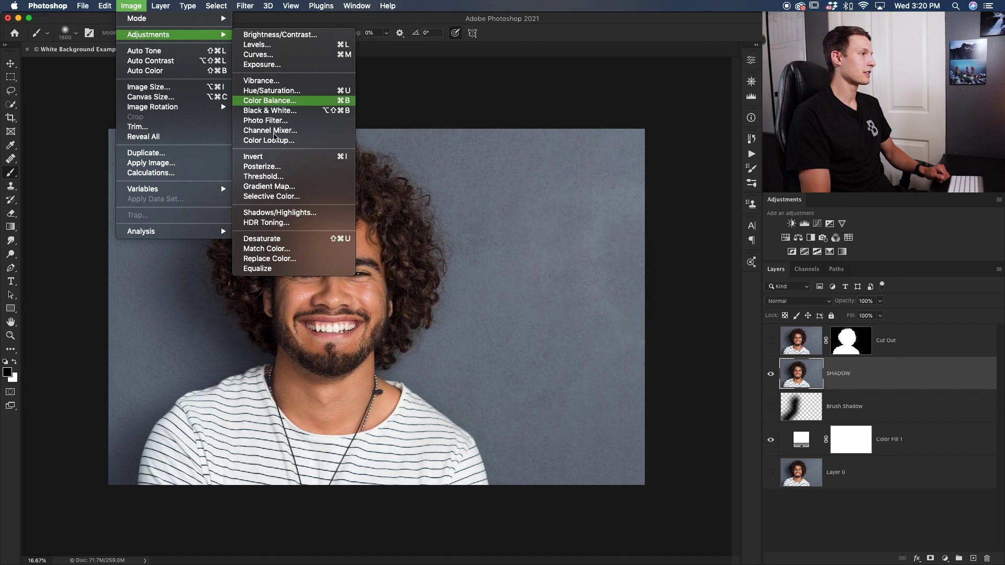
{"action": "left_click", "coordinate": [319, 241]}
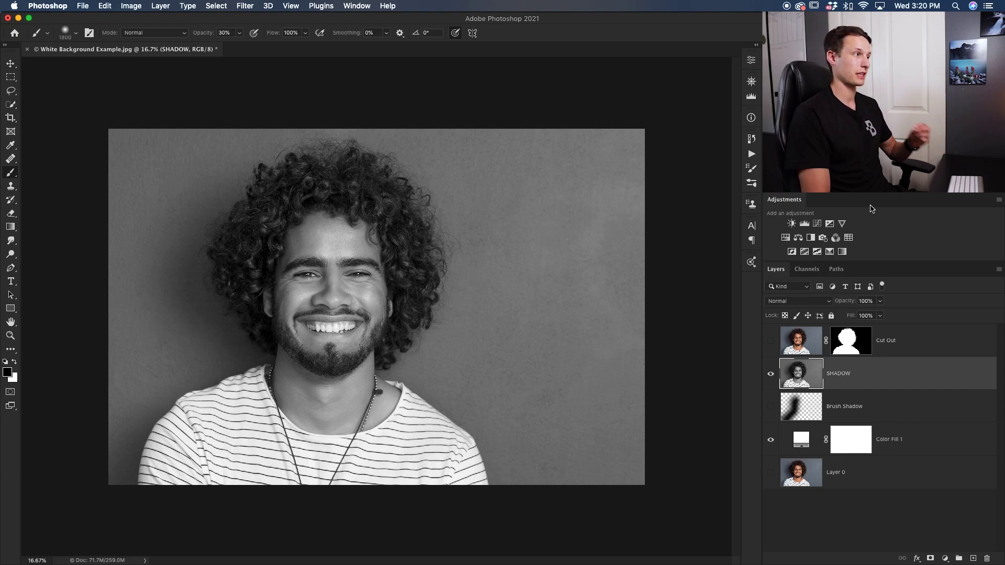
- Add a Levels adjustment with input levels 39/1.00/106, clipped to SHADOW
{"action": "left_click", "coordinate": [805, 225]}
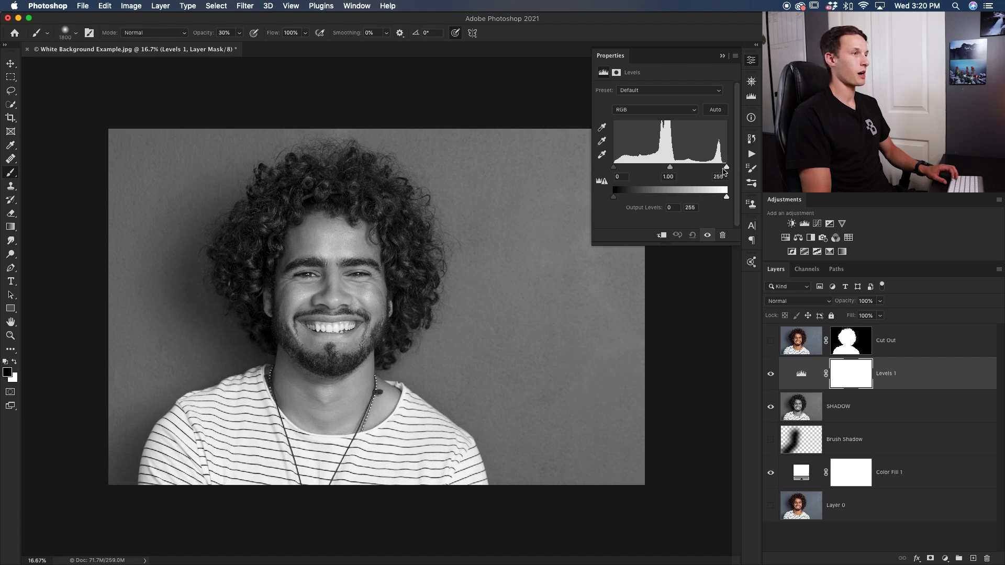
{"action": "left_click_drag", "start_coordinate": [726, 169], "coordinate": [658, 170]}
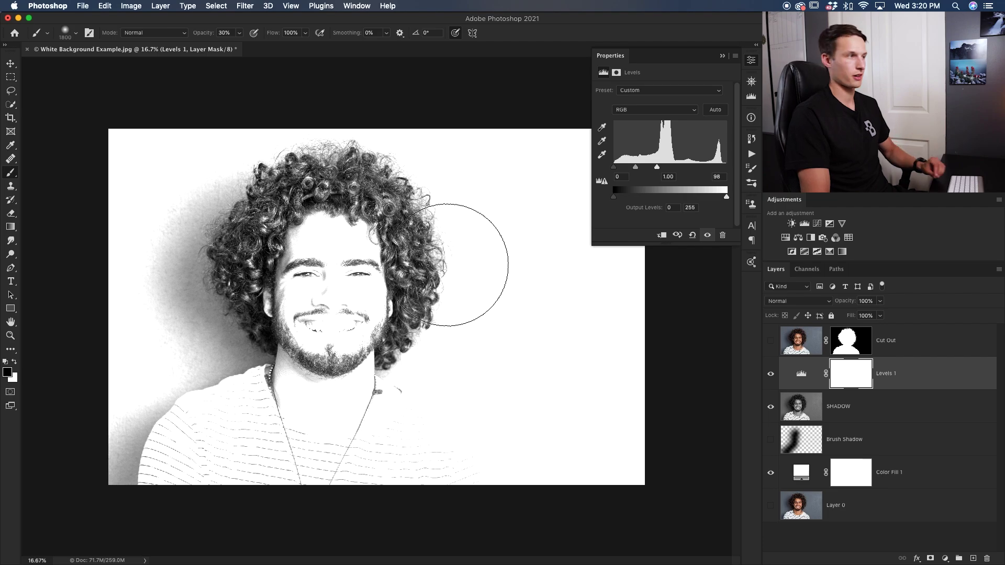
{"action": "left_click_drag", "start_coordinate": [658, 168], "coordinate": [669, 171]}
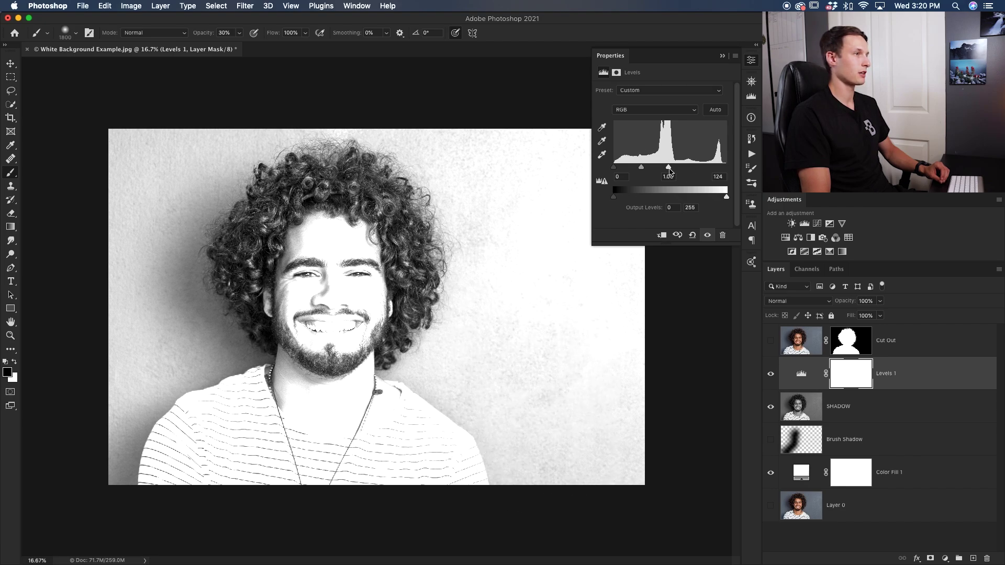
{"action": "left_click_drag", "start_coordinate": [668, 170], "coordinate": [664, 170]}
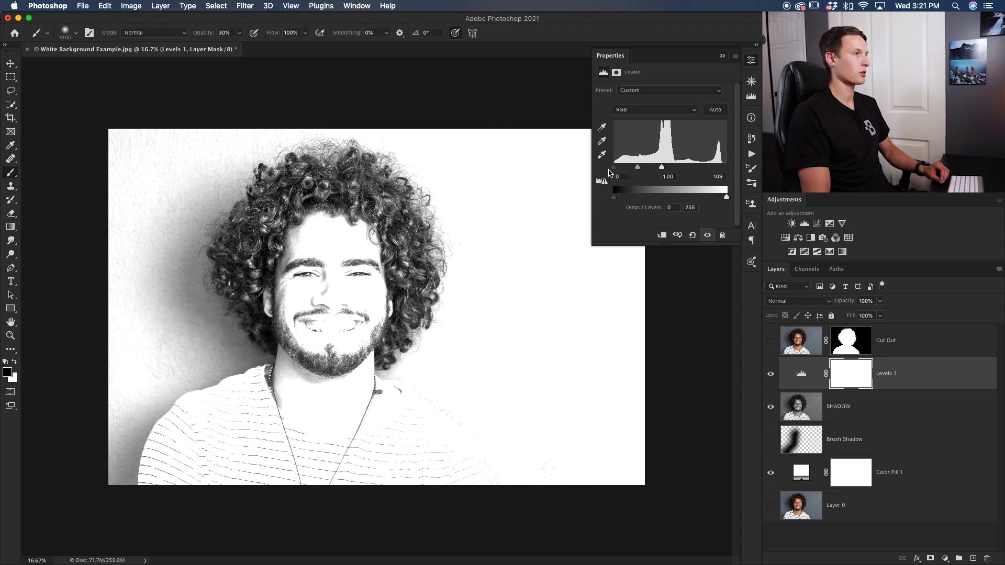
{"action": "left_click_drag", "start_coordinate": [618, 171], "coordinate": [624, 169]}
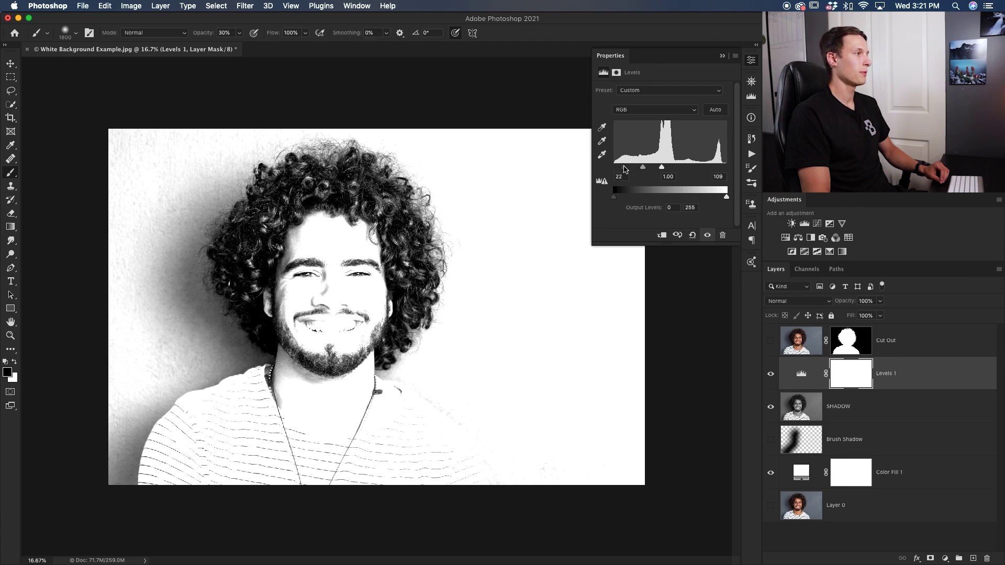
{"action": "left_click_drag", "start_coordinate": [623, 169], "coordinate": [632, 169]}
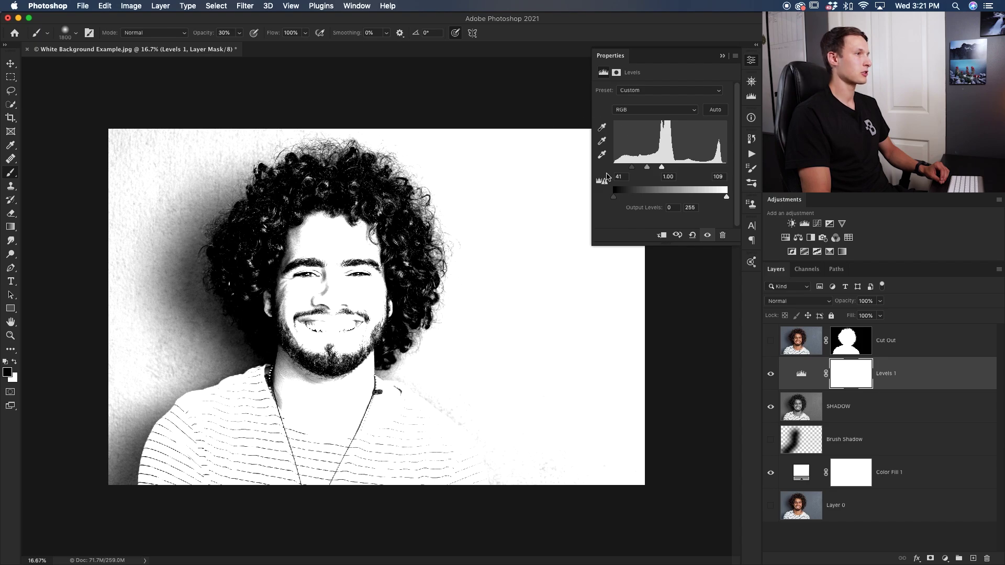
{"action": "left_click_drag", "start_coordinate": [631, 169], "coordinate": [624, 169]}
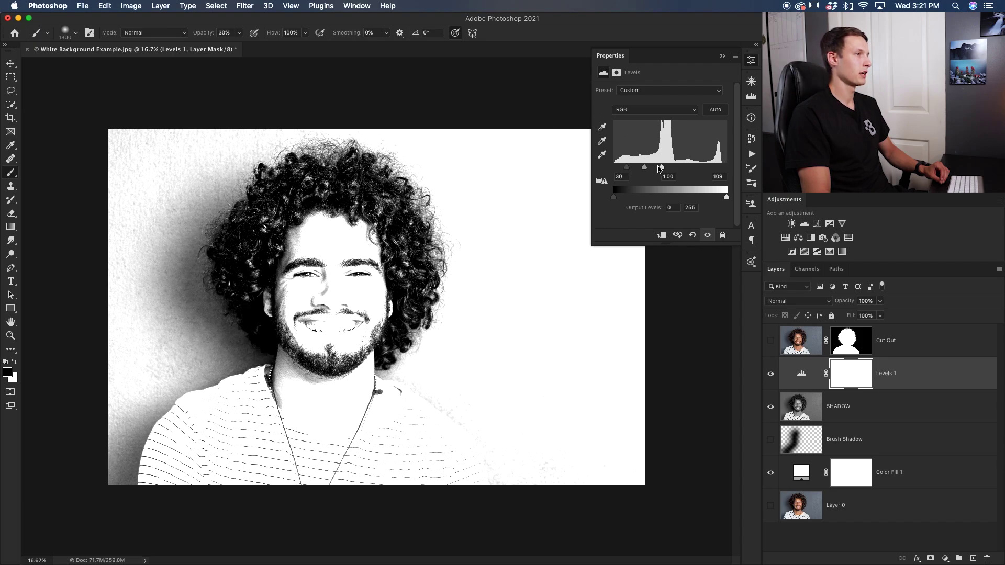
{"action": "left_click_drag", "start_coordinate": [661, 169], "coordinate": [629, 169]}
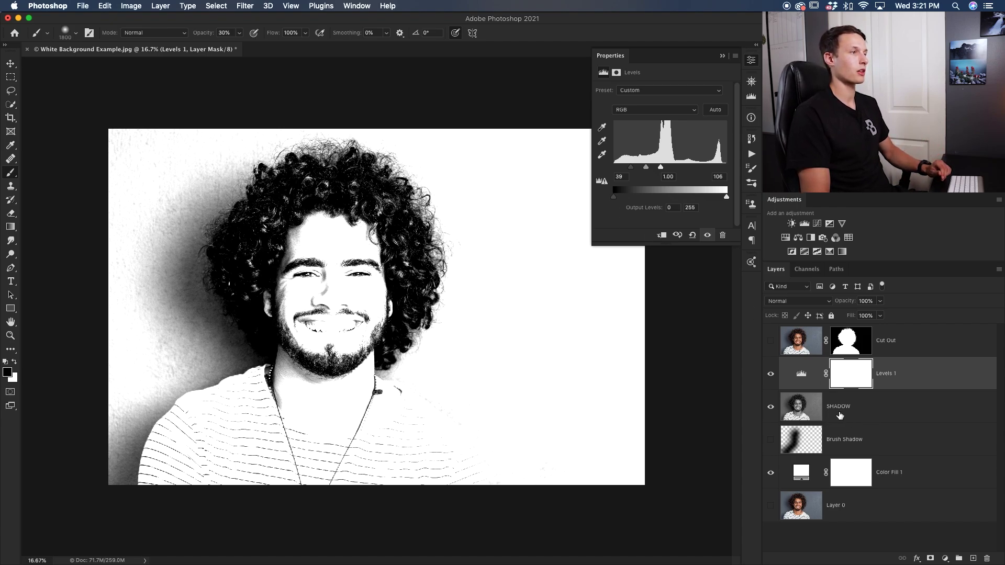
{"action": "left_click", "coordinate": [662, 236]}
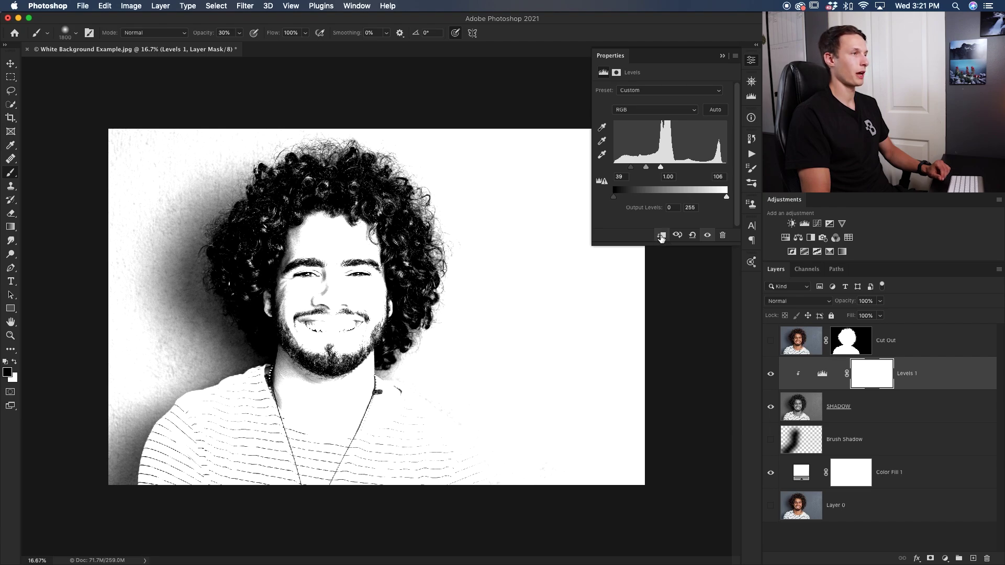
{"action": "left_click", "coordinate": [337, 314]}
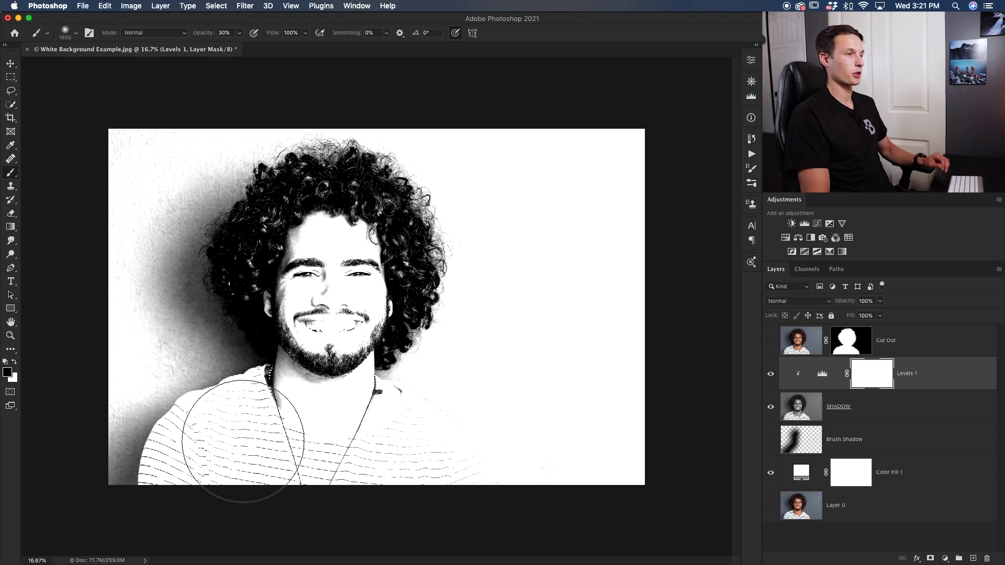
- Blur the SHADOW layer with a 26.1-pixel Gaussian Blur
{"action": "left_click", "coordinate": [880, 413]}
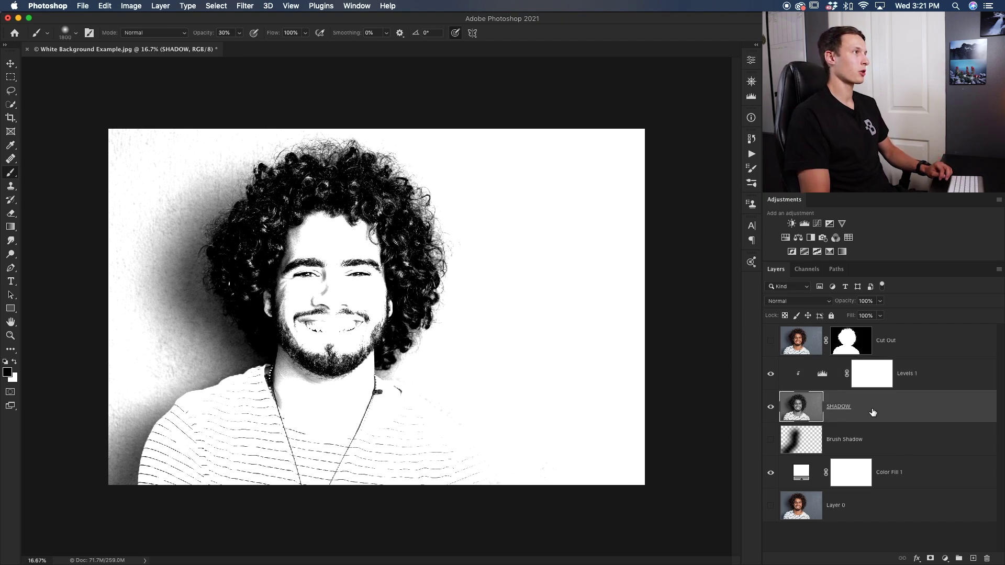
{"action": "left_click", "coordinate": [243, 7]}
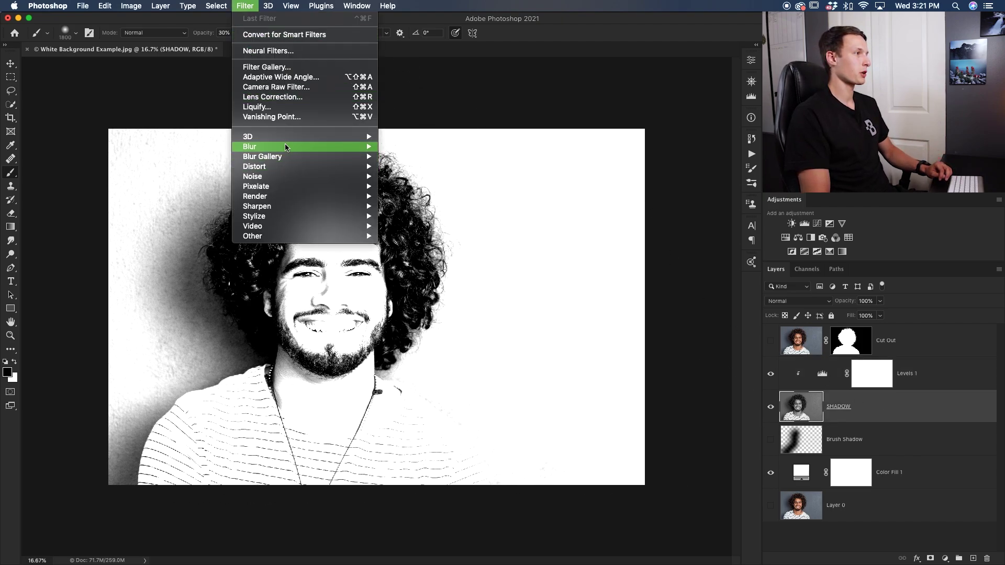
{"action": "mouse_move", "coordinate": [364, 148]}
{"action": "left_click", "coordinate": [432, 187]}
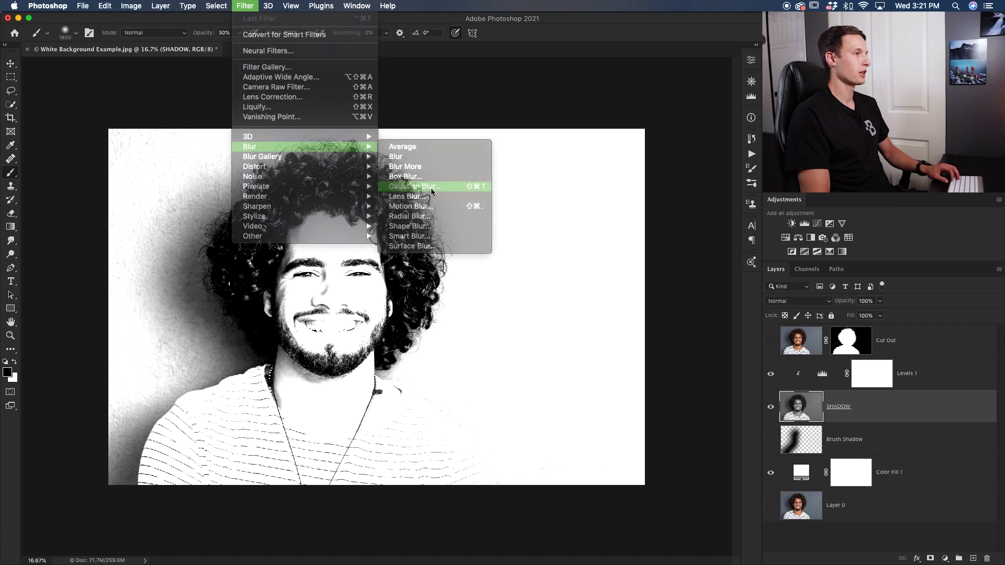
{"action": "left_click_drag", "start_coordinate": [432, 271], "coordinate": [436, 269]}
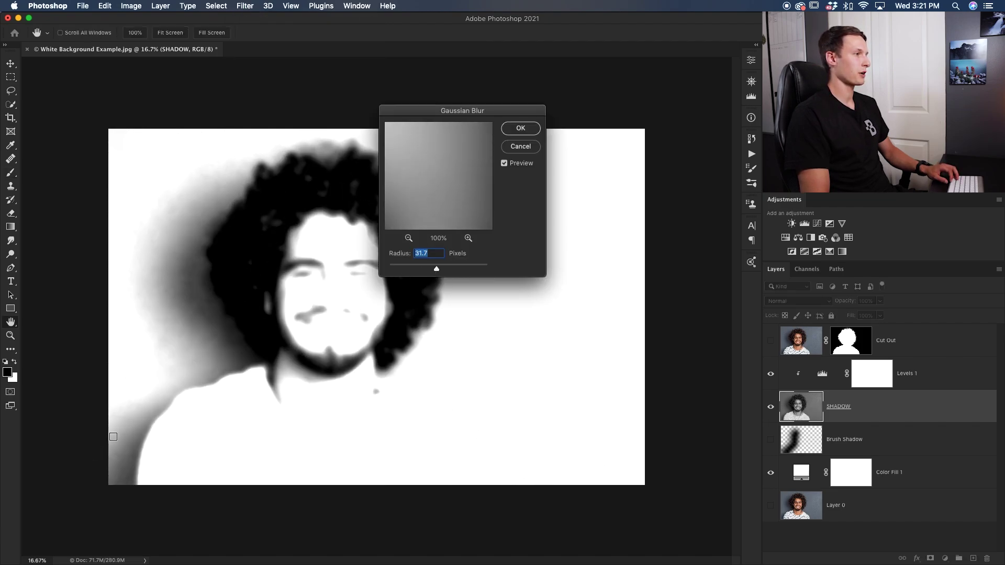
{"action": "left_click_drag", "start_coordinate": [437, 269], "coordinate": [436, 269]}
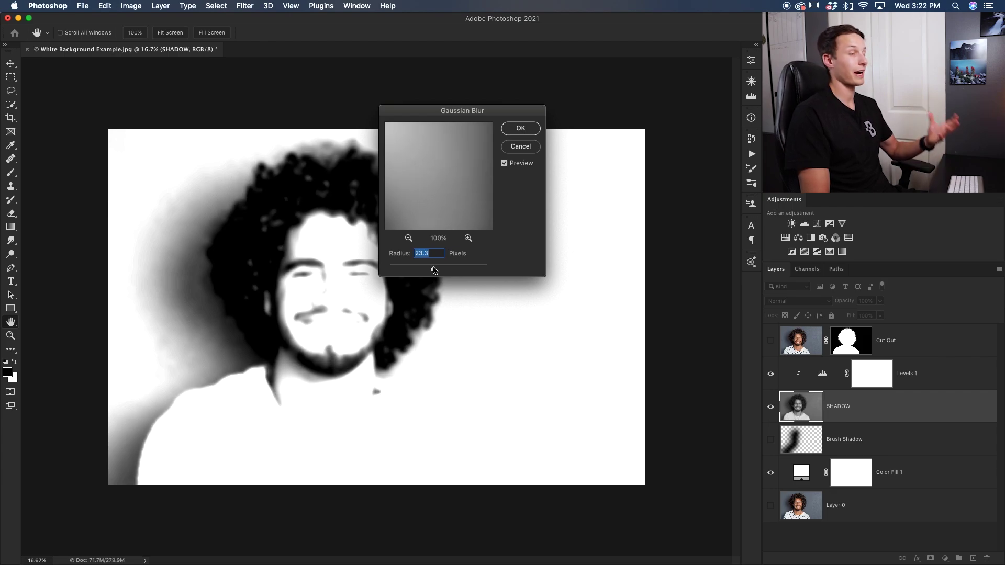
{"action": "left_click_drag", "start_coordinate": [432, 272], "coordinate": [435, 270]}
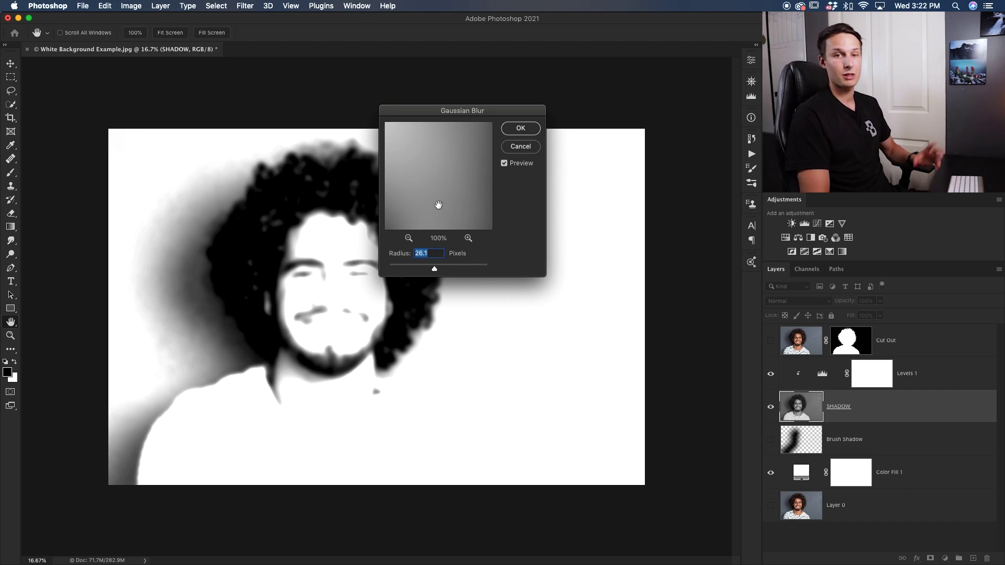
{"action": "left_click", "coordinate": [520, 128]}
{"action": "key", "text": "b"}
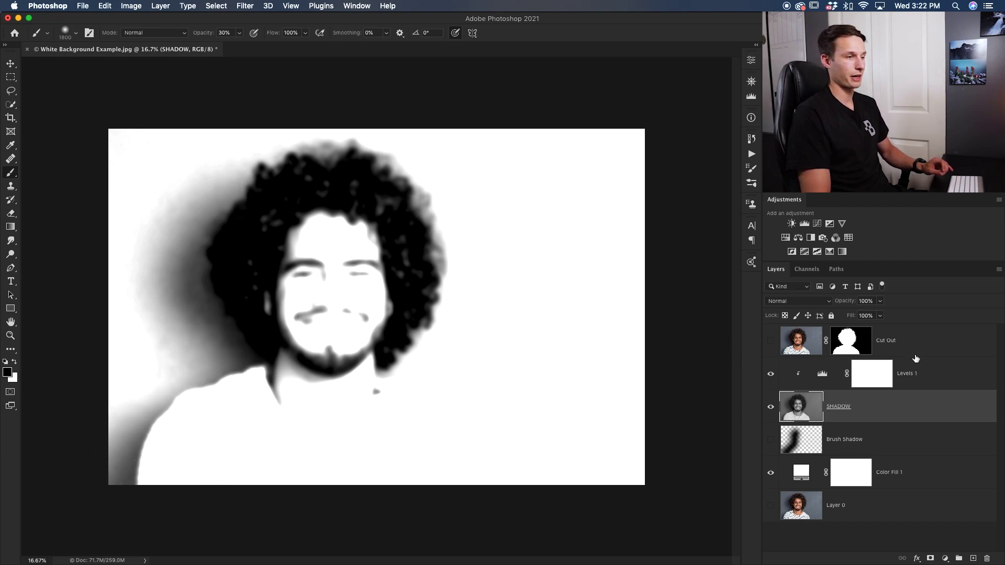
- Add a hide-all mask to SHADOW, show Cut Out again, and switch to white
{"action": "left_click", "coordinate": [930, 559], "text": "alt"}
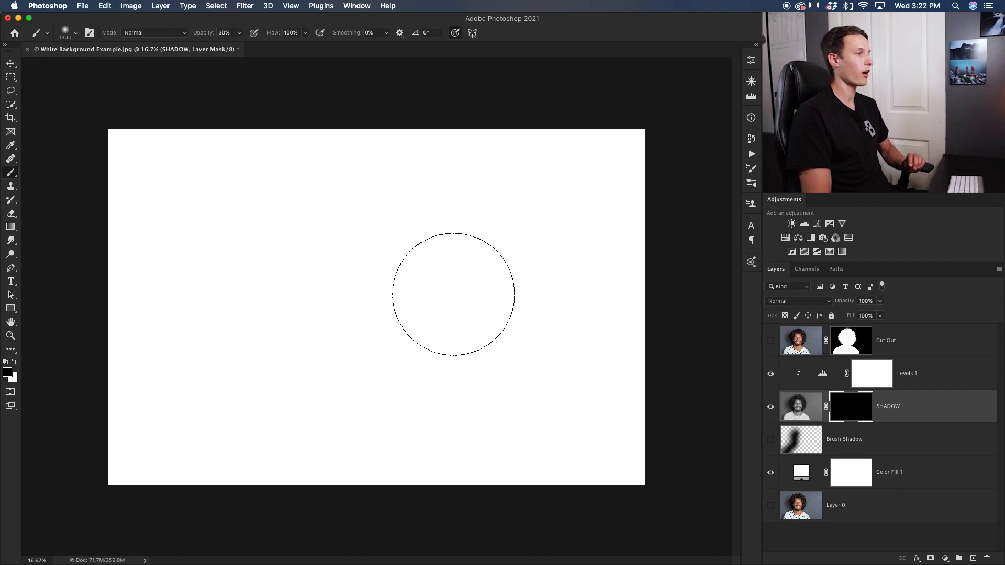
{"action": "left_click", "coordinate": [770, 342]}
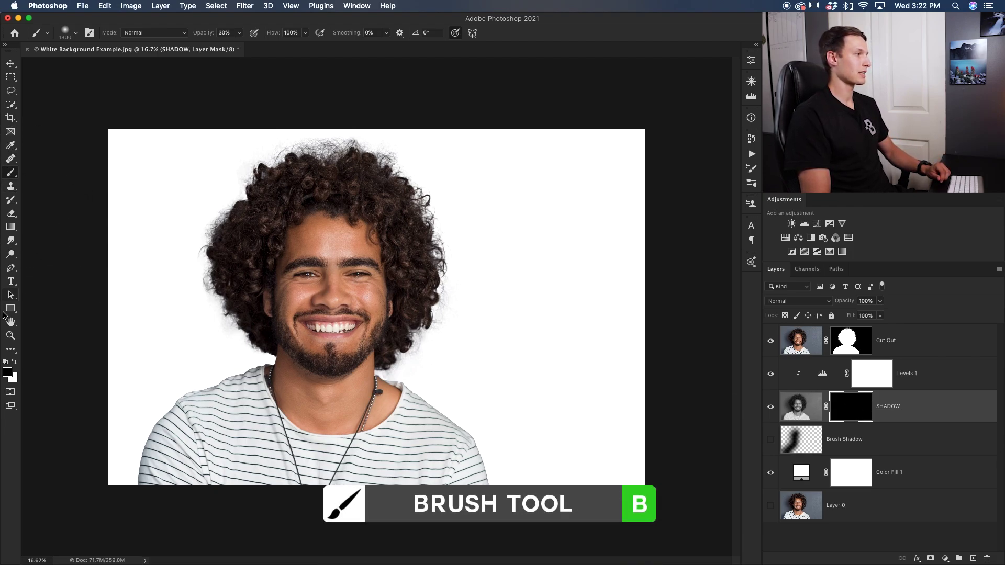
{"action": "left_click", "coordinate": [14, 363]}
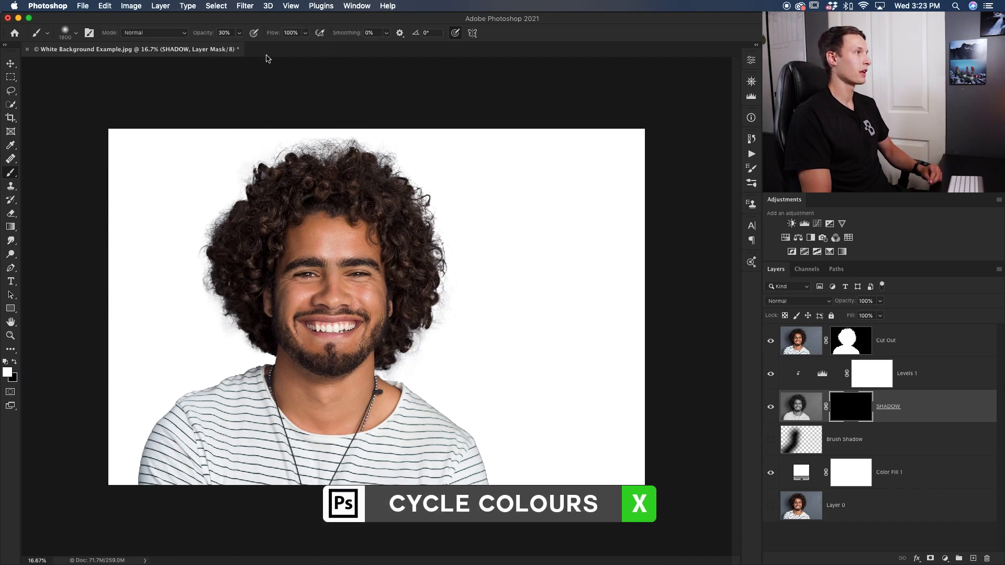
- Paint white on the SHADOW mask at 100% opacity with Soft Round beside the left hair
{"action": "left_click", "coordinate": [239, 33]}
{"action": "left_click_drag", "start_coordinate": [238, 45], "coordinate": [282, 50]}
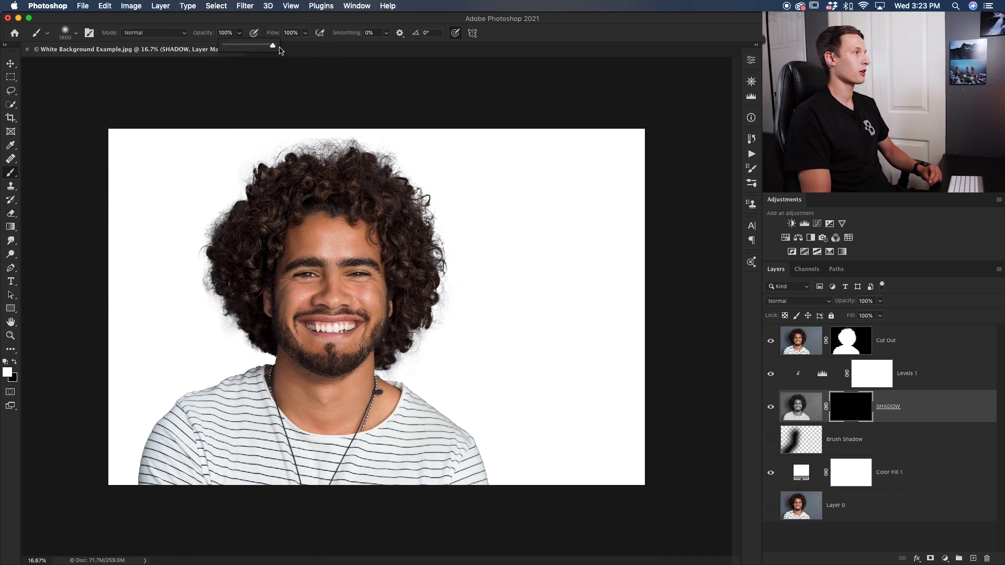
{"action": "left_click", "coordinate": [76, 32]}
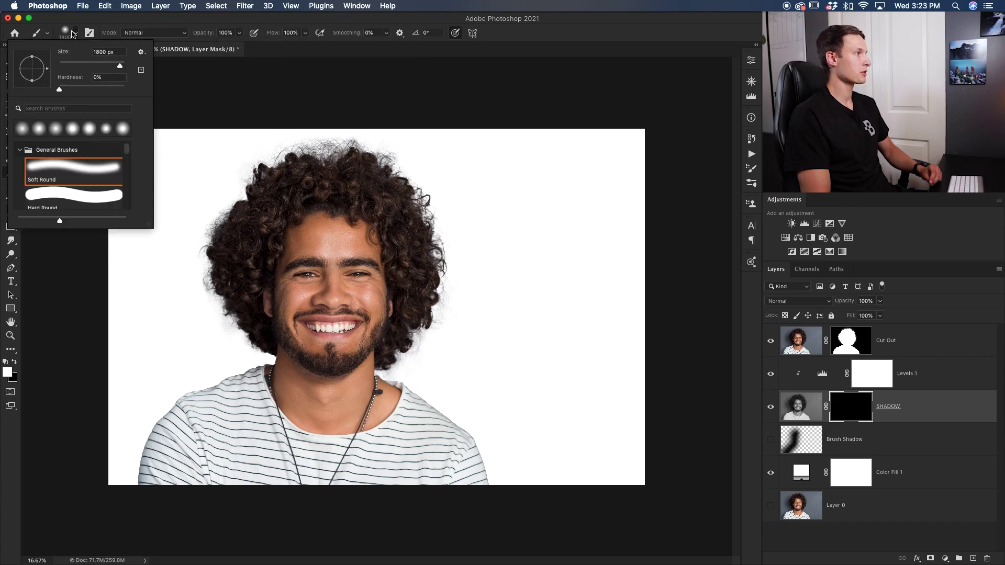
{"action": "left_click", "coordinate": [74, 35]}
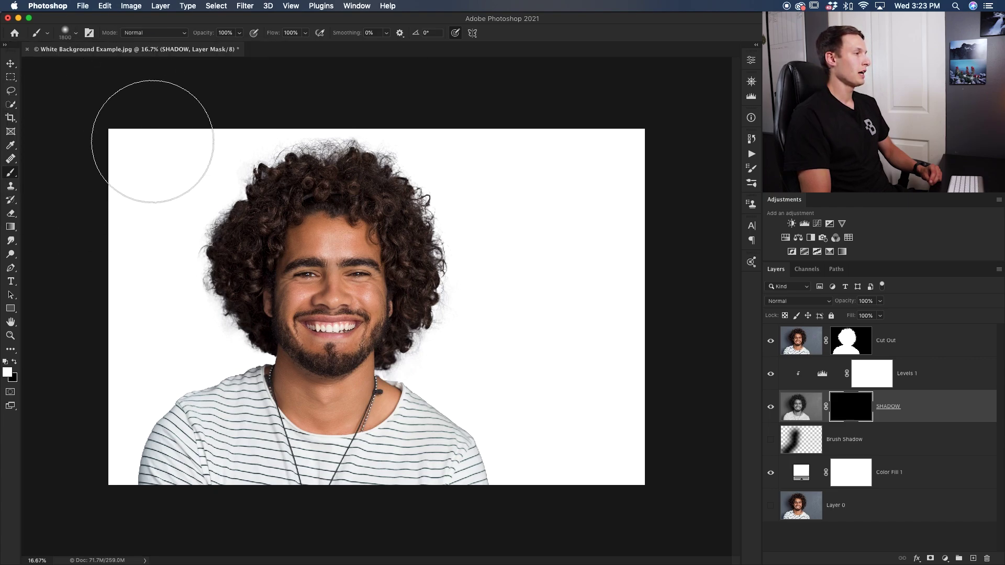
{"action": "mouse_move", "coordinate": [262, 262]}
{"action": "left_mouse_down"}
{"action": "mouse_move", "coordinate": [230, 361]}
{"action": "mouse_move", "coordinate": [141, 472]}
{"action": "mouse_move", "coordinate": [280, 258]}
{"action": "mouse_move", "coordinate": [293, 212]}
{"action": "mouse_move", "coordinate": [322, 202]}
{"action": "mouse_move", "coordinate": [348, 209]}
{"action": "mouse_move", "coordinate": [309, 219]}
{"action": "mouse_move", "coordinate": [265, 254]}
{"action": "mouse_move", "coordinate": [262, 293]}
{"action": "left_mouse_up"}
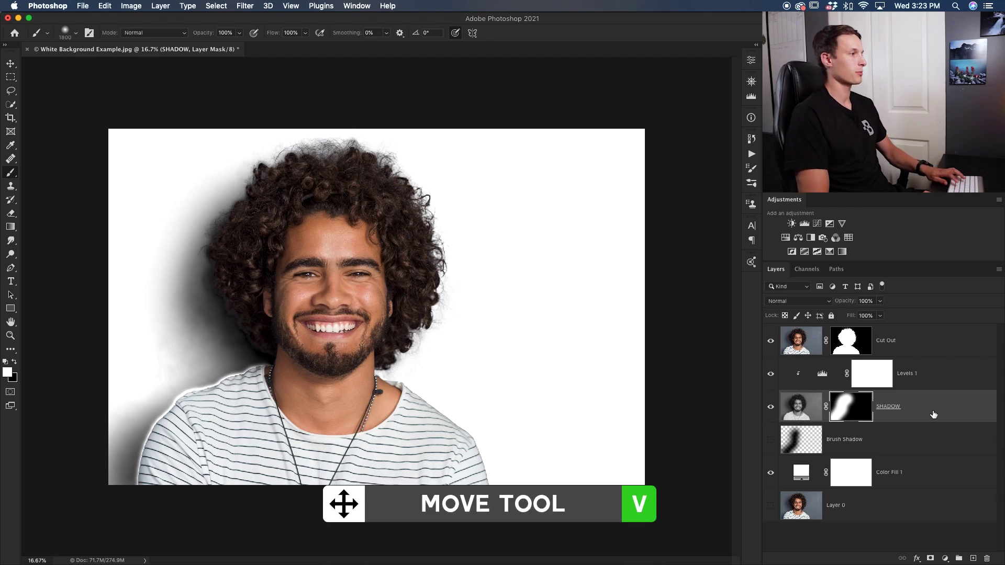
- Nudge the SHADOW layer right with the Move Tool and stretch it toward the left
{"action": "key", "text": "v"}
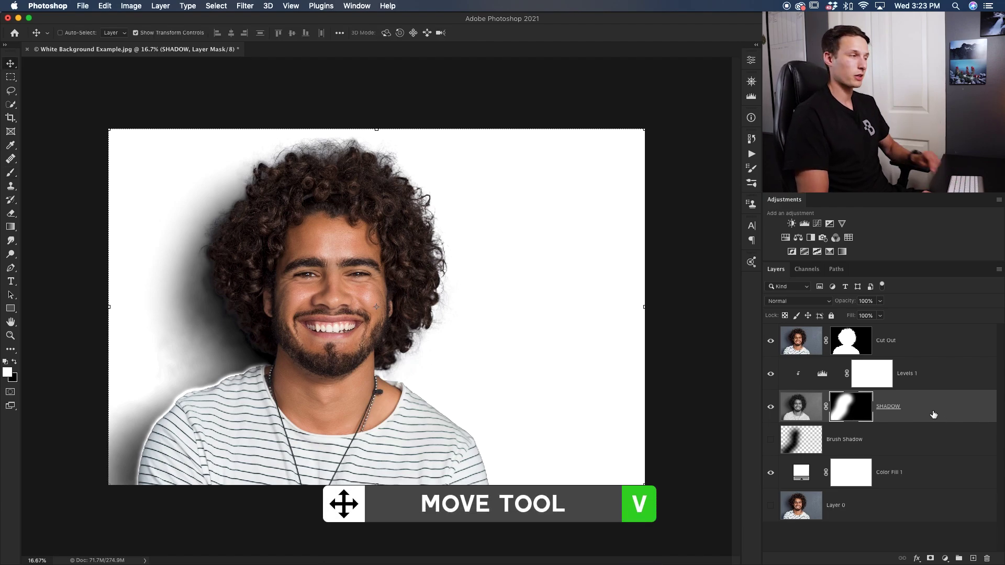
{"action": "key", "text": "shift+Right"}
{"action": "key", "text": "shift+Right"}
{"action": "key", "text": "shift+Right"}
{"action": "key", "text": "shift+Right"}
{"action": "key", "text": "shift+Right"}
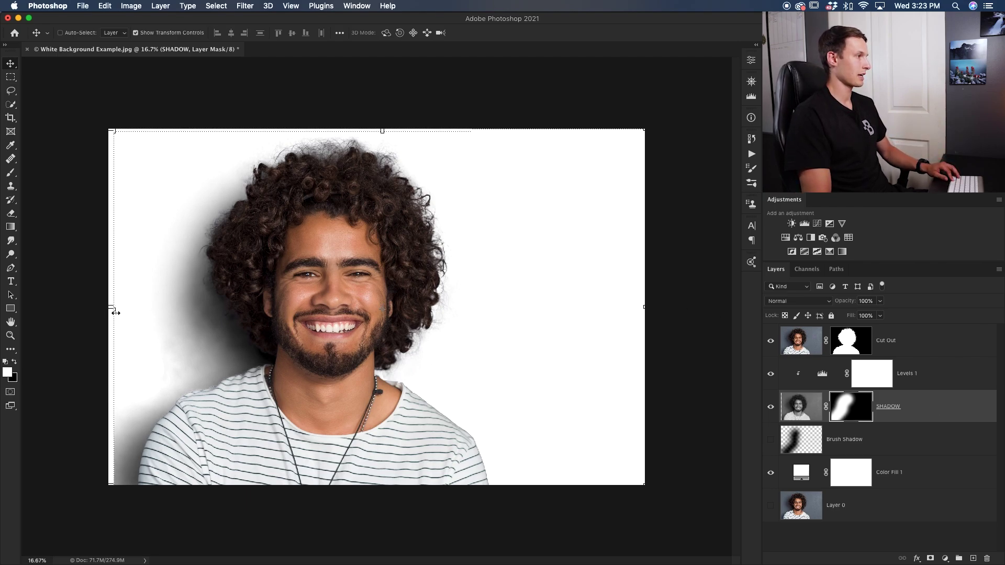
{"action": "left_click_drag", "start_coordinate": [113, 308], "coordinate": [111, 310]}
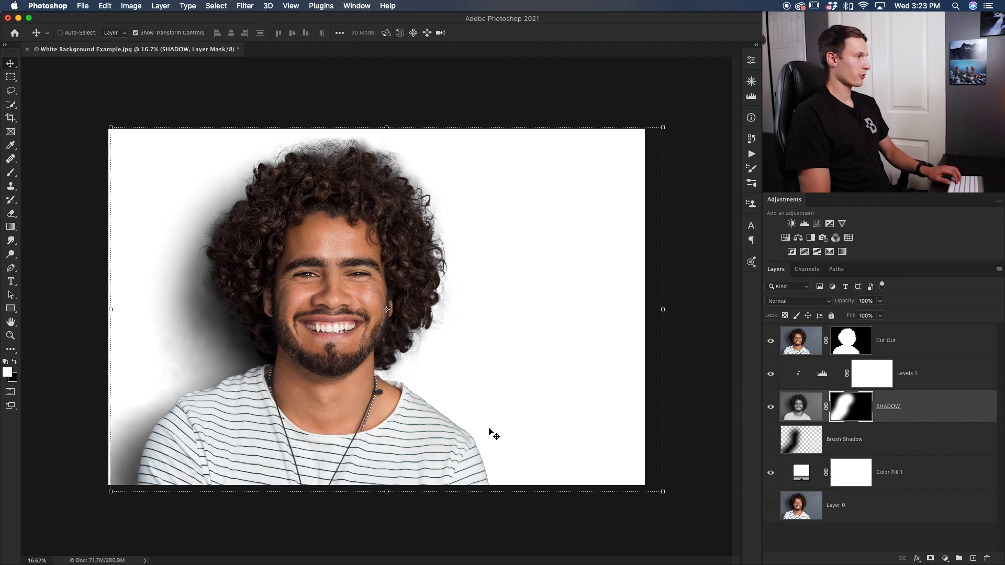
- Paint black on the SHADOW mask over the hair and lower-left edge, then commit the transform
{"action": "key", "text": "d"}
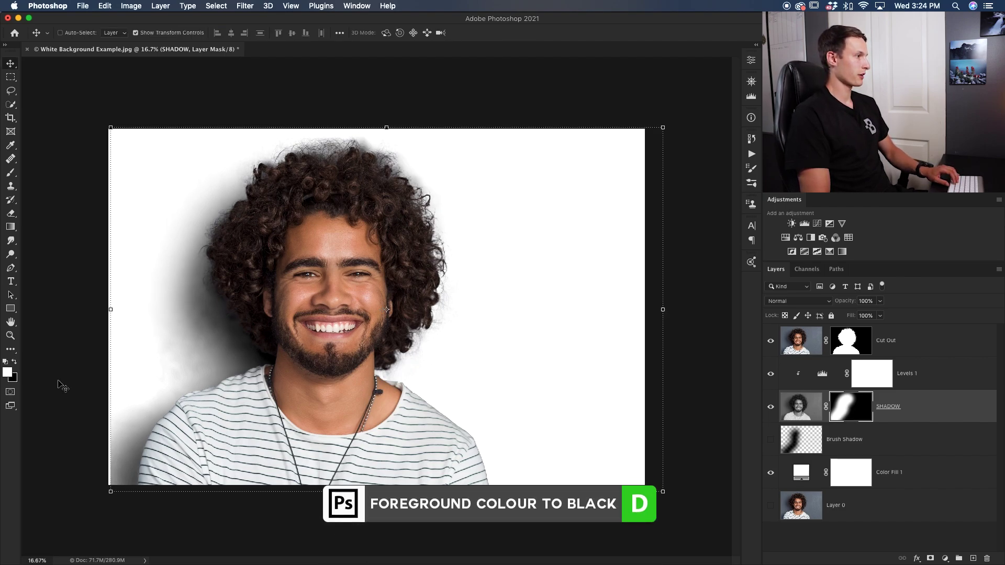
{"action": "key", "text": "x"}
{"action": "key", "text": "b"}
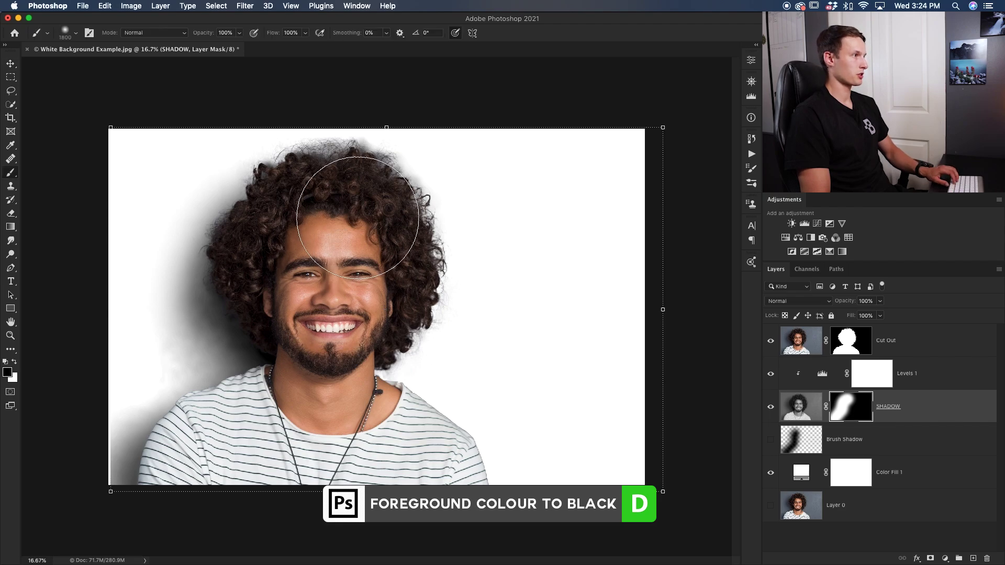
{"action": "mouse_move", "coordinate": [390, 201]}
{"action": "left_mouse_down"}
{"action": "mouse_move", "coordinate": [400, 202]}
{"action": "mouse_move", "coordinate": [366, 180]}
{"action": "mouse_move", "coordinate": [347, 190]}
{"action": "left_mouse_up"}
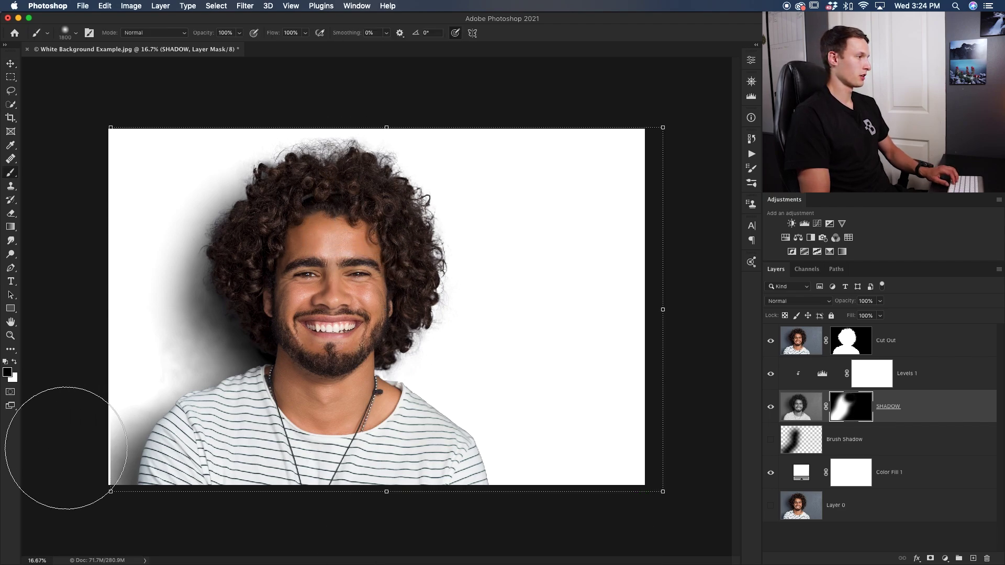
{"action": "mouse_move", "coordinate": [55, 449]}
{"action": "left_mouse_down"}
{"action": "mouse_move", "coordinate": [46, 468]}
{"action": "mouse_move", "coordinate": [56, 431]}
{"action": "left_mouse_up"}
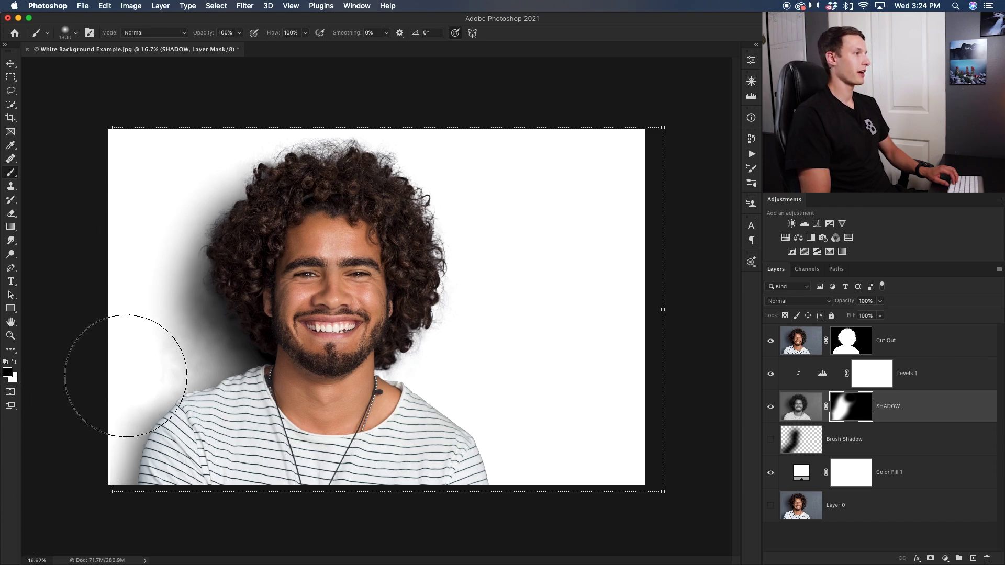
{"action": "key", "text": "super+2"}
{"action": "key", "text": "Return"}
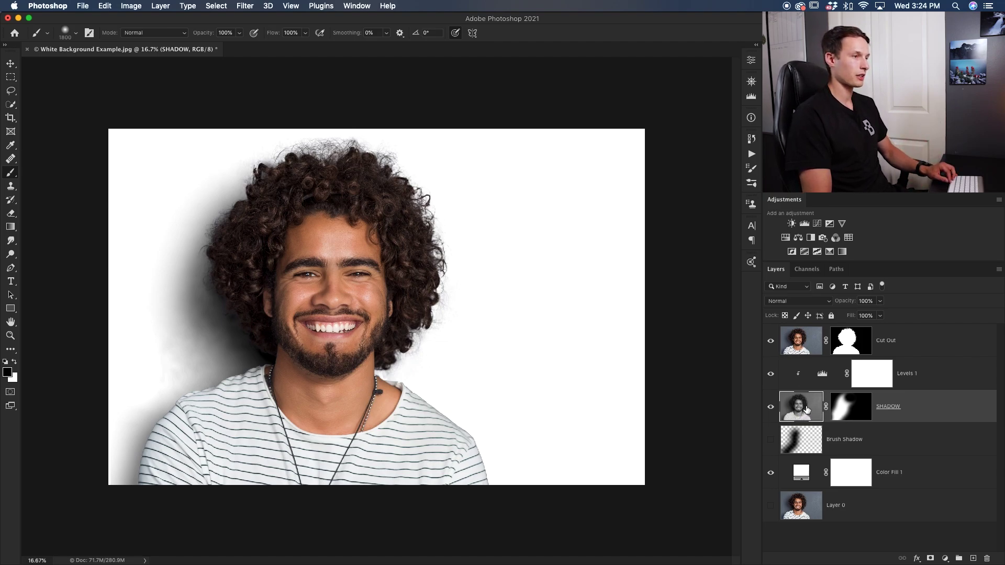
- Apply a Gaussian Blur with a 41.6-pixel radius to the SHADOW layer
{"action": "left_click", "coordinate": [249, 6]}
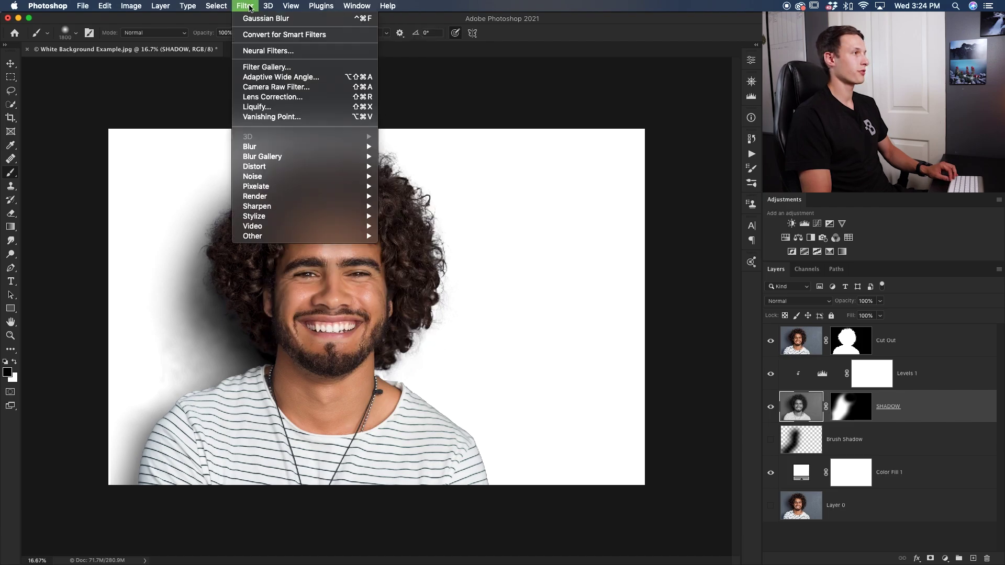
{"action": "mouse_move", "coordinate": [274, 148]}
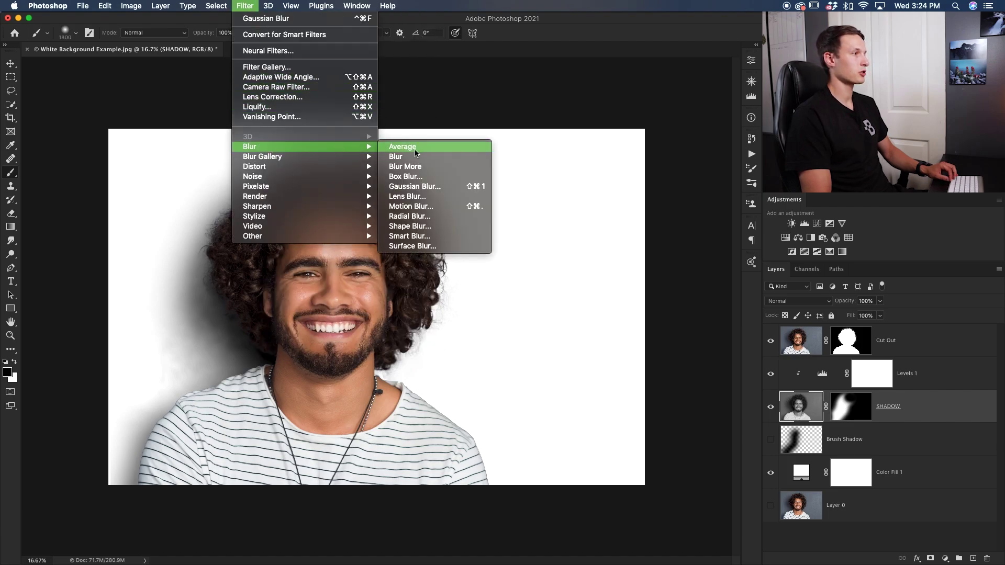
{"action": "left_click", "coordinate": [420, 187]}
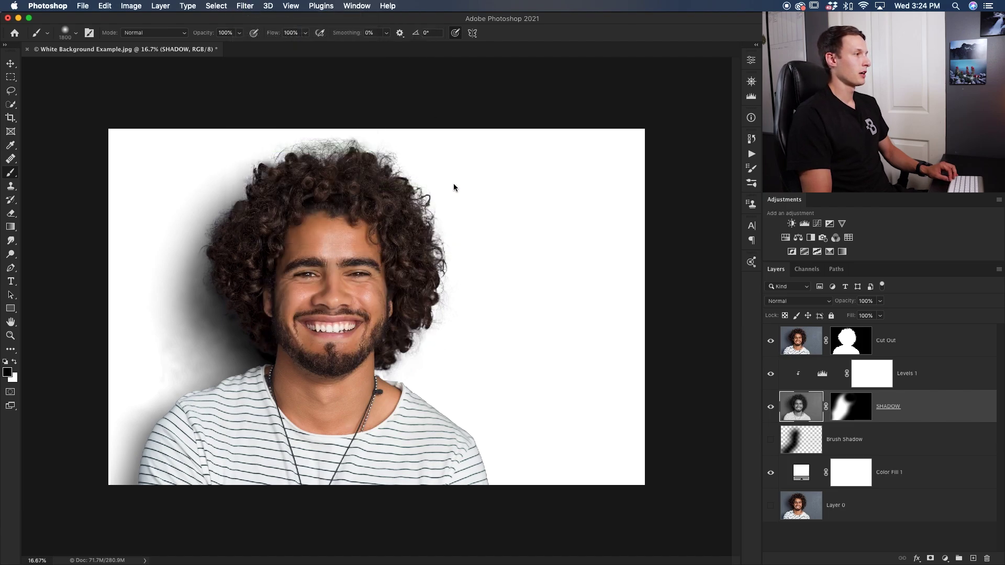
{"action": "left_click_drag", "start_coordinate": [442, 268], "coordinate": [440, 268]}
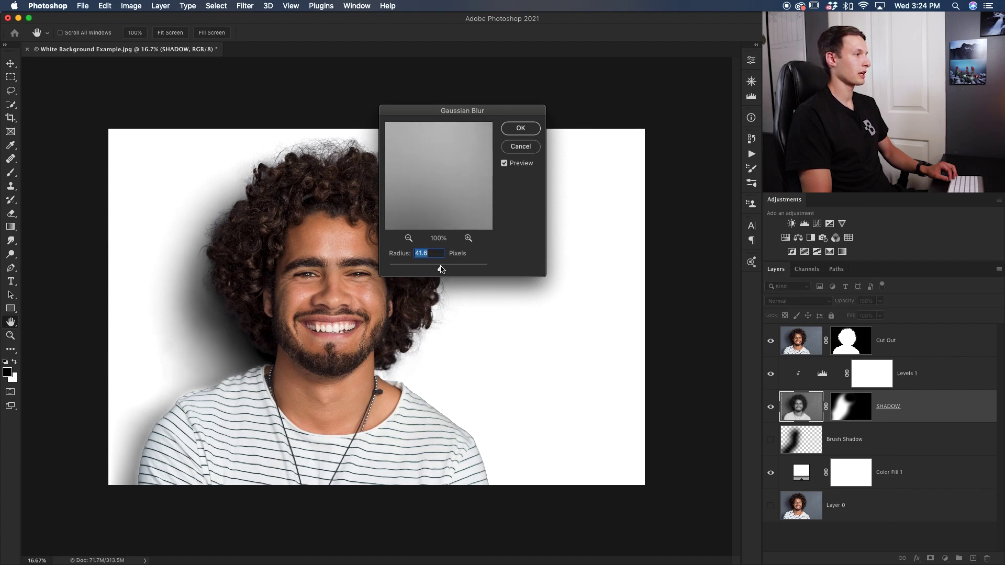
{"action": "left_click", "coordinate": [521, 128]}
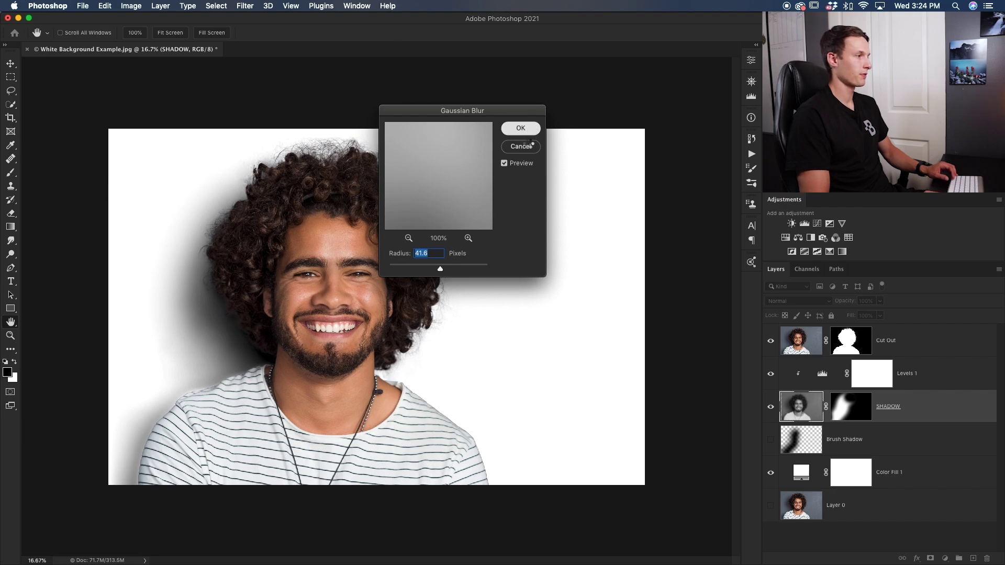
{"action": "key", "text": "b"}
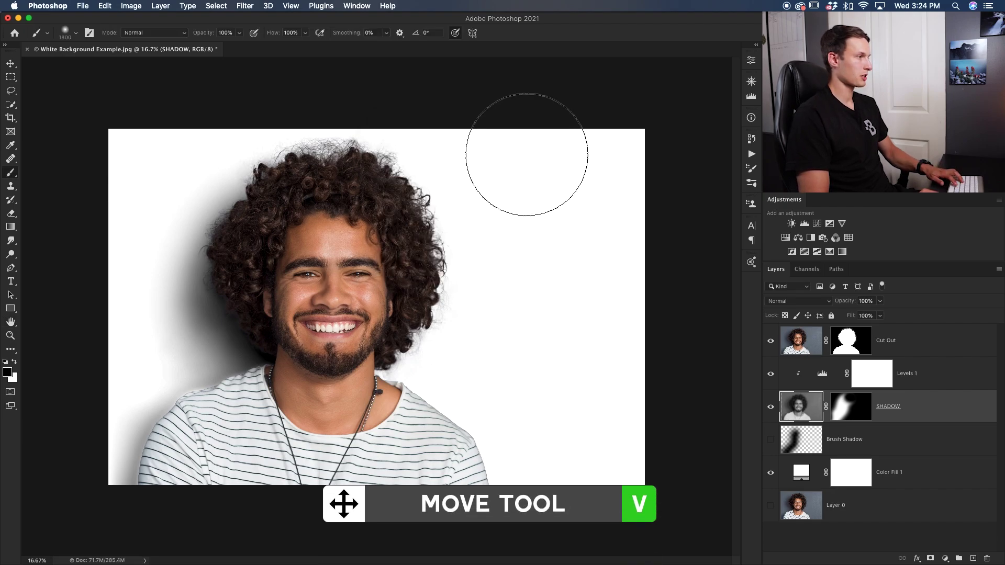
- Toggle SHADOW and Brush Shadow visibility to compare, leave SHADOW visible, and select Cut Out
{"action": "key", "text": "v"}
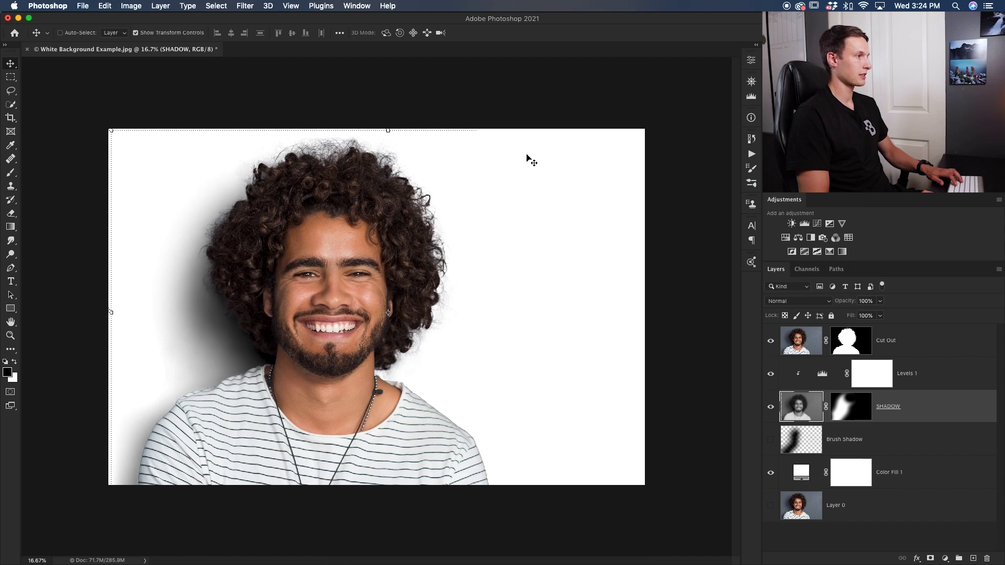
{"action": "key", "text": "b"}
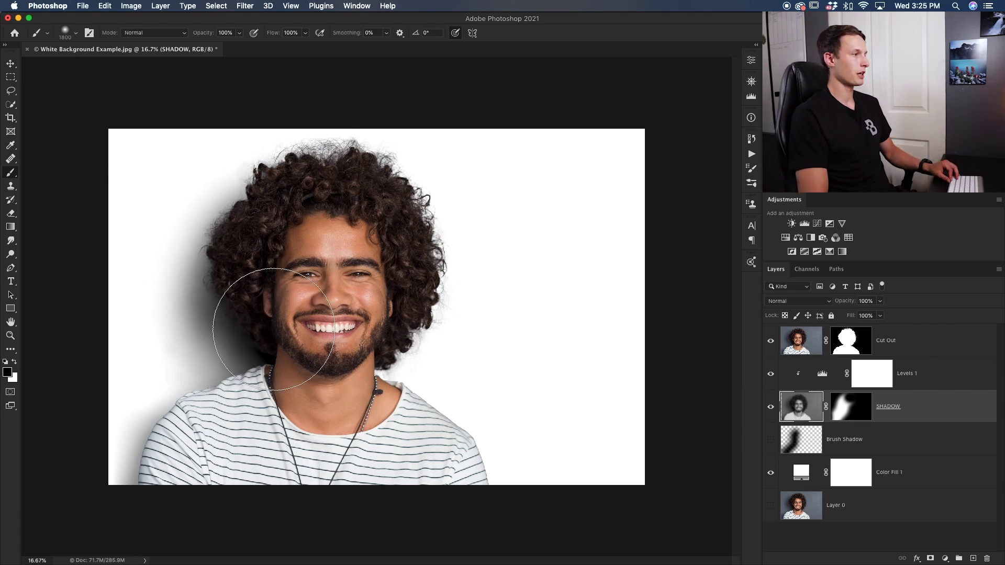
{"action": "left_click", "coordinate": [770, 407]}
{"action": "left_click", "coordinate": [770, 440]}
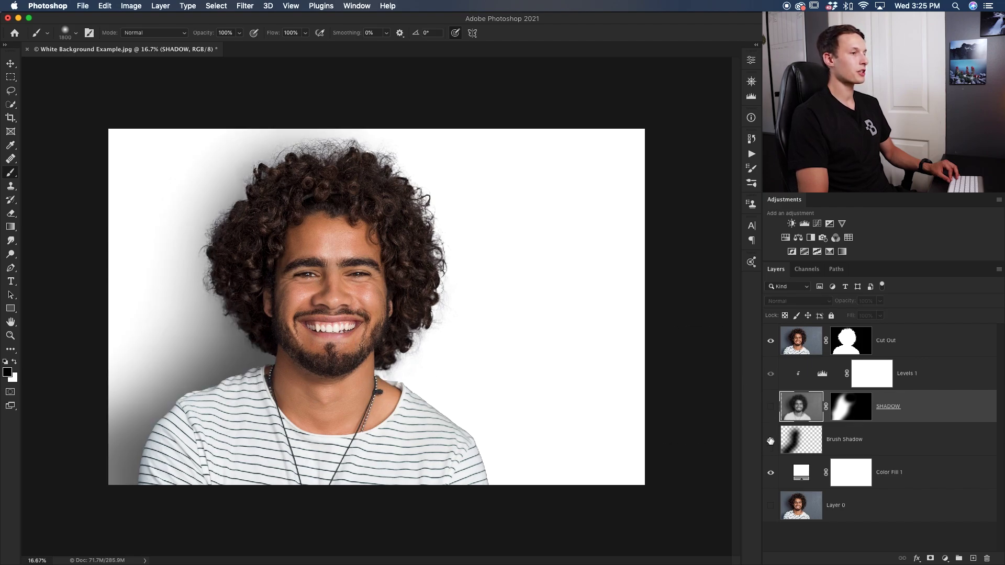
{"action": "left_click", "coordinate": [770, 440]}
{"action": "left_click", "coordinate": [771, 407]}
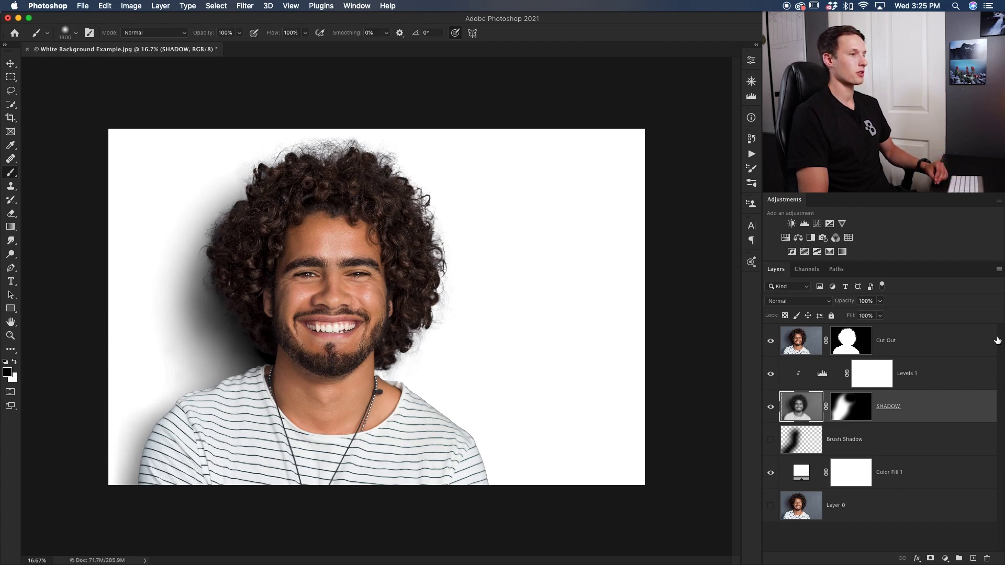
{"action": "left_click", "coordinate": [769, 407]}
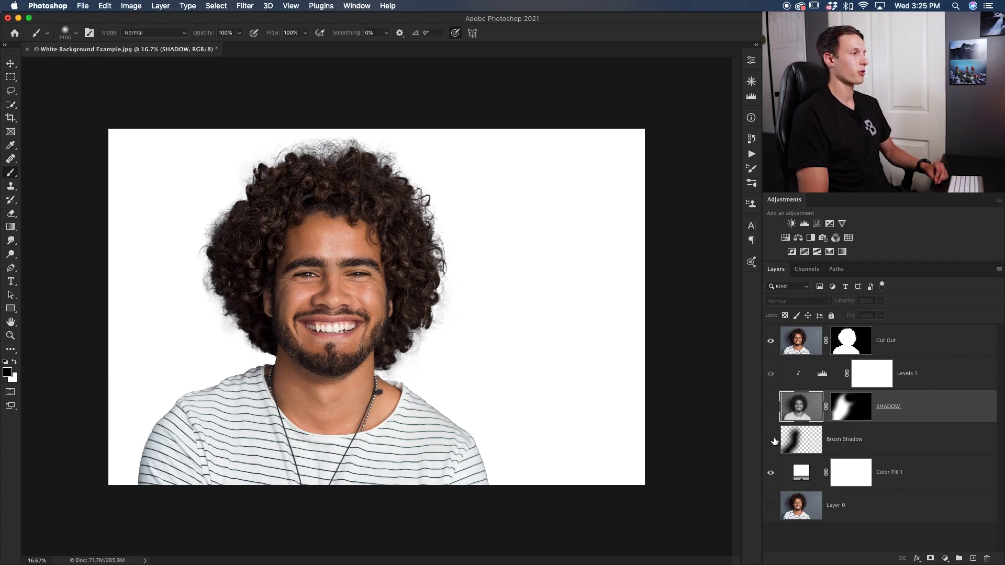
{"action": "left_click", "coordinate": [770, 439]}
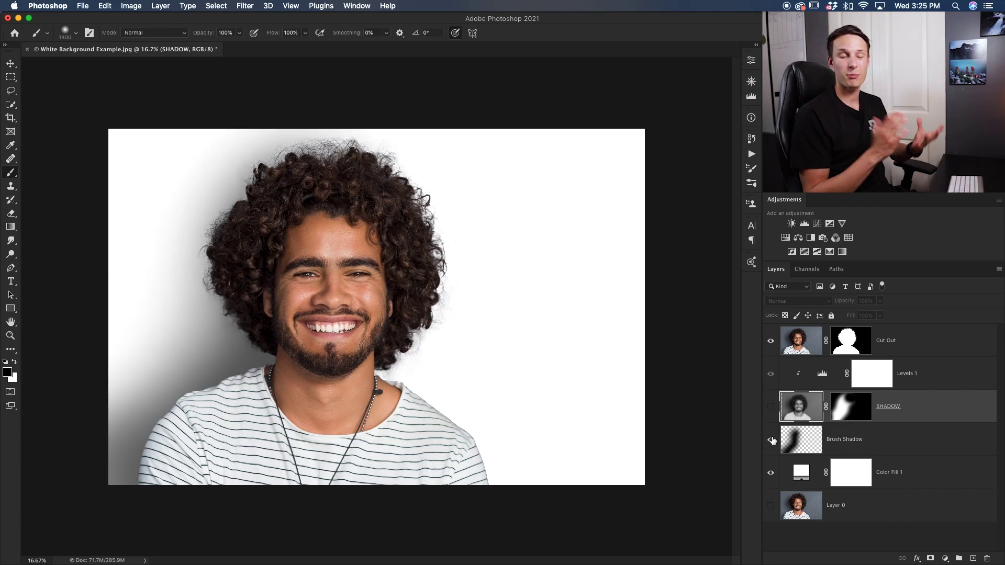
{"action": "left_click", "coordinate": [772, 440]}
{"action": "left_click", "coordinate": [772, 407]}
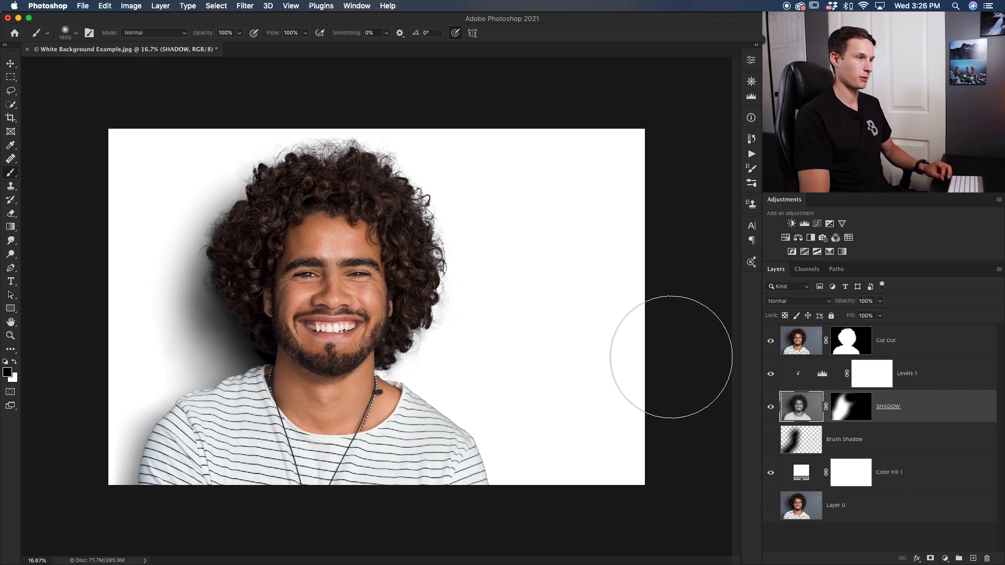
{"action": "left_click", "coordinate": [908, 340]}
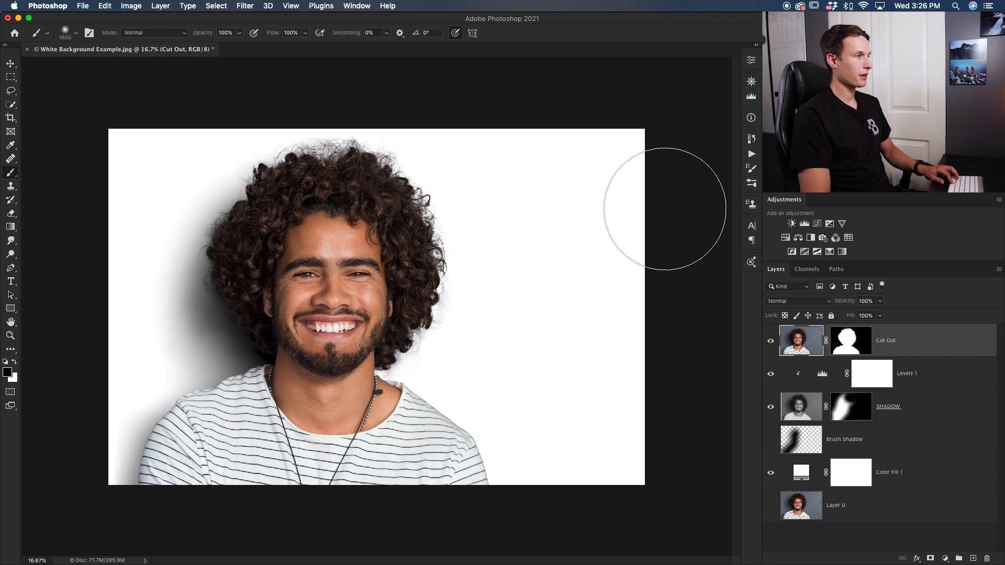
- Create a new Overlay-mode layer named 'Dodge And Burn' filled with Overlay-neutral 50% gray
{"action": "key", "text": "super+shift+n"}
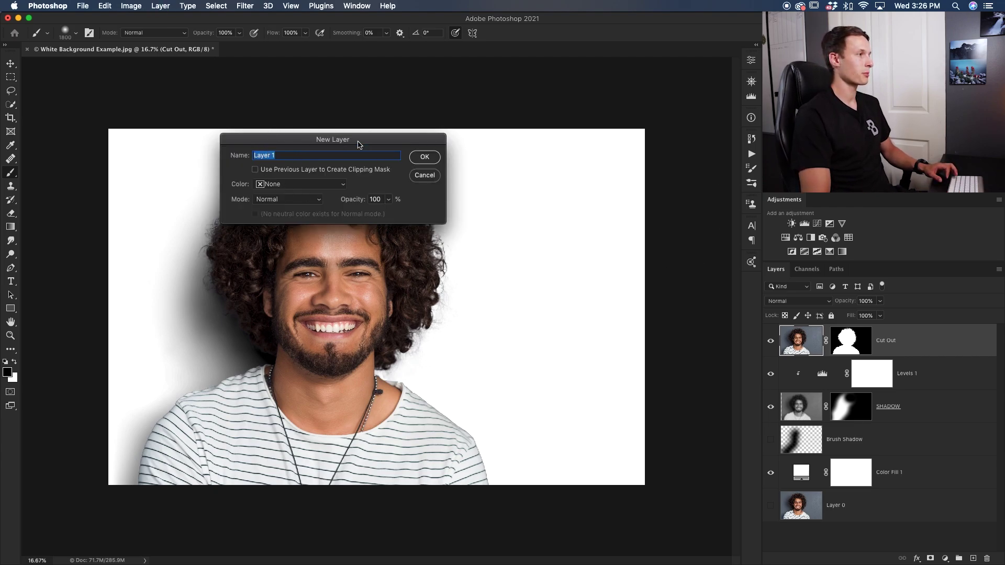
{"action": "left_click", "coordinate": [272, 203]}
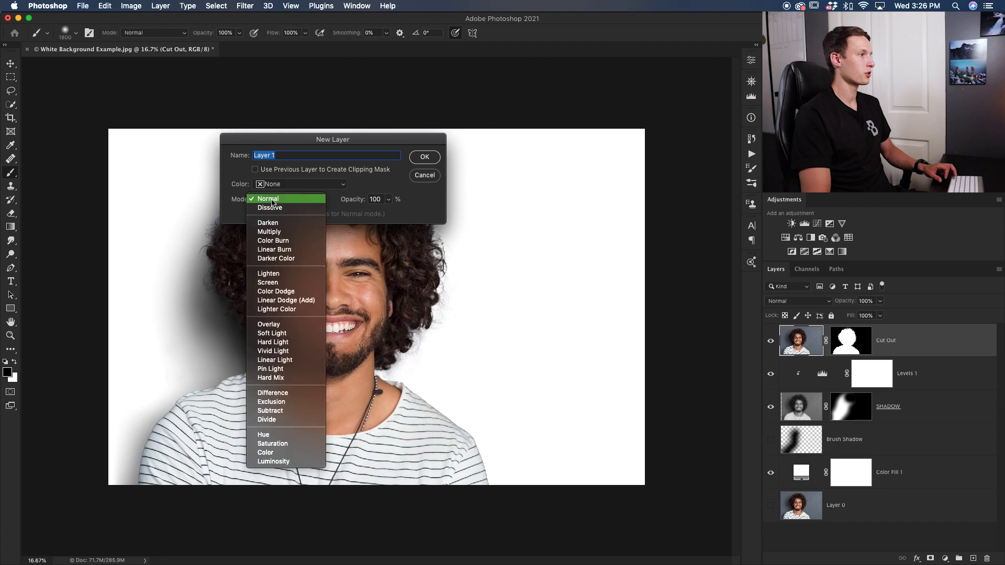
{"action": "left_click", "coordinate": [285, 328]}
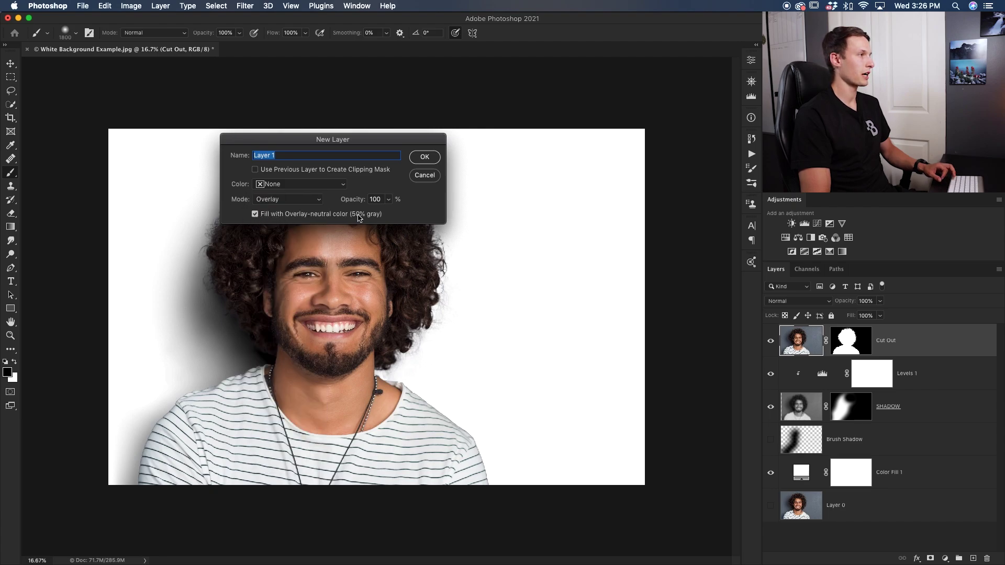
{"action": "type", "text": "D"}
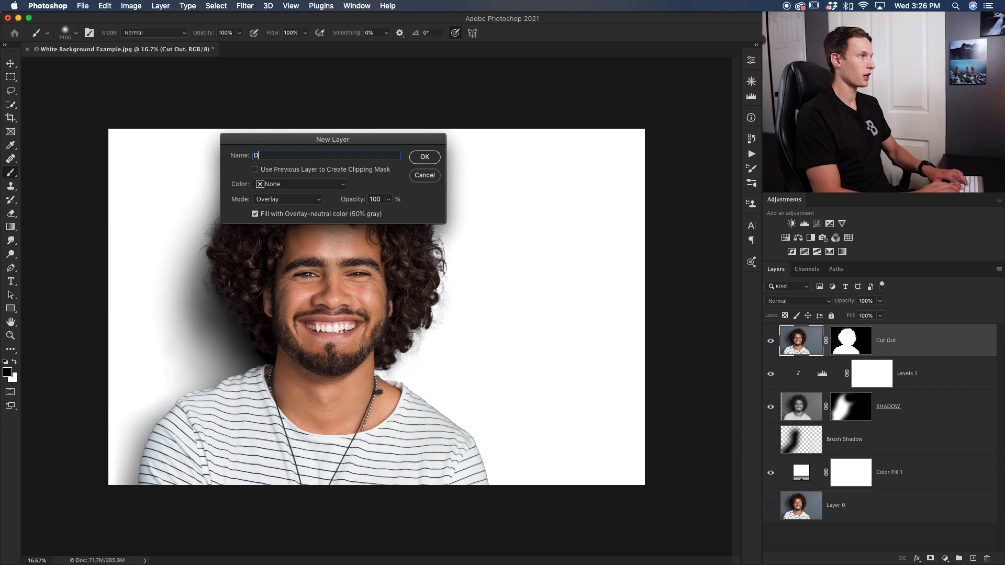
{"action": "type", "text": "odge And Burn"}
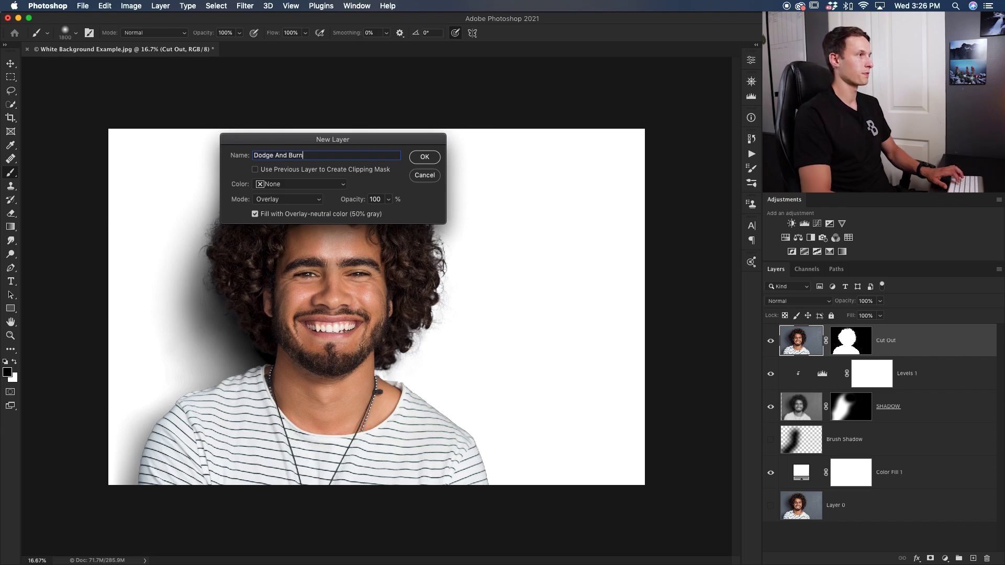
{"action": "key", "text": "Return"}
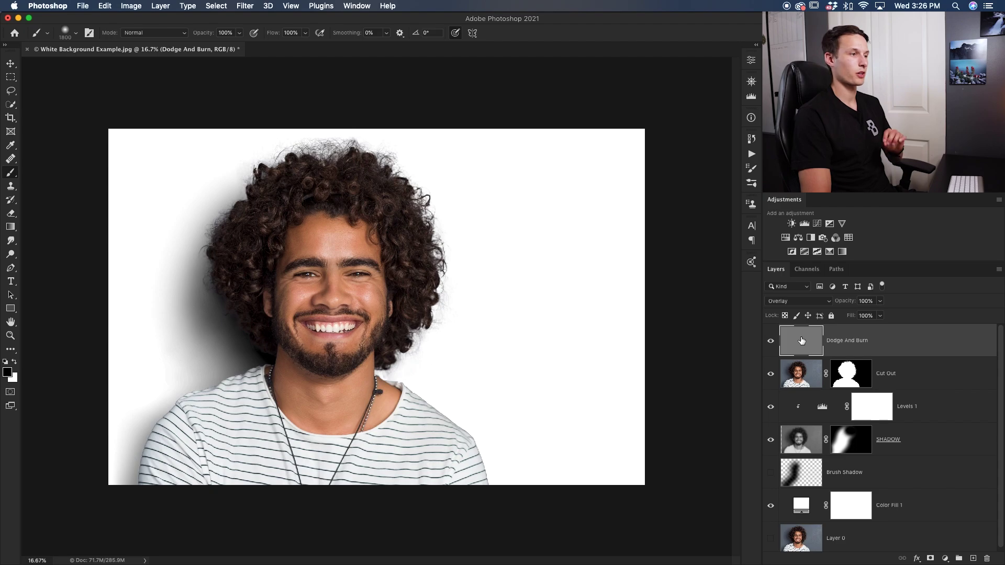
- Select the Dodge Tool at 30% exposure and clip Dodge And Burn to Cut Out
{"action": "left_click", "coordinate": [12, 254]}
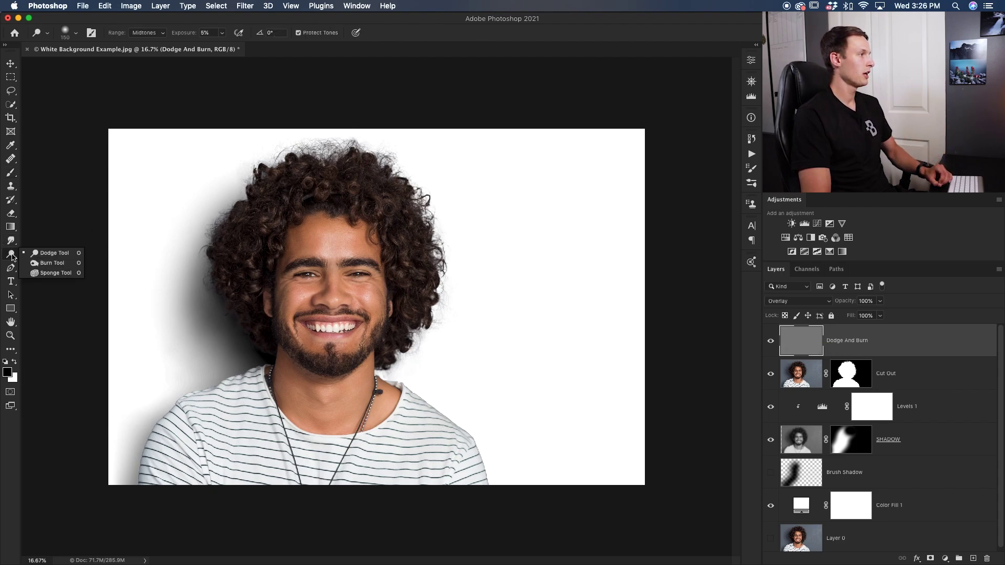
{"action": "left_click", "coordinate": [39, 254]}
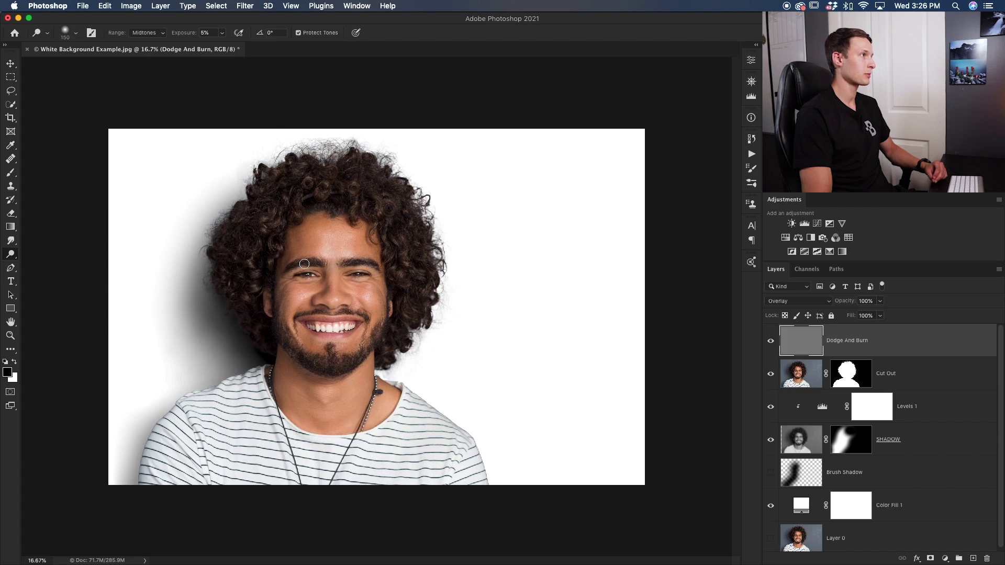
{"action": "left_click", "coordinate": [222, 33]}
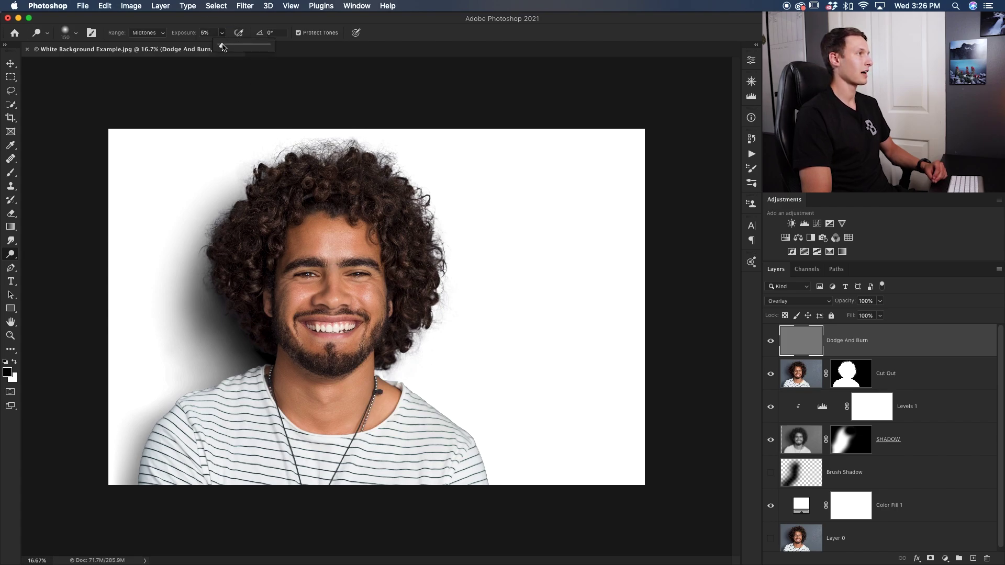
{"action": "left_click", "coordinate": [223, 33]}
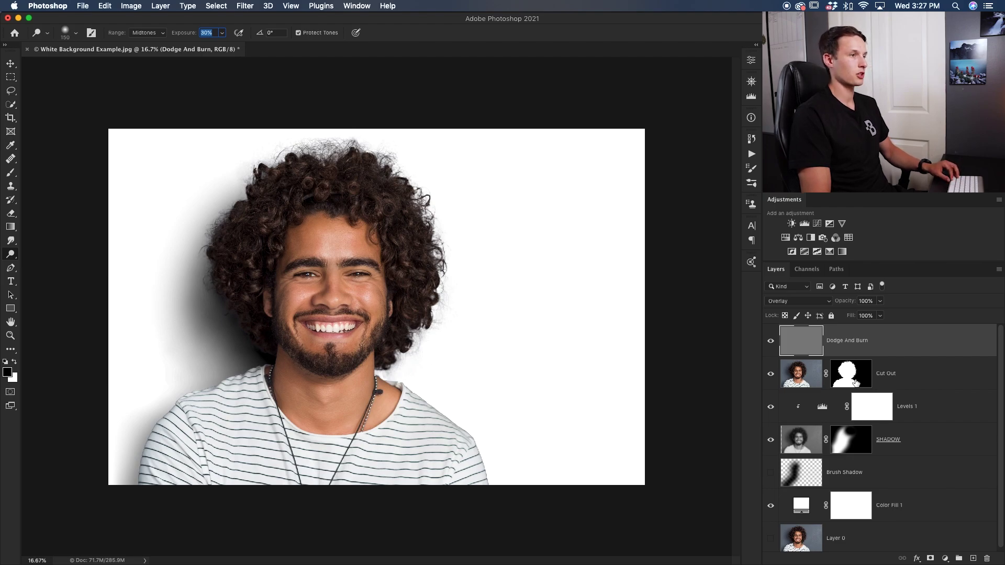
{"action": "right_click", "coordinate": [890, 351]}
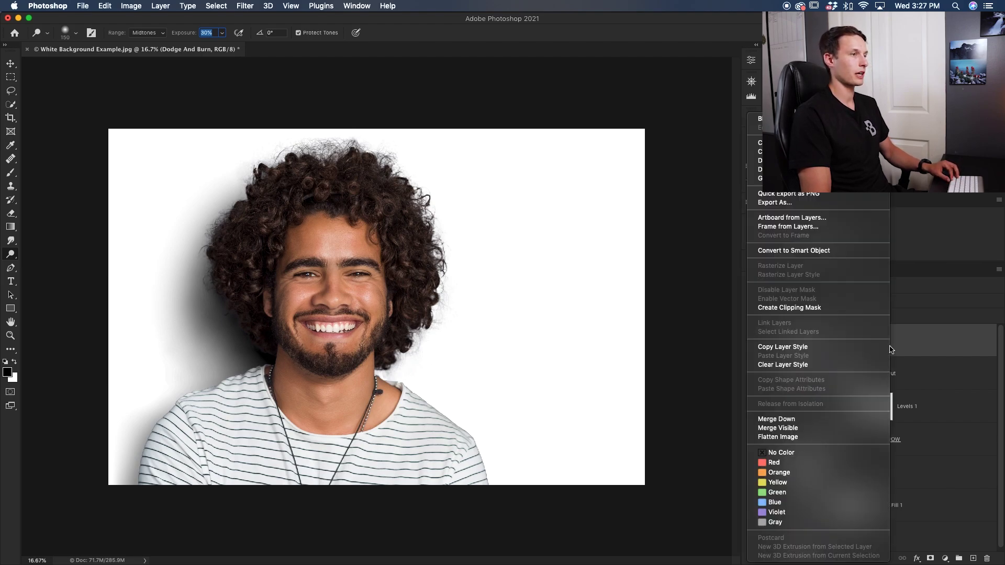
{"action": "left_click", "coordinate": [847, 308]}
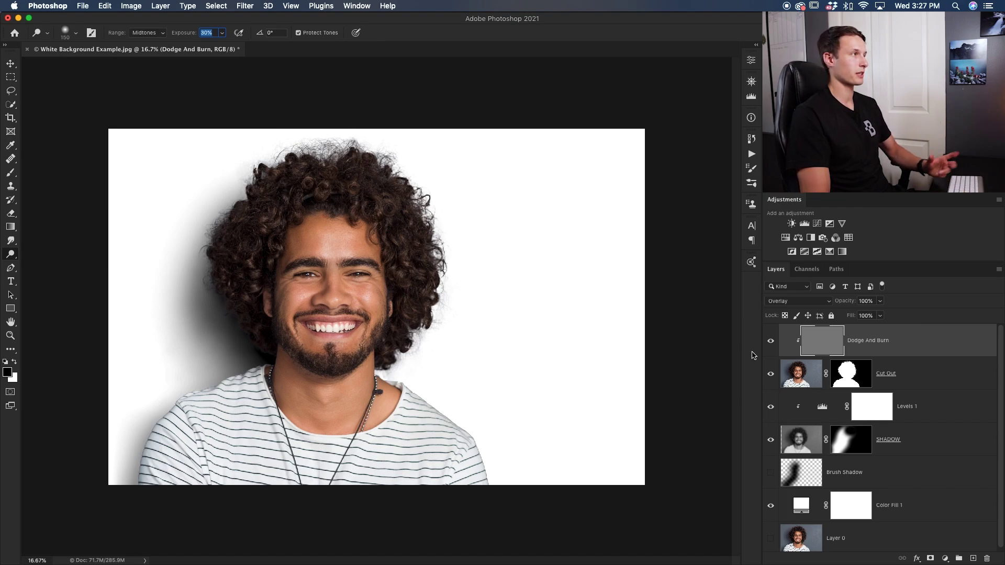
- Set the brush to 400 and dodge the shoulder edge and upper-right hair
{"action": "key", "text": "bracketright"}
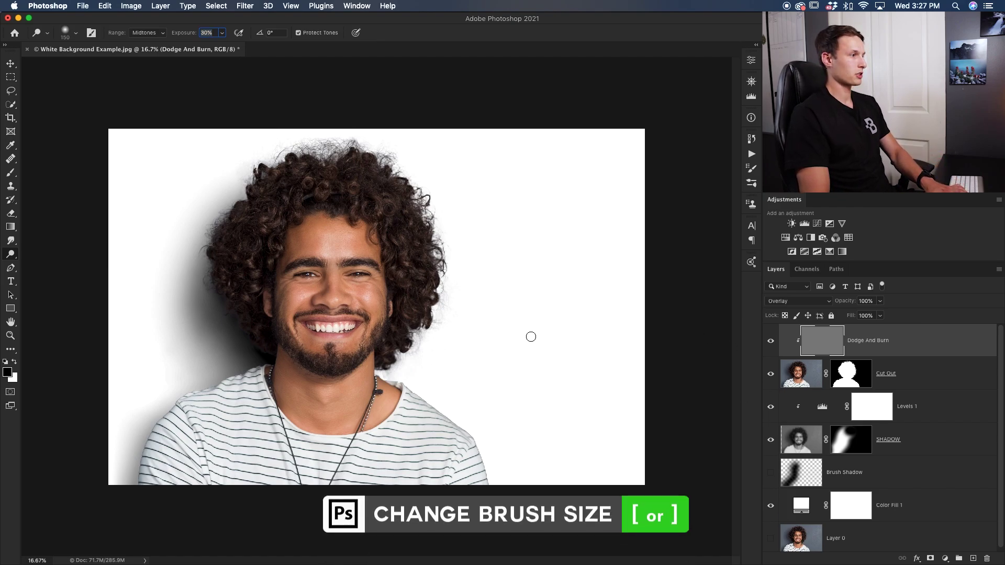
{"action": "key", "text": "bracketright"}
{"action": "key", "text": "bracketright"}
{"action": "key", "text": "bracketright"}
{"action": "key", "text": "bracketright"}
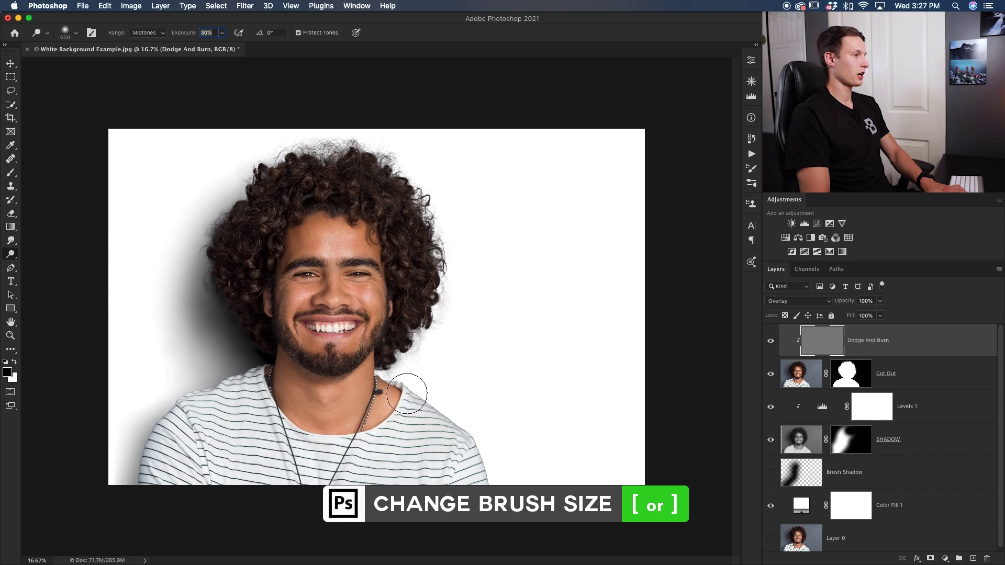
{"action": "key", "text": "bracketleft"}
{"action": "key", "text": "bracketleft"}
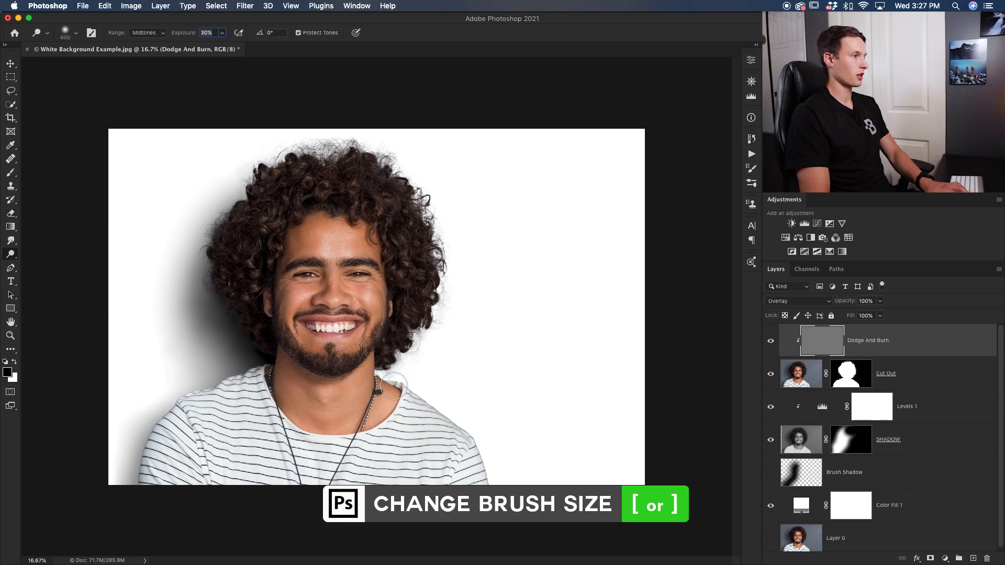
{"action": "left_click_drag", "start_coordinate": [396, 386], "coordinate": [474, 460]}
{"action": "left_click_drag", "start_coordinate": [483, 450], "coordinate": [408, 344]}
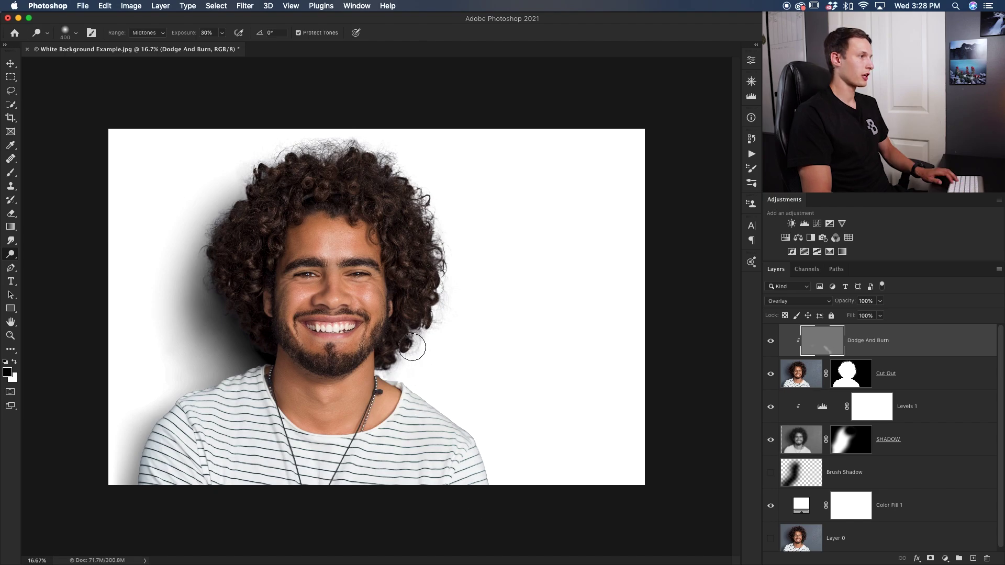
{"action": "mouse_move", "coordinate": [424, 222]}
{"action": "left_mouse_down"}
{"action": "mouse_move", "coordinate": [369, 143]}
{"action": "mouse_move", "coordinate": [372, 177]}
{"action": "mouse_move", "coordinate": [393, 186]}
{"action": "mouse_move", "coordinate": [392, 208]}
{"action": "mouse_move", "coordinate": [329, 173]}
{"action": "mouse_move", "coordinate": [285, 166]}
{"action": "mouse_move", "coordinate": [250, 193]}
{"action": "mouse_move", "coordinate": [323, 163]}
{"action": "mouse_move", "coordinate": [373, 186]}
{"action": "left_mouse_up"}
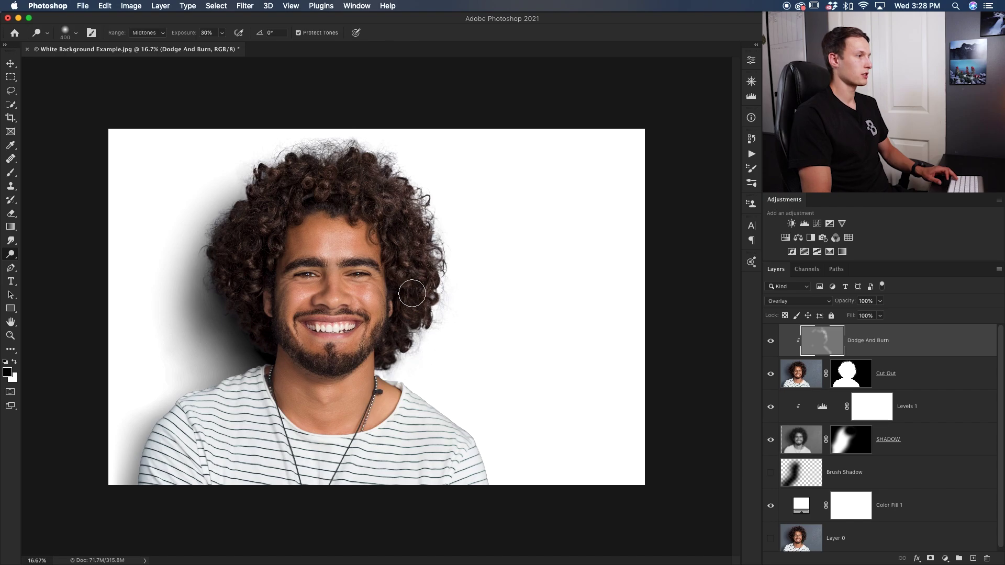
- Dodge the necklace area and neck, then lighten the shirt with a 700 brush
{"action": "left_click_drag", "start_coordinate": [372, 413], "coordinate": [363, 417]}
{"action": "left_click_drag", "start_coordinate": [318, 393], "coordinate": [325, 405]}
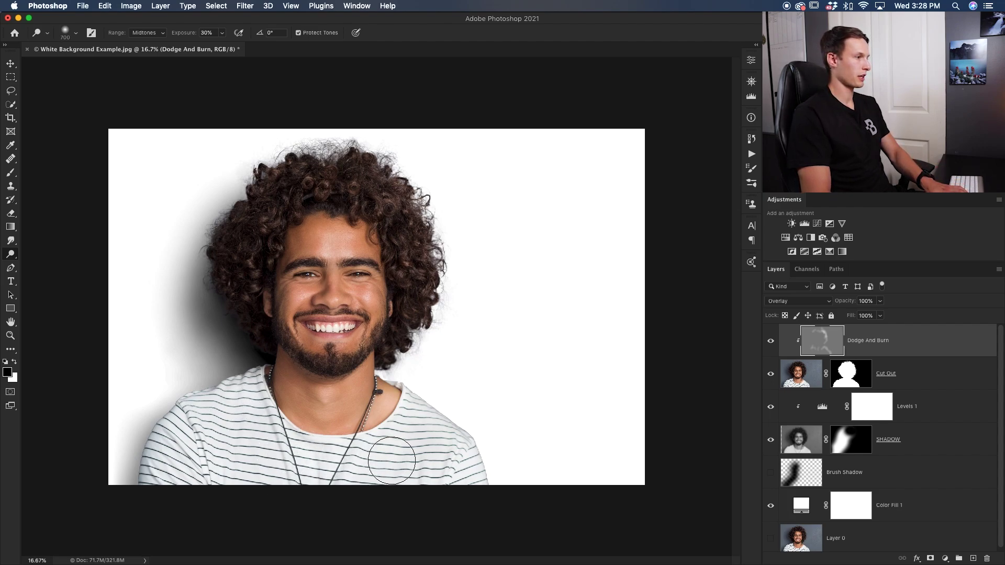
{"action": "key", "text": "bracketright"}
{"action": "key", "text": "bracketright"}
{"action": "key", "text": "bracketright"}
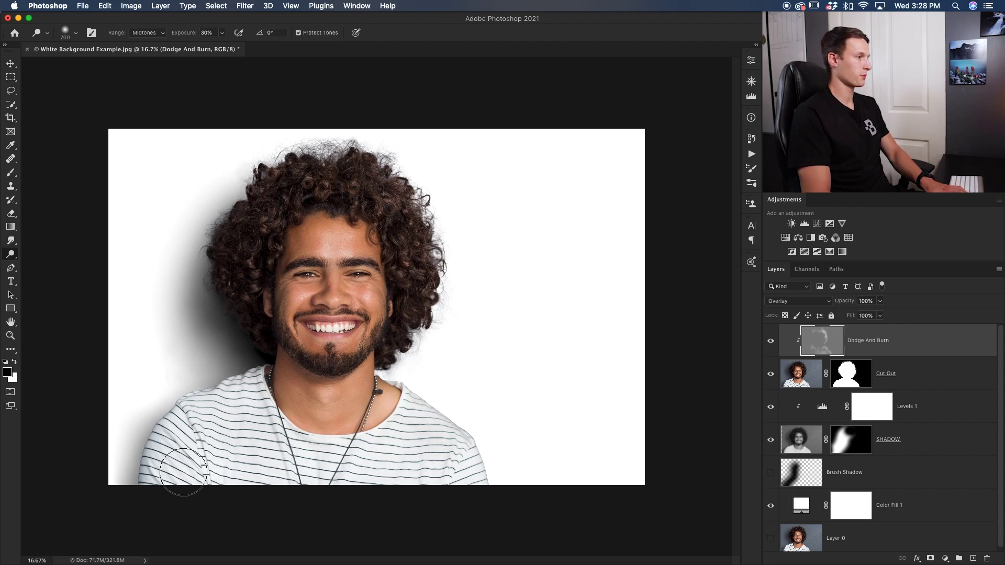
{"action": "mouse_move", "coordinate": [199, 422]}
{"action": "left_mouse_down"}
{"action": "mouse_move", "coordinate": [177, 445]}
{"action": "mouse_move", "coordinate": [217, 478]}
{"action": "left_mouse_up"}
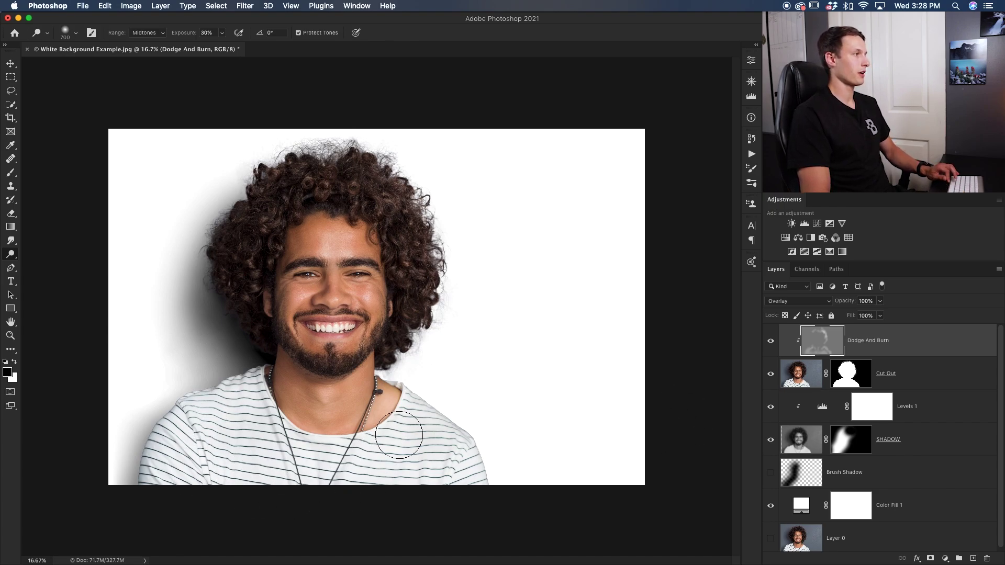
- Use the Burn Tool on Midtones at 30% exposure to darken the hair's left edge
{"action": "right_click", "coordinate": [11, 256]}
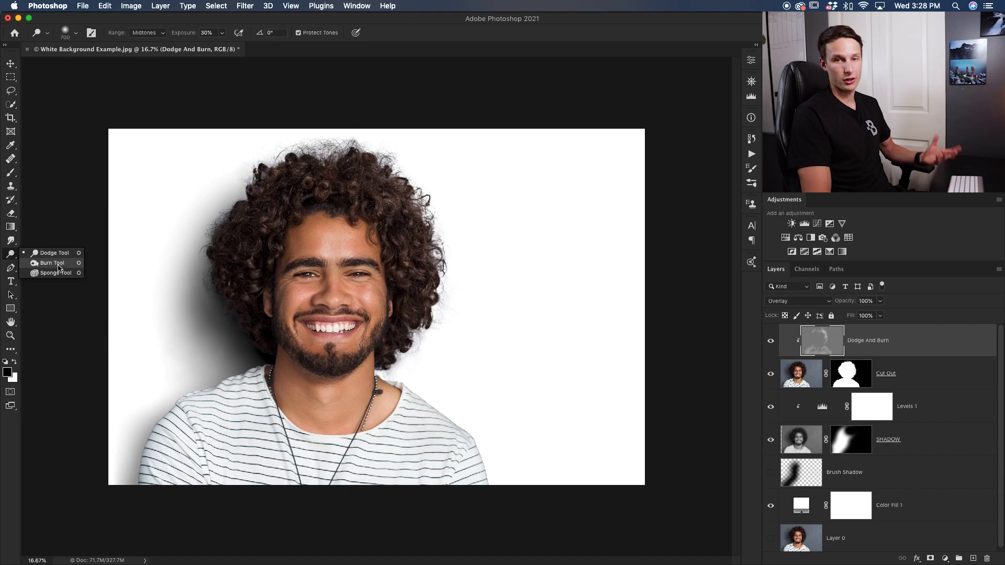
{"action": "left_click", "coordinate": [55, 261]}
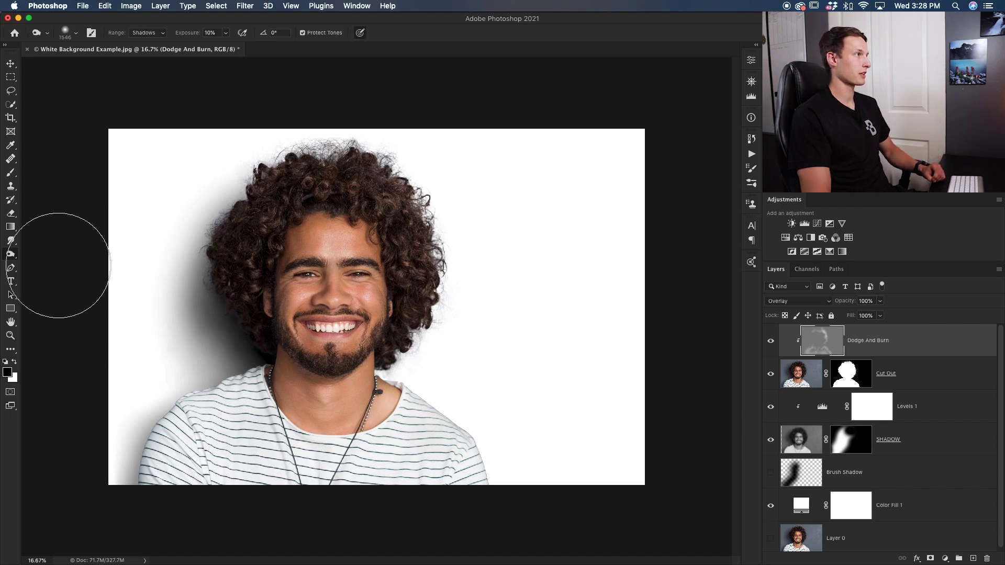
{"action": "left_click", "coordinate": [131, 35]}
{"action": "left_click", "coordinate": [226, 34]}
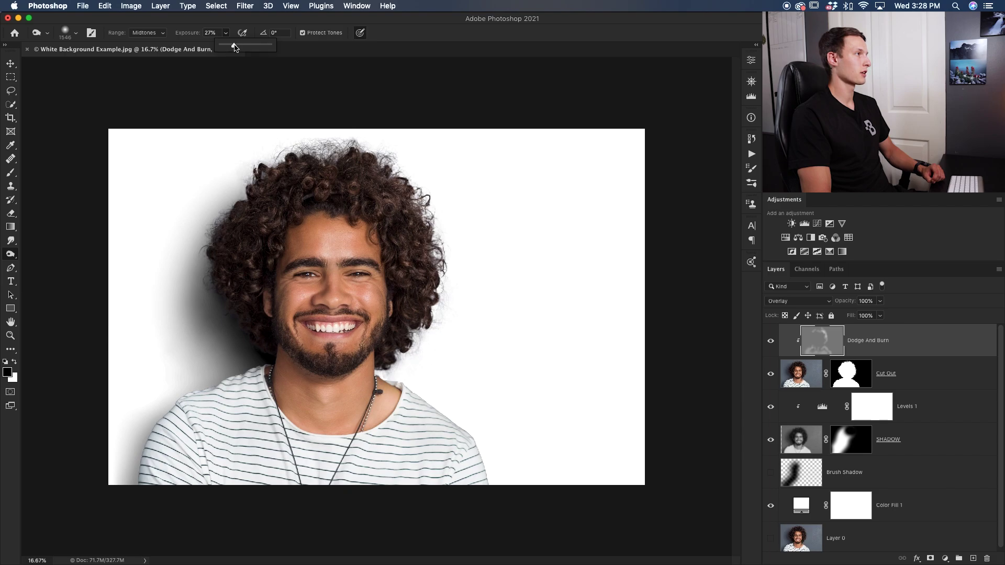
{"action": "left_click_drag", "start_coordinate": [234, 47], "coordinate": [236, 48]}
{"action": "key", "text": "bracketleft"}
{"action": "key", "text": "bracketleft"}
{"action": "key", "text": "bracketleft"}
{"action": "key", "text": "bracketleft"}
{"action": "key", "text": "bracketleft"}
{"action": "key", "text": "bracketleft"}
{"action": "key", "text": "bracketleft"}
{"action": "key", "text": "bracketleft"}
{"action": "key", "text": "bracketleft"}
{"action": "key", "text": "bracketleft"}
{"action": "key", "text": "bracketleft"}
{"action": "key", "text": "bracketleft"}
{"action": "key", "text": "bracketleft"}
{"action": "key", "text": "bracketleft"}
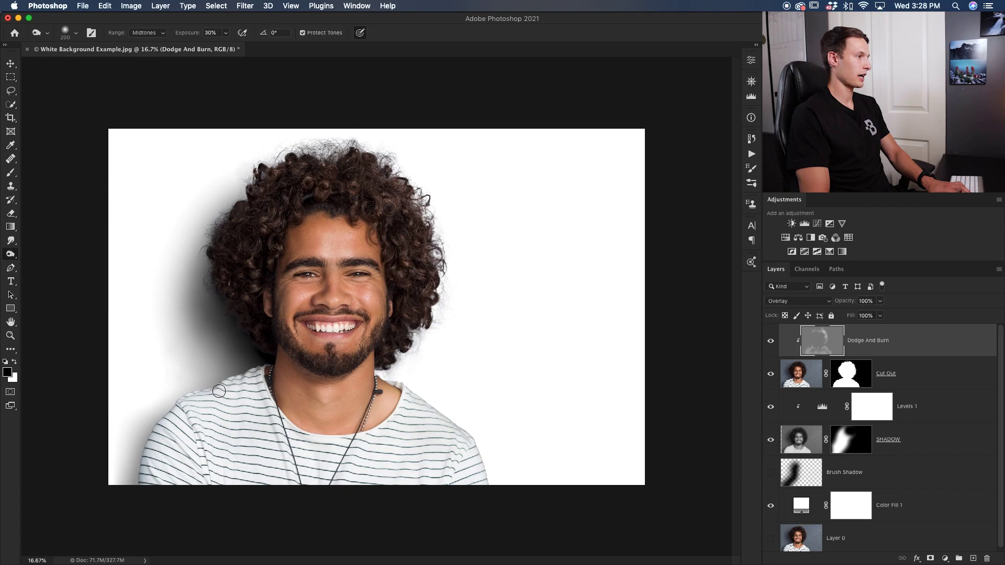
{"action": "mouse_move", "coordinate": [254, 334]}
{"action": "left_mouse_down"}
{"action": "mouse_move", "coordinate": [227, 274]}
{"action": "mouse_move", "coordinate": [240, 247]}
{"action": "mouse_move", "coordinate": [244, 267]}
{"action": "mouse_move", "coordinate": [258, 251]}
{"action": "left_mouse_up"}
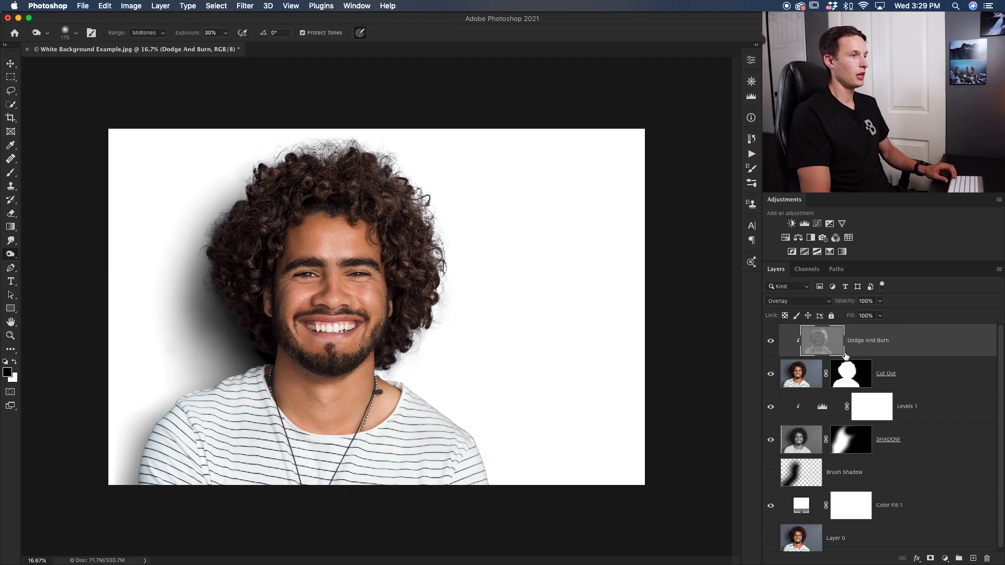
{"action": "left_click", "coordinate": [770, 342]}
{"action": "left_click", "coordinate": [770, 341]}
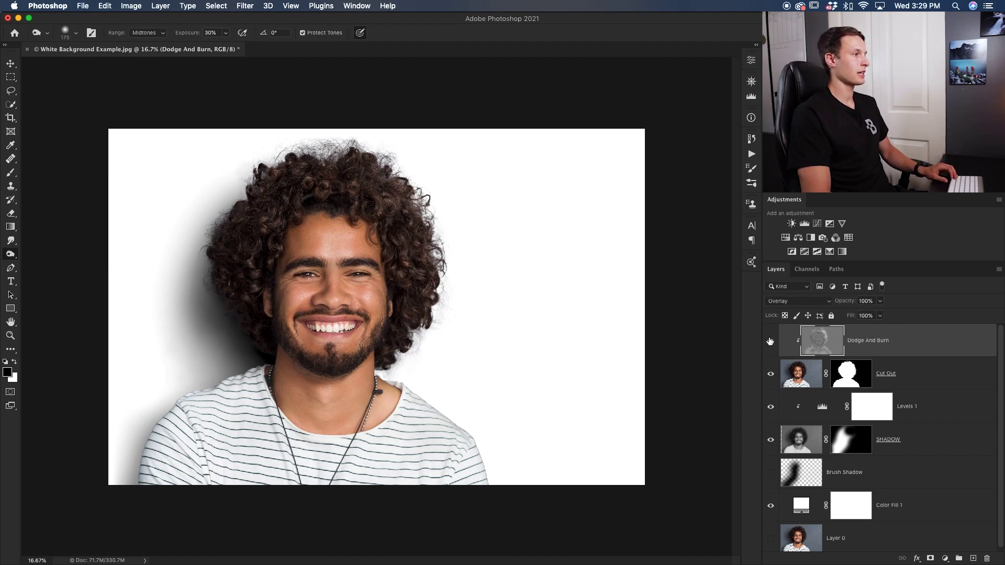
{"action": "left_click", "coordinate": [770, 341]}
{"action": "left_click", "coordinate": [770, 342]}
{"action": "left_click", "coordinate": [769, 341]}
{"action": "left_click", "coordinate": [770, 342]}
{"action": "left_click", "coordinate": [770, 342]}
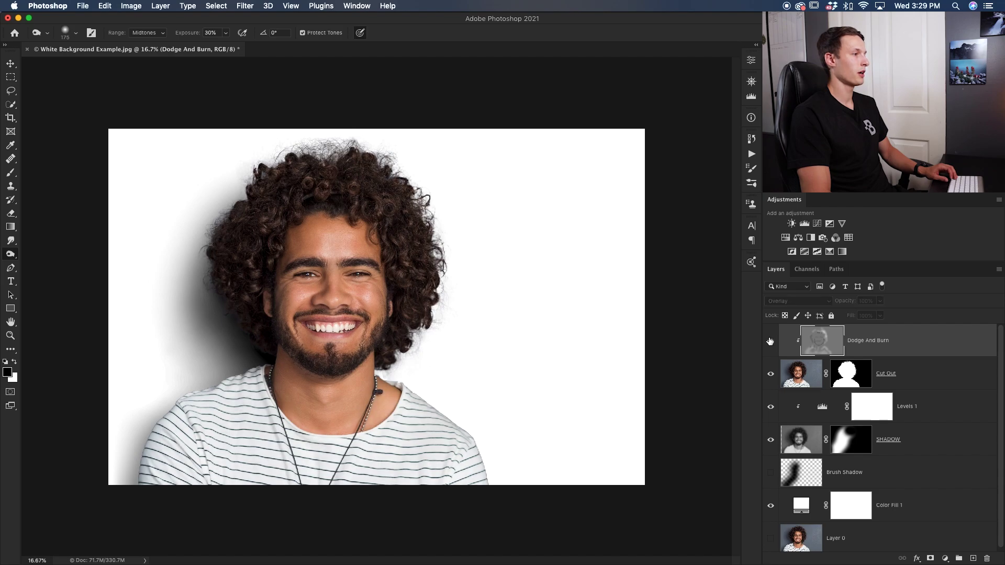
{"action": "left_click", "coordinate": [770, 342]}
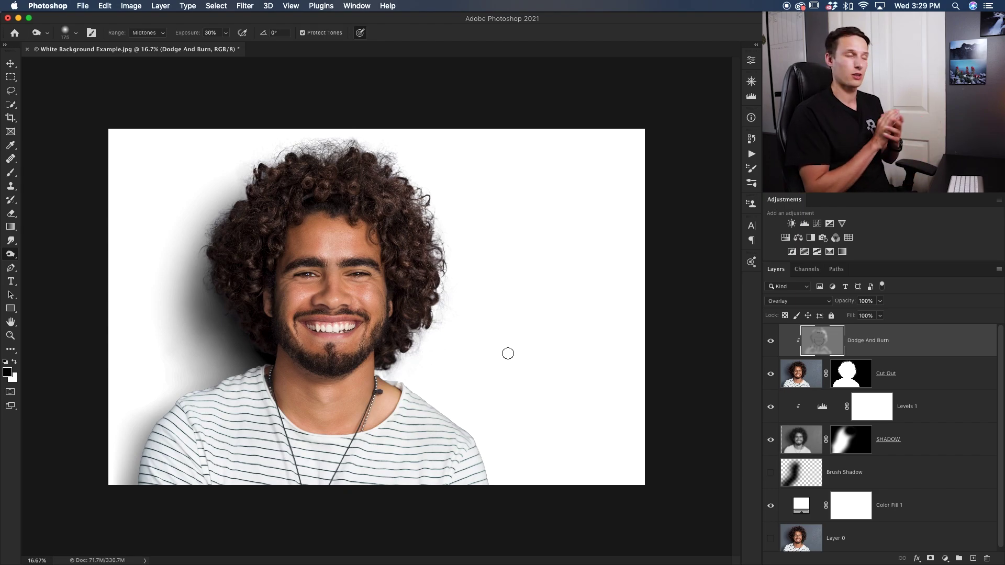
{"action": "left_click", "coordinate": [770, 539], "text": "alt"}
{"action": "left_click", "coordinate": [770, 539], "text": "alt"}
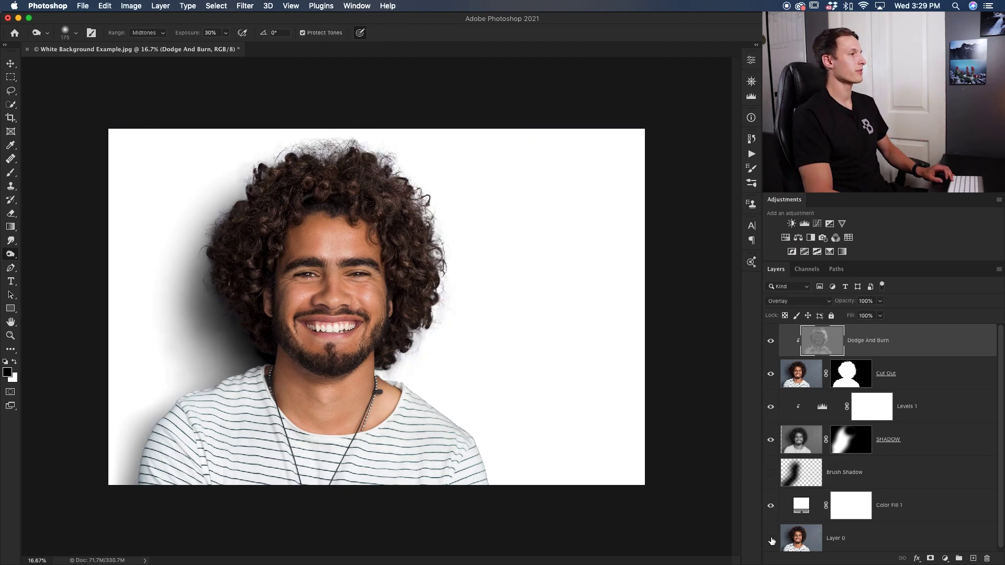
{"action": "left_click", "coordinate": [771, 541], "text": "alt"}
{"action": "left_click", "coordinate": [771, 541], "text": "alt"}
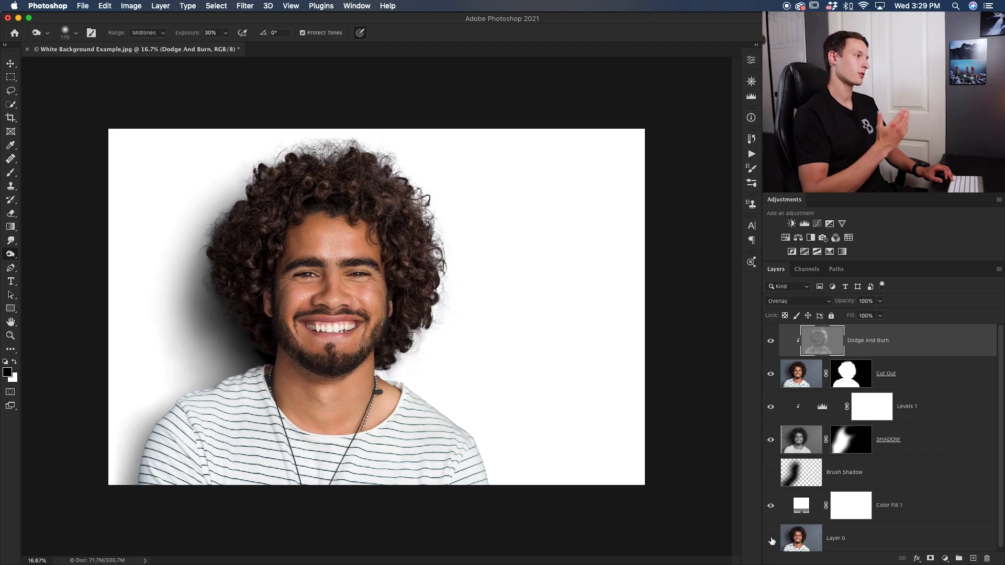